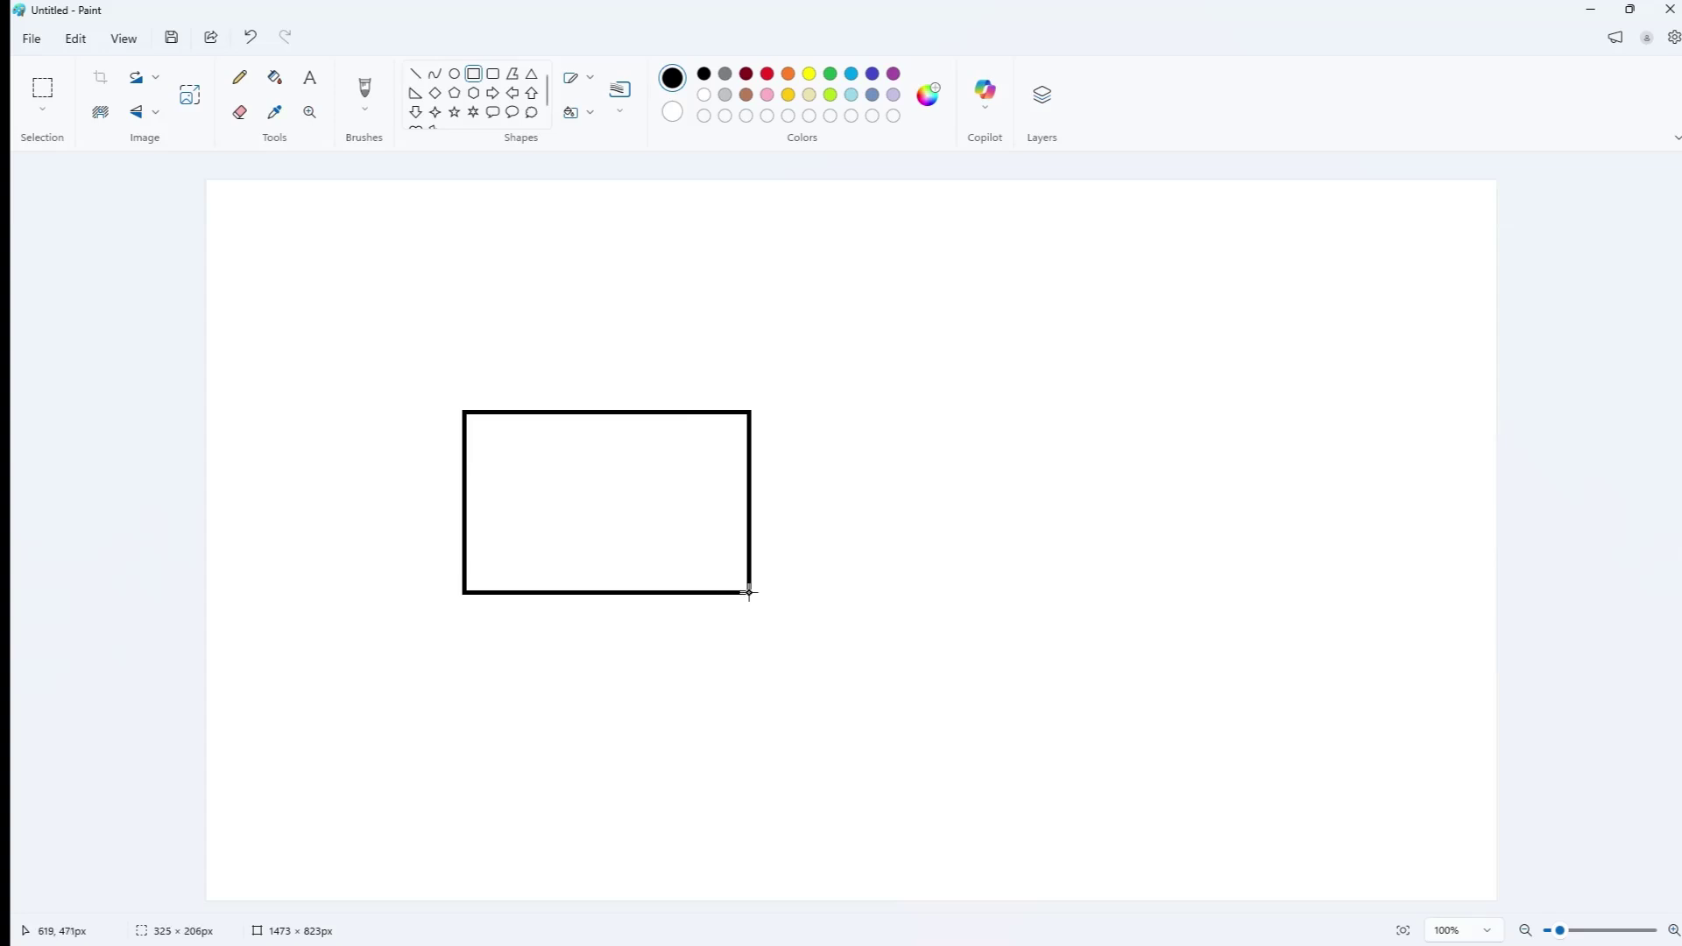
- Lower the cab rectangle slightly and draw a wheel above it from two concentric circles, the inner one about 74 px wide
{"action": "left_click_drag", "start_coordinate": [670, 526], "coordinate": [670, 557]}
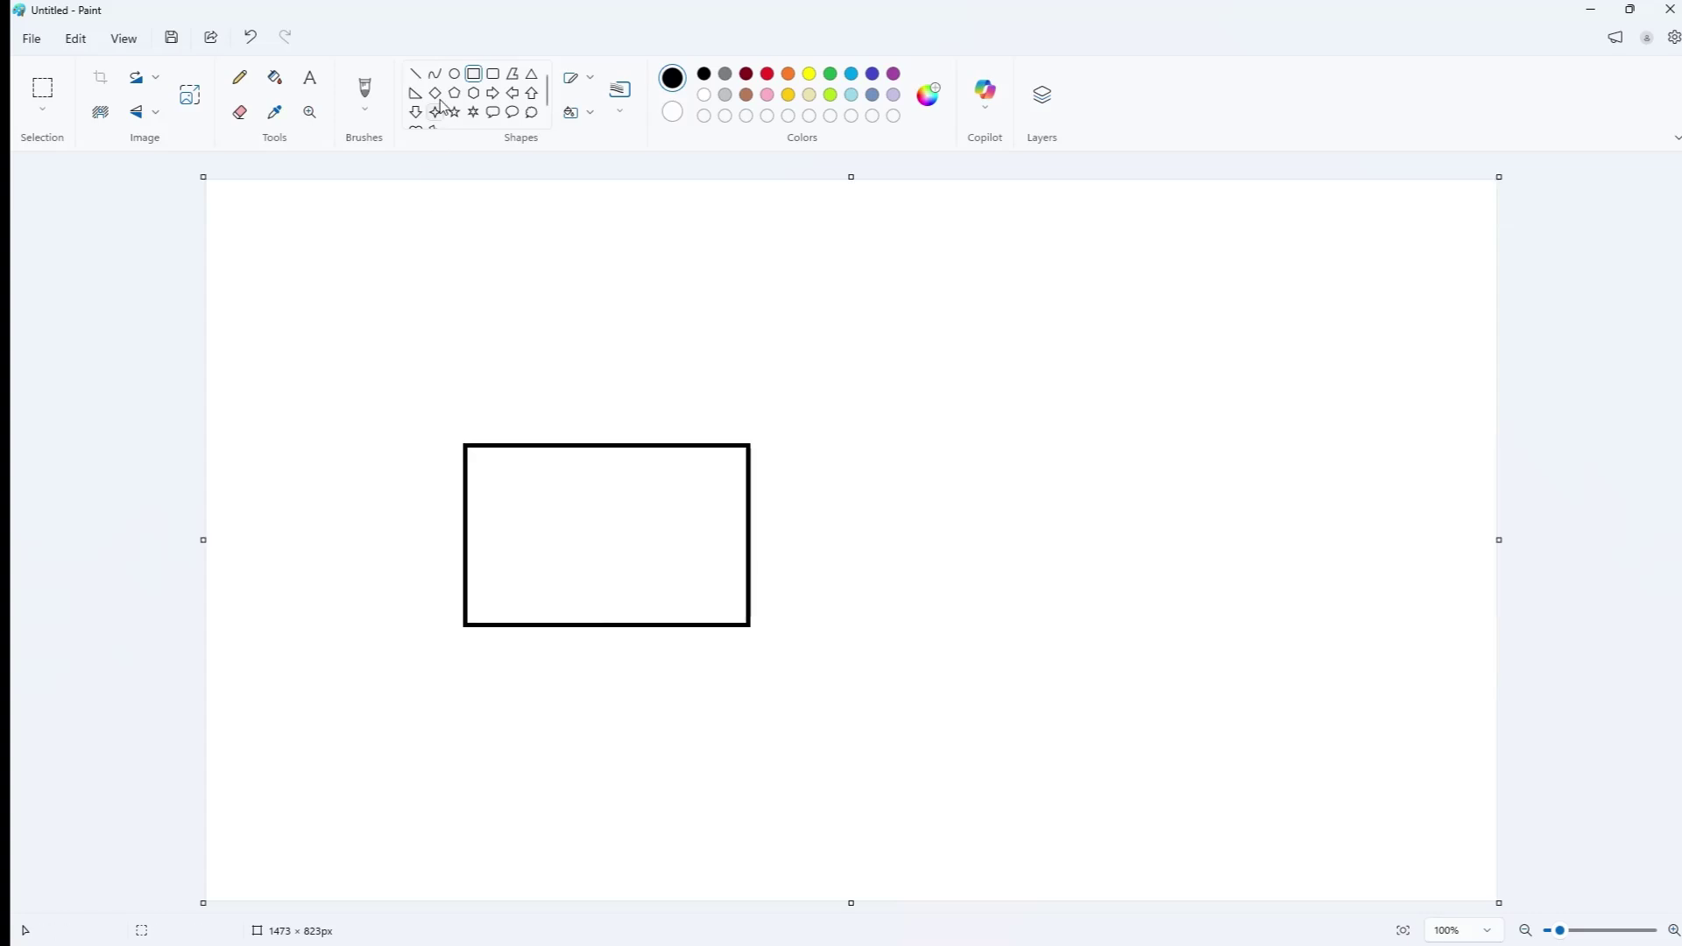
{"action": "left_click", "coordinate": [454, 74]}
{"action": "left_click_drag", "start_coordinate": [499, 266], "coordinate": [615, 382]}
{"action": "left_click_drag", "start_coordinate": [680, 255], "coordinate": [744, 353]}
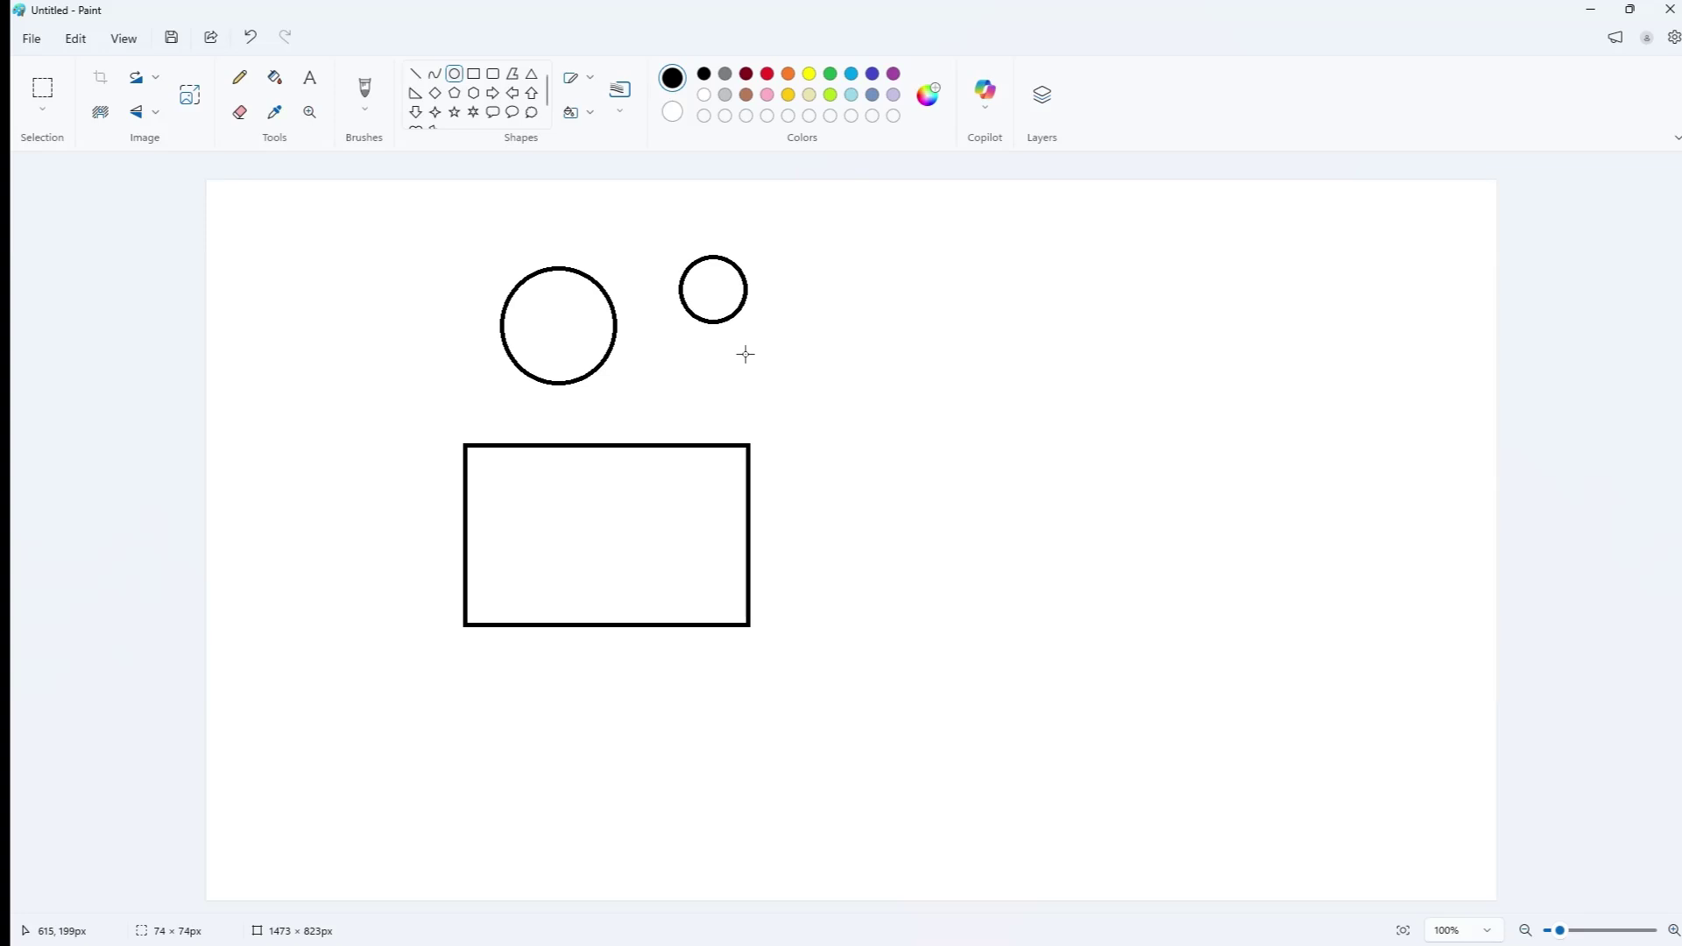
{"action": "left_click_drag", "start_coordinate": [714, 291], "coordinate": [561, 328]}
{"action": "left_click", "coordinate": [677, 312]}
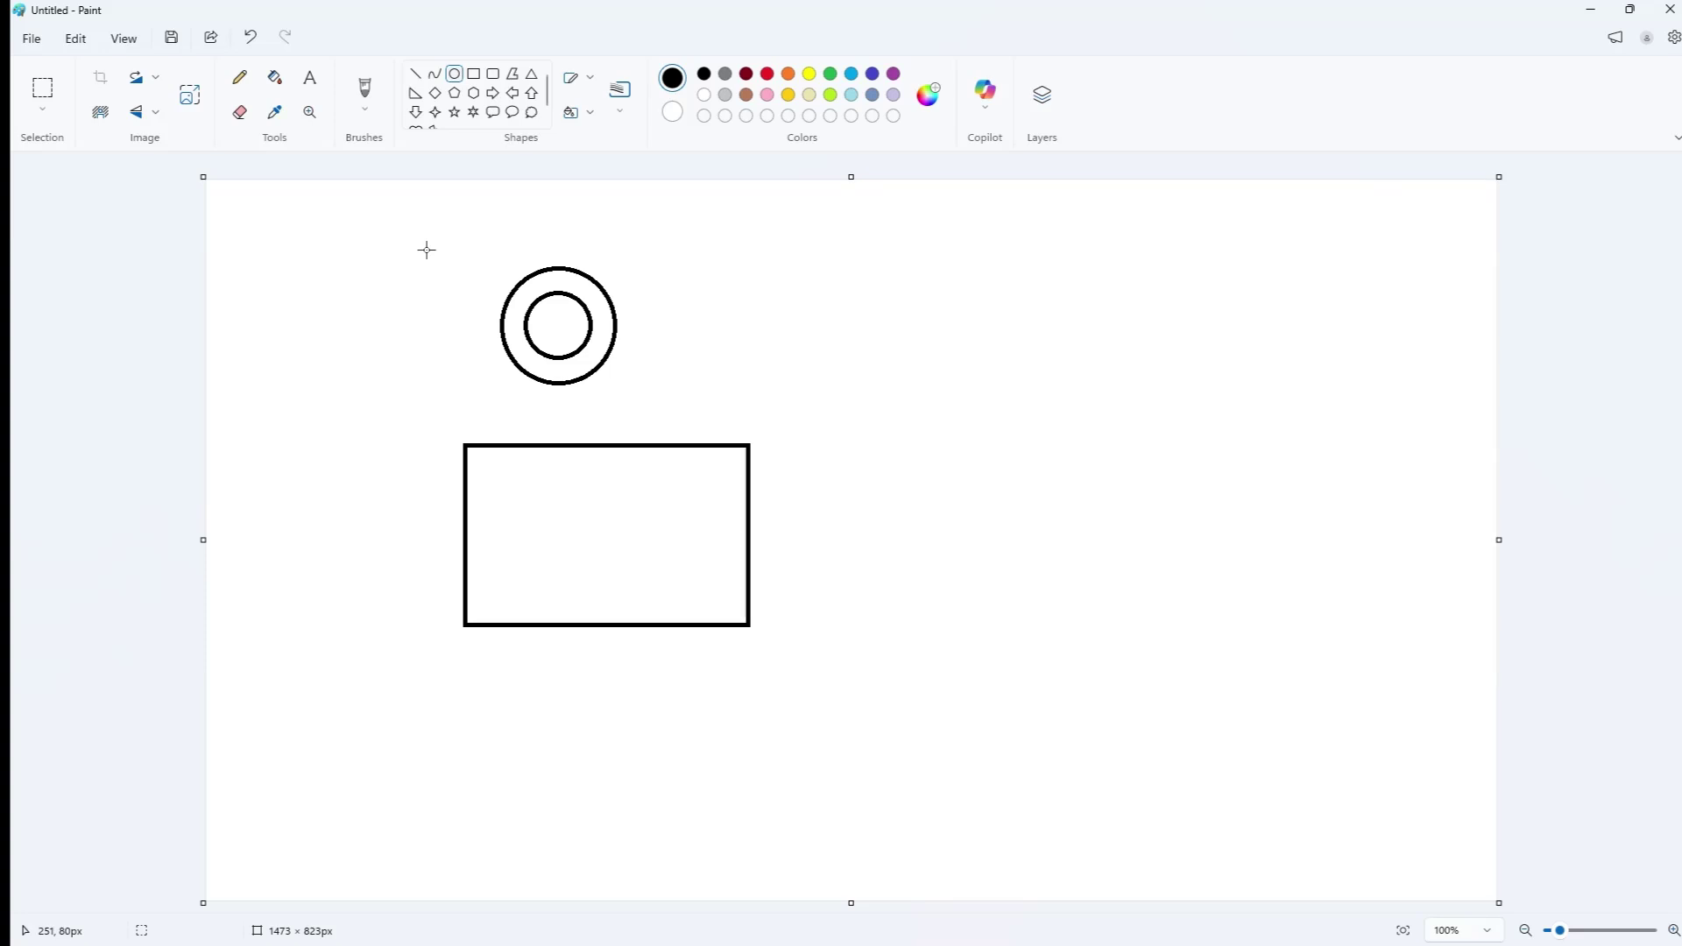
- Select both wheel circles together and move them onto the bottom edge of the cab rectangle
{"action": "left_click", "coordinate": [42, 109]}
{"action": "left_click", "coordinate": [105, 261]}
{"action": "left_click_drag", "start_coordinate": [474, 260], "coordinate": [646, 397]}
{"action": "left_click_drag", "start_coordinate": [575, 325], "coordinate": [615, 642]}
{"action": "left_click", "coordinate": [826, 587]}
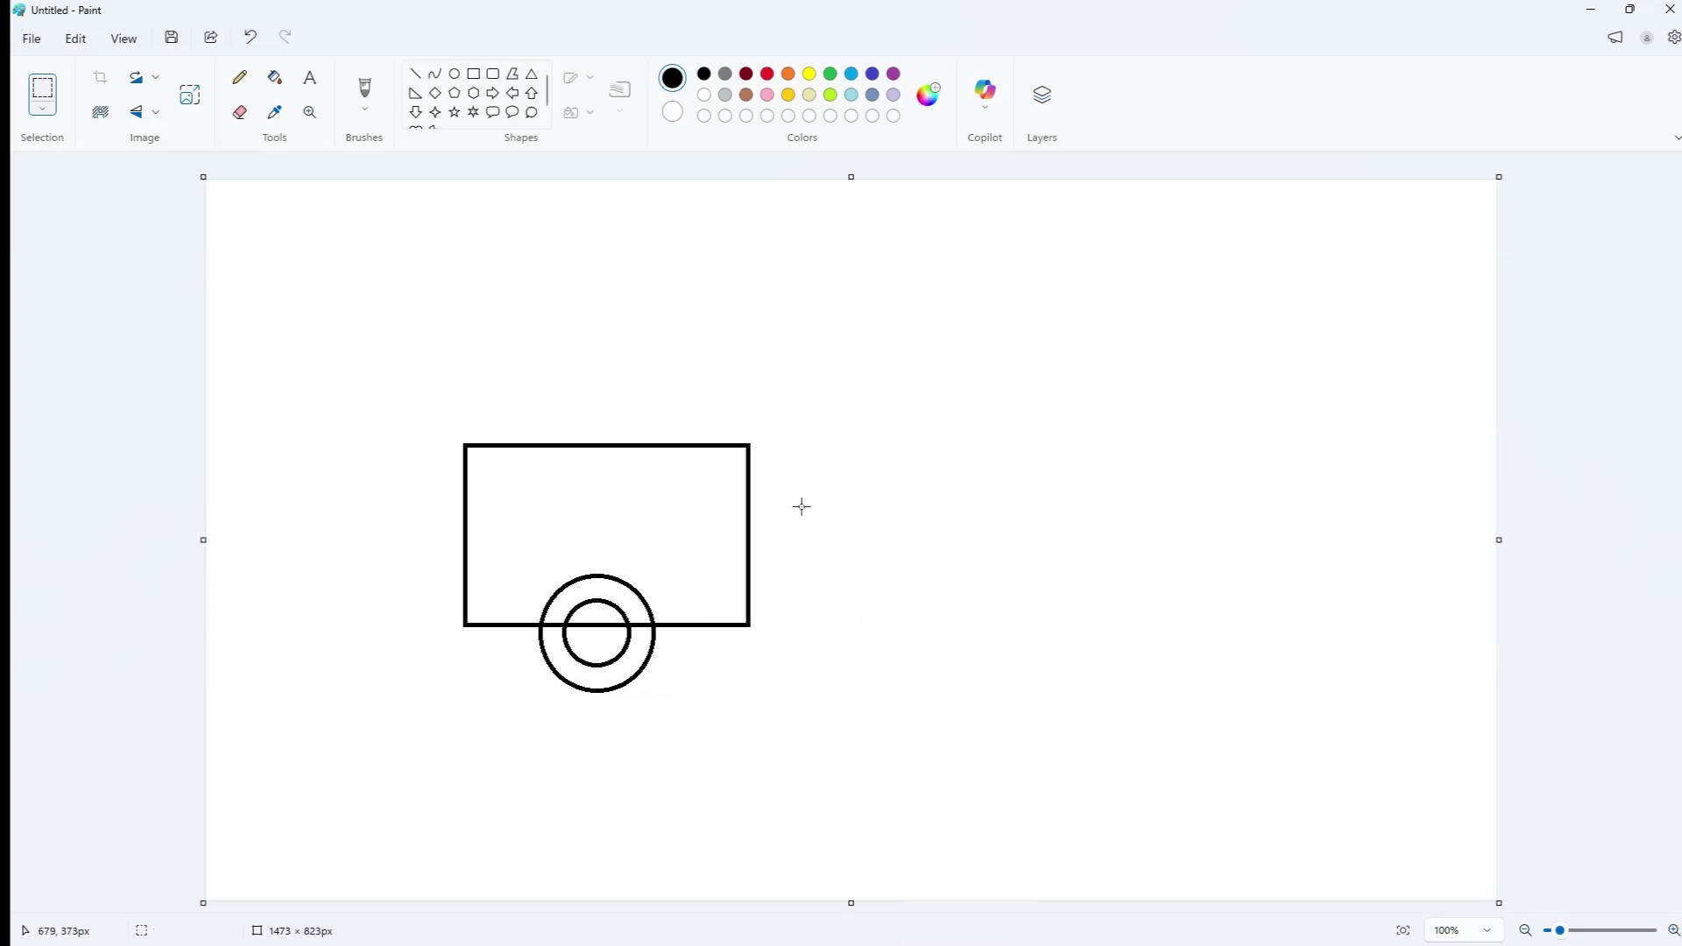
- Draw a long thin chassis rectangle extending backward from the lower rear corner of the cab
{"action": "left_click", "coordinate": [473, 73]}
{"action": "left_click_drag", "start_coordinate": [749, 600], "coordinate": [1069, 611]}
{"action": "left_click", "coordinate": [1081, 565]}
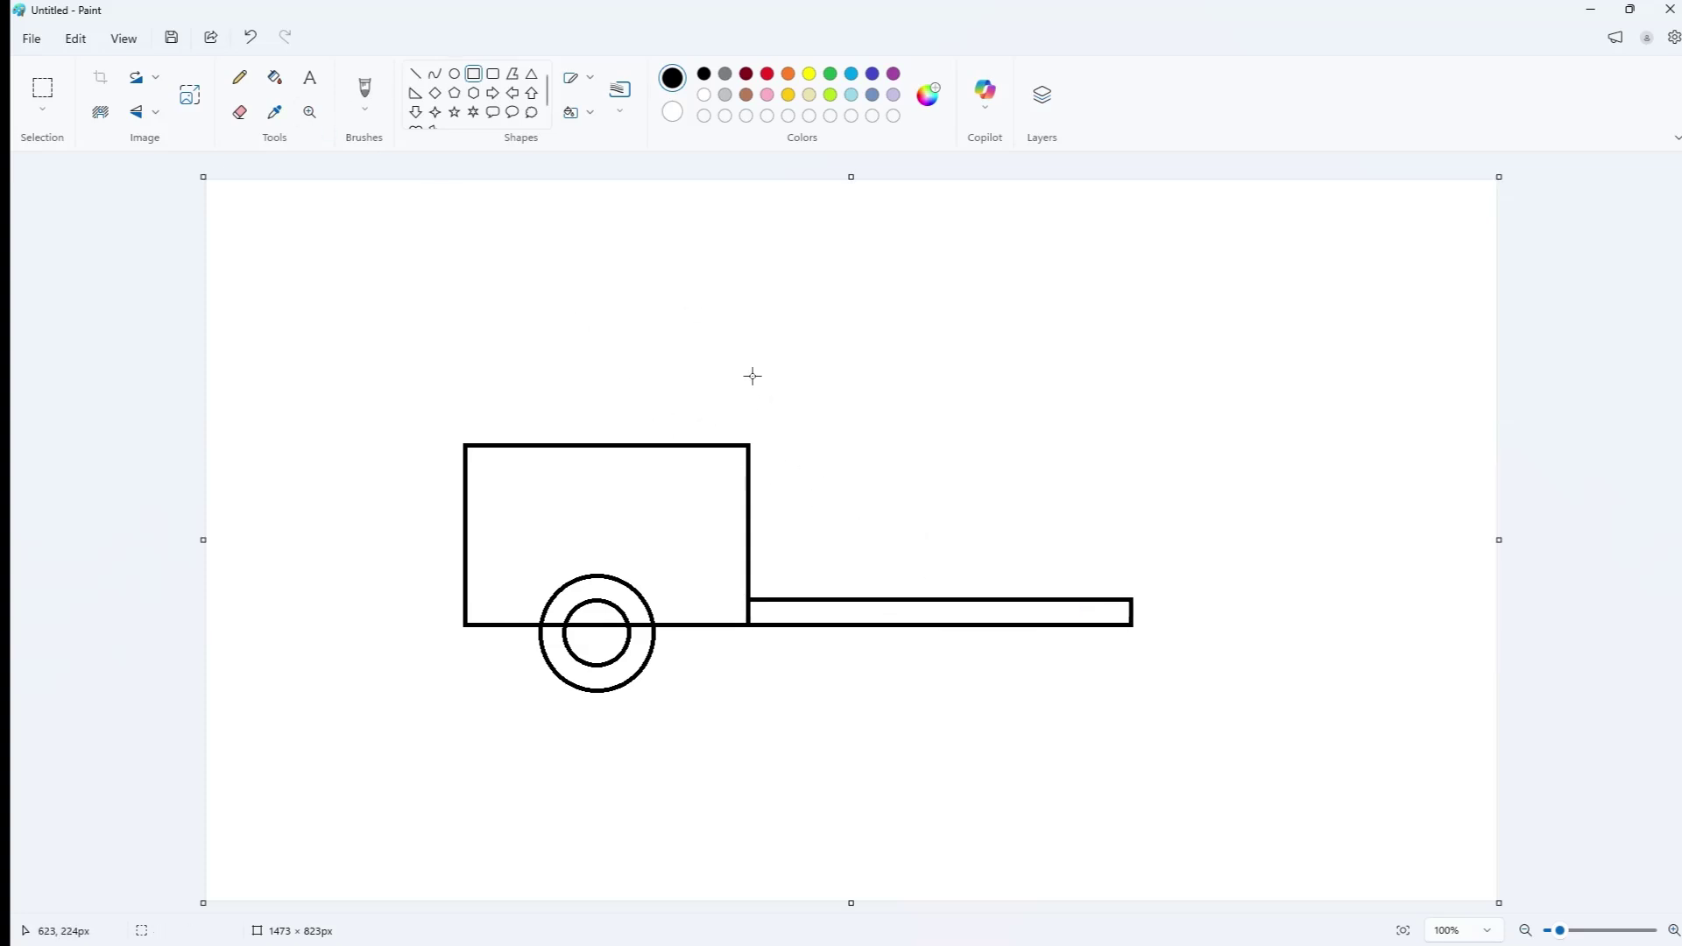
- Draw a bed rectangle of about 468 × 254 px on top of the chassis, with a small gap behind the cab
{"action": "mouse_move", "coordinate": [755, 376]}
{"action": "left_mouse_down"}
{"action": "mouse_move", "coordinate": [1021, 593]}
{"action": "mouse_move", "coordinate": [1167, 598]}
{"action": "left_mouse_up"}
{"action": "left_click_drag", "start_coordinate": [1045, 522], "coordinate": [1054, 524]}
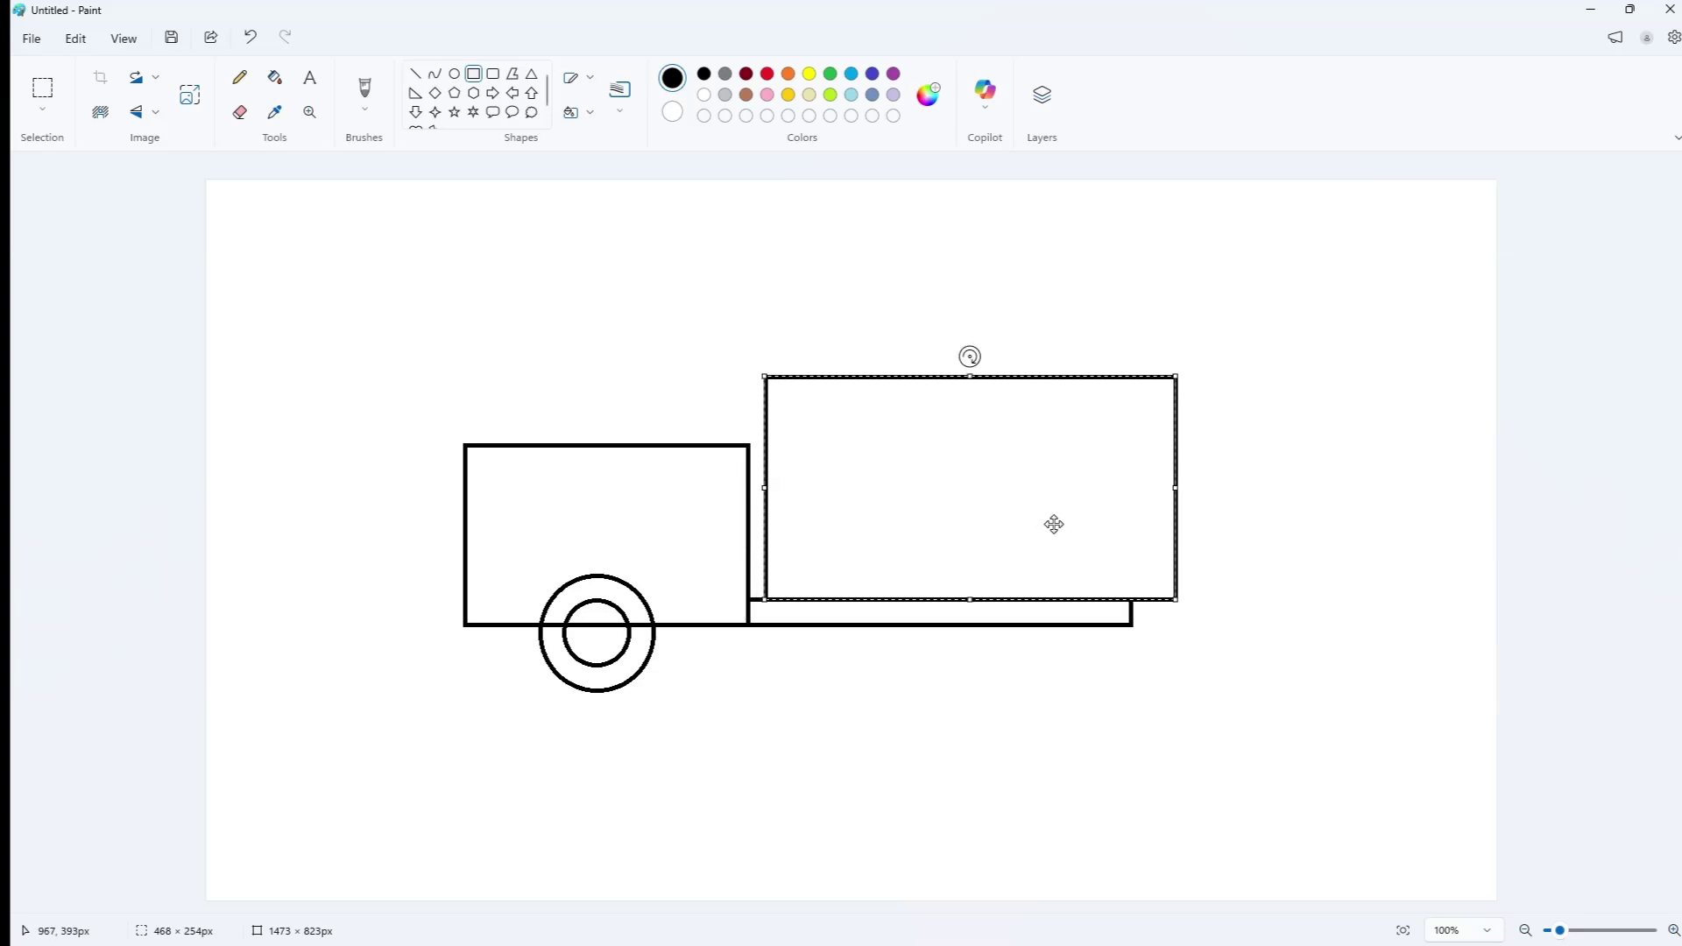
{"action": "left_click", "coordinate": [924, 282]}
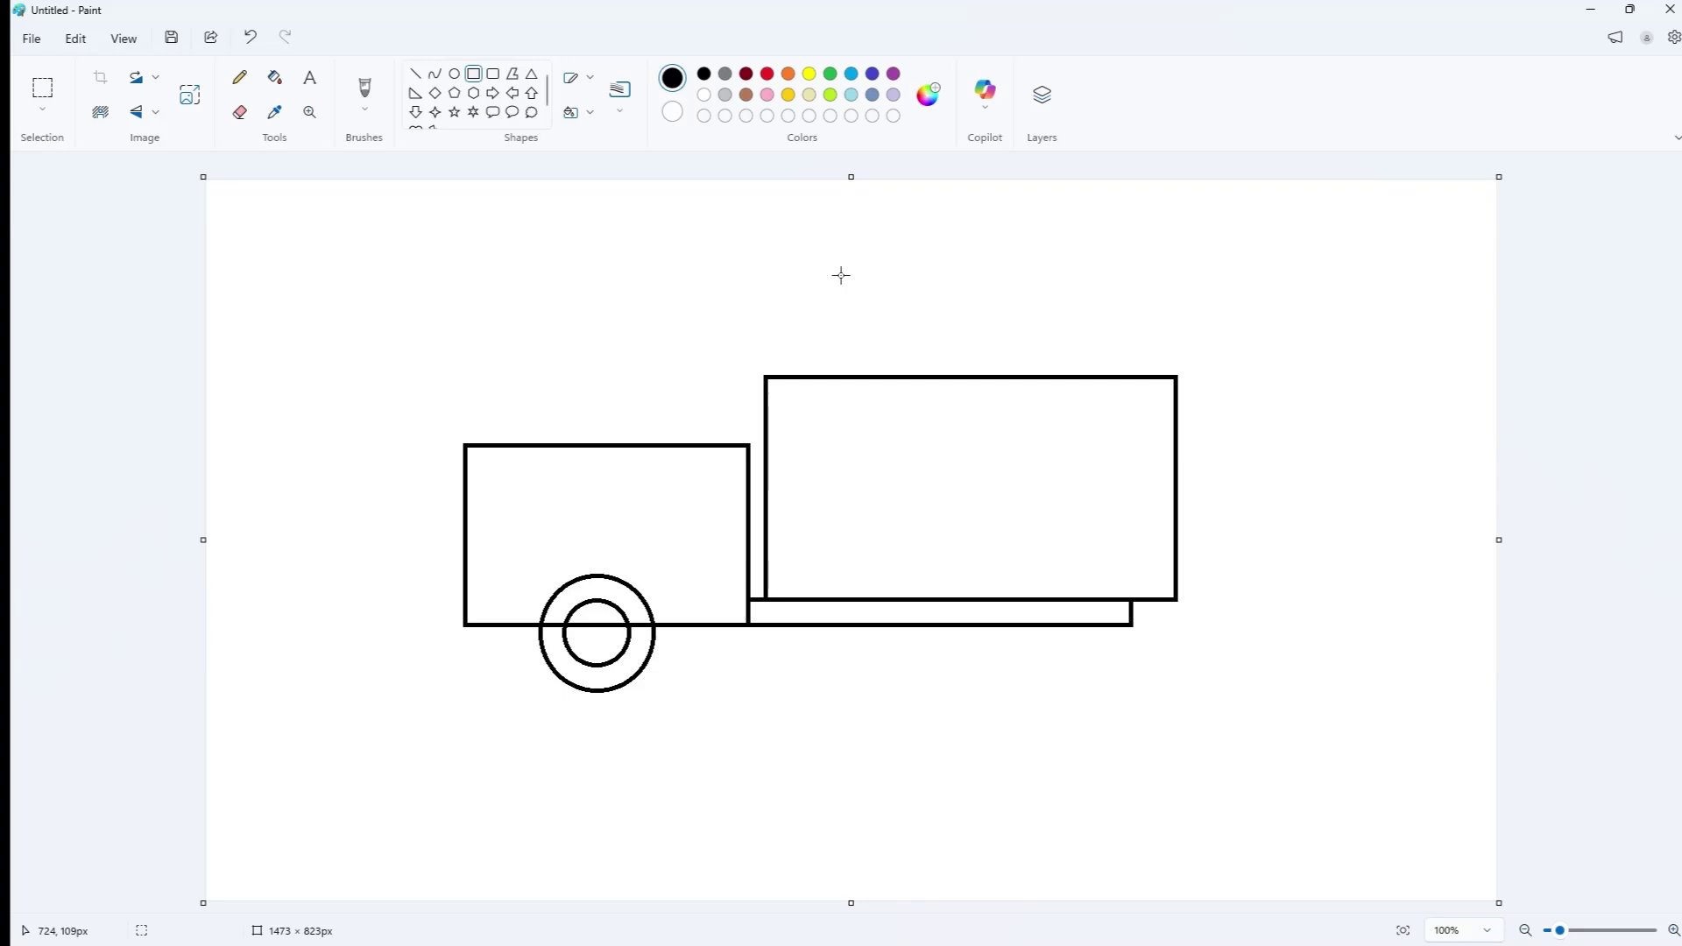
- Enlarge the eraser and erase the rear part of the cab's top edge and the front part of the bed's top edge
{"action": "left_click", "coordinate": [239, 111]}
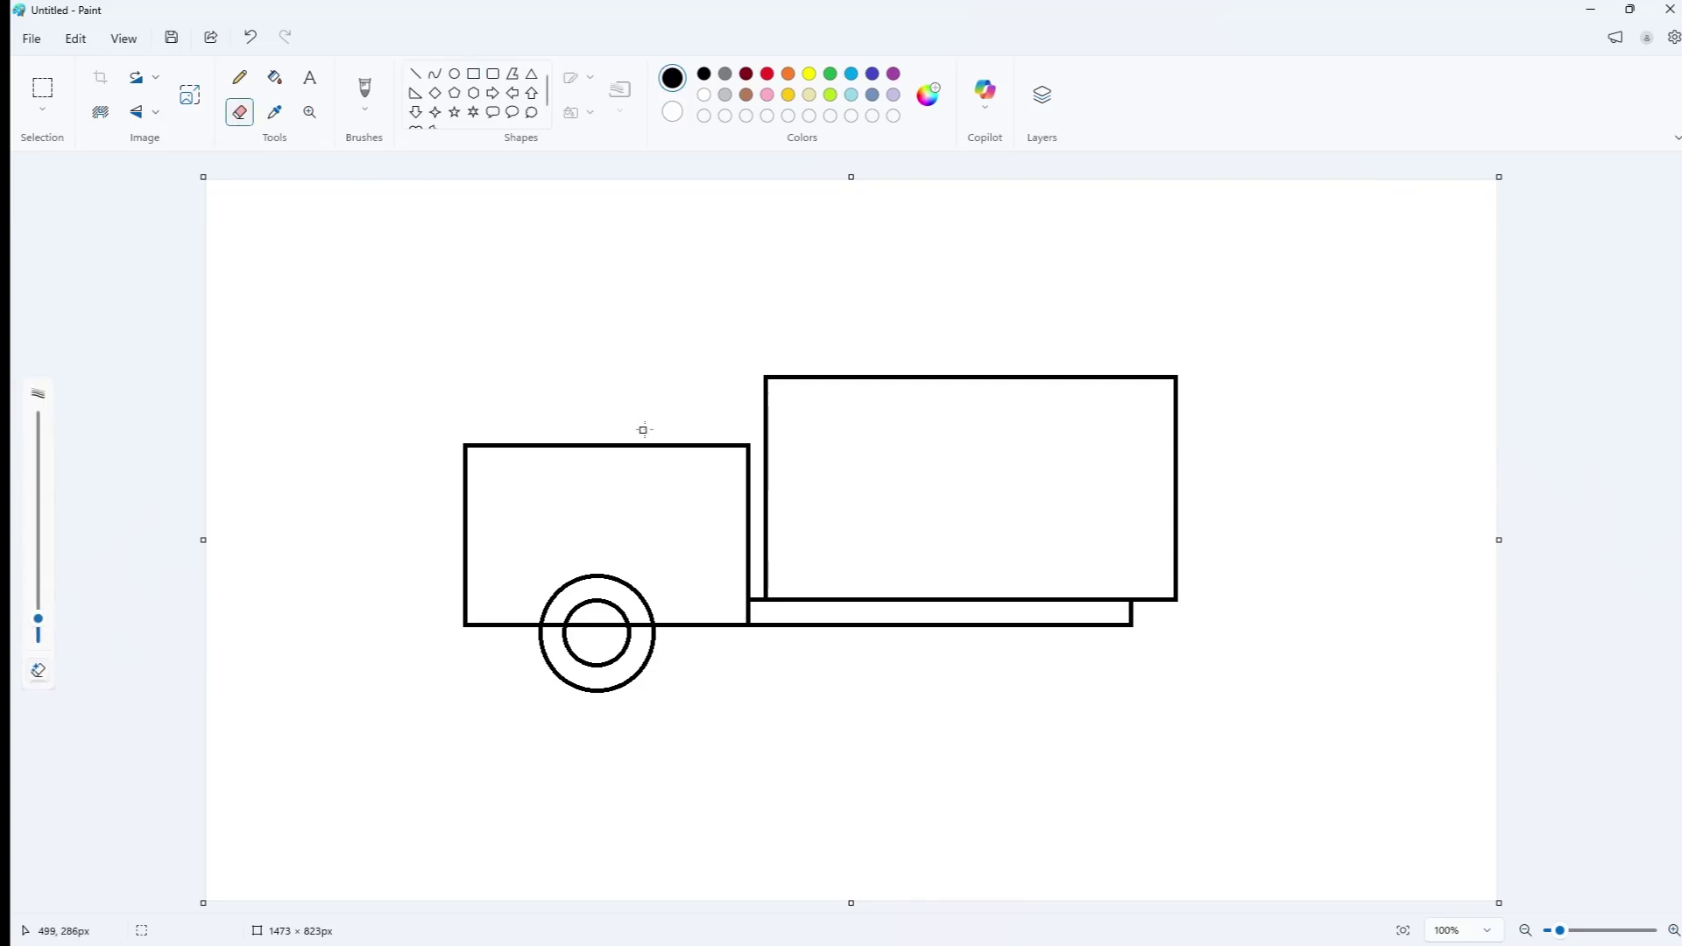
{"action": "key", "text": "ctrl+plus"}
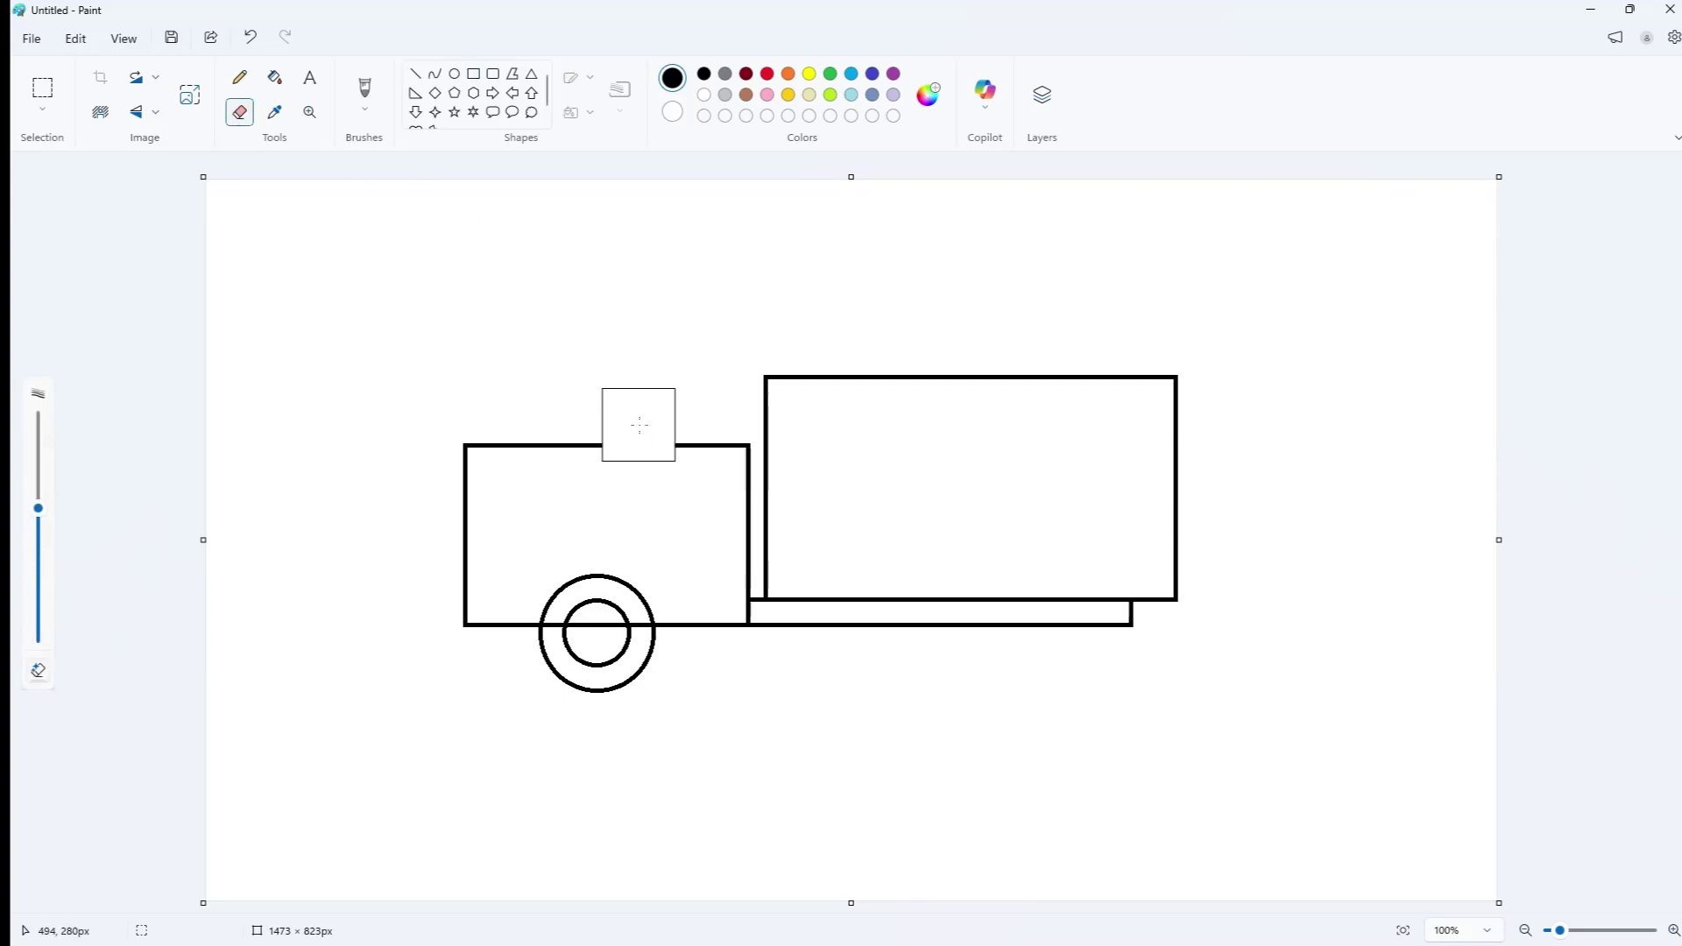
{"action": "left_click_drag", "start_coordinate": [638, 425], "coordinate": [713, 429]}
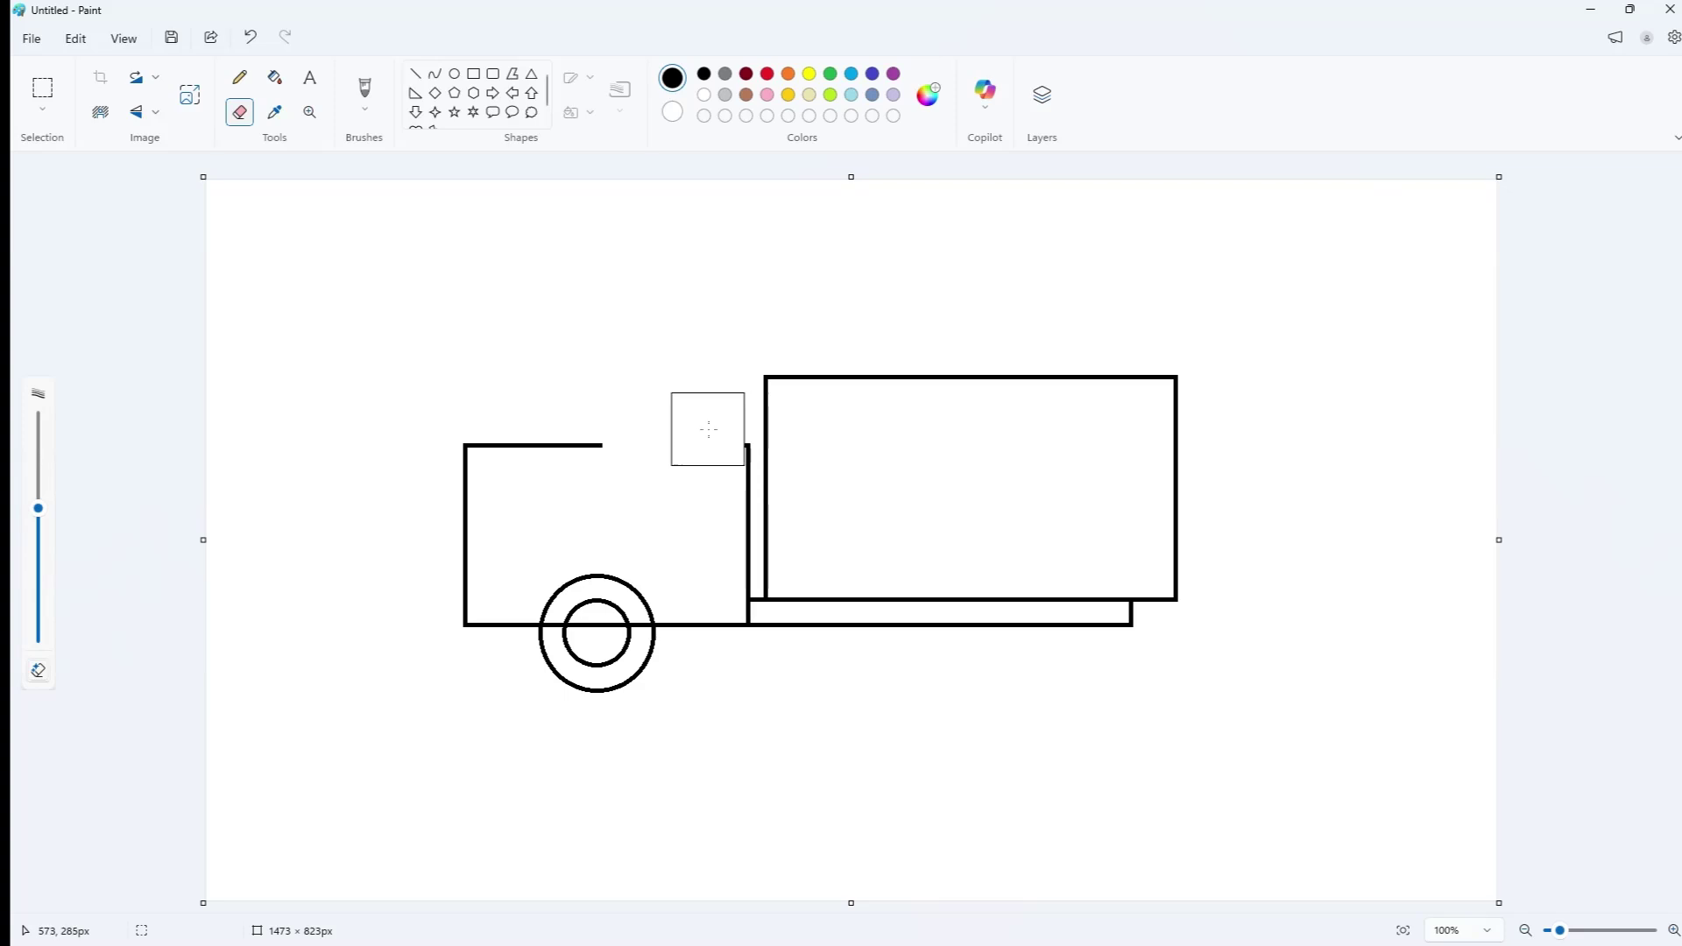
{"action": "mouse_move", "coordinate": [717, 410]}
{"action": "left_mouse_down"}
{"action": "mouse_move", "coordinate": [702, 418]}
{"action": "mouse_move", "coordinate": [719, 406]}
{"action": "left_mouse_up"}
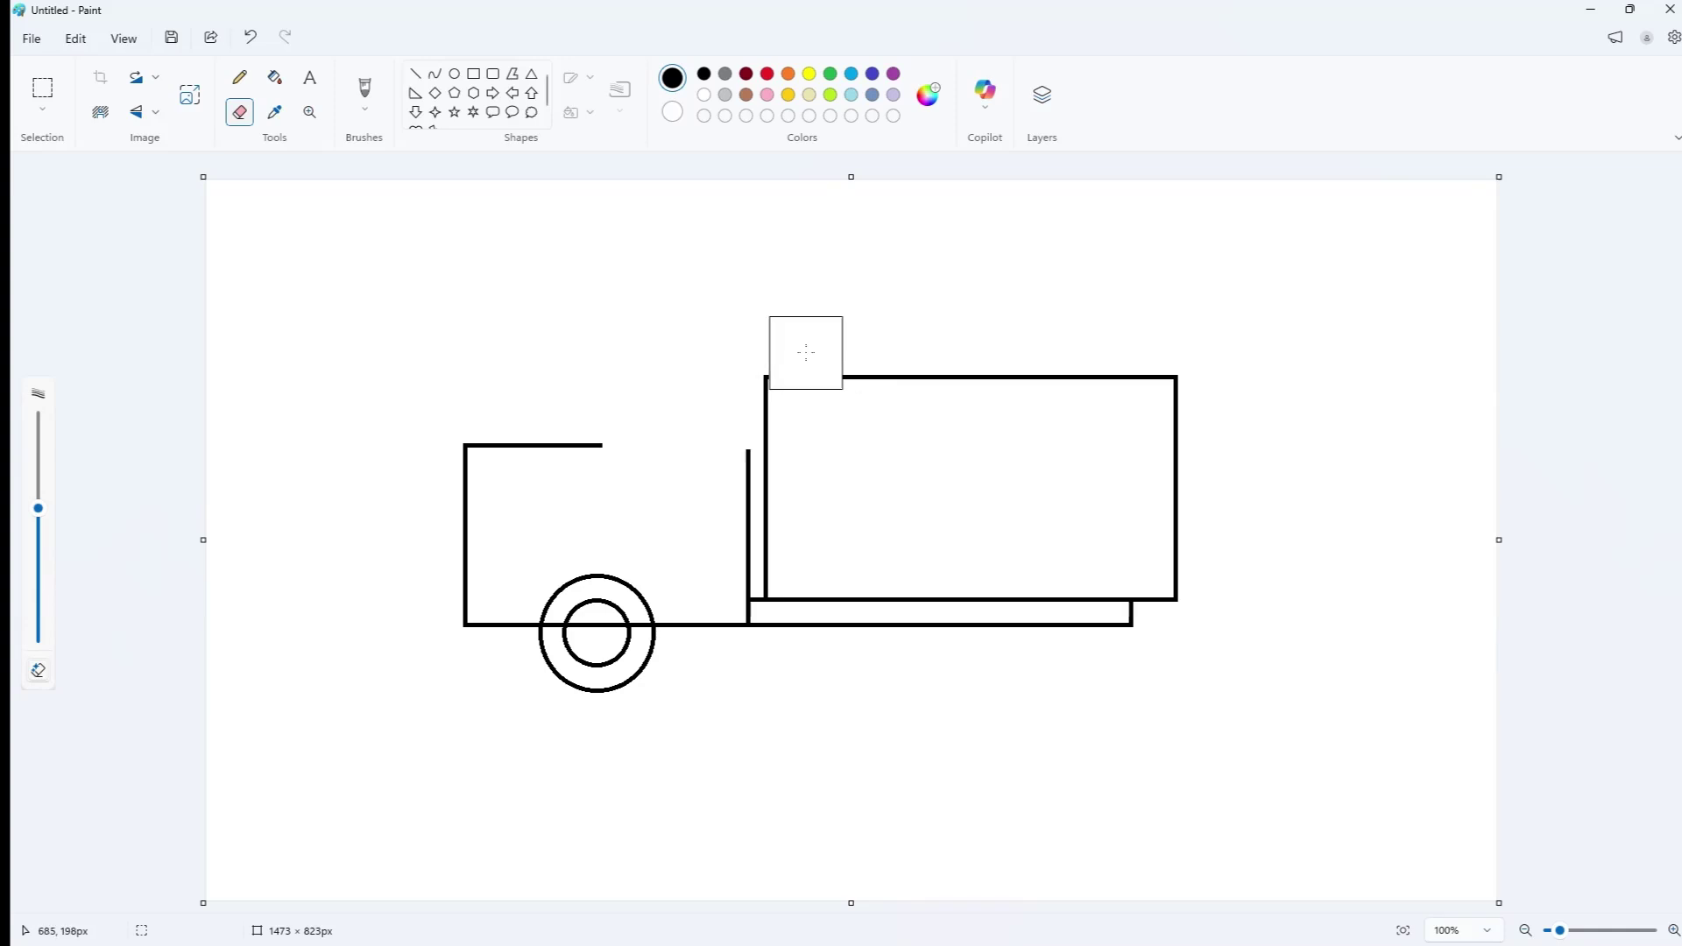
{"action": "left_click_drag", "start_coordinate": [804, 349], "coordinate": [830, 354]}
- Shorten the hood line a little more with the eraser and draw a slanted windshield line rising from its end
{"action": "left_click", "coordinate": [421, 75]}
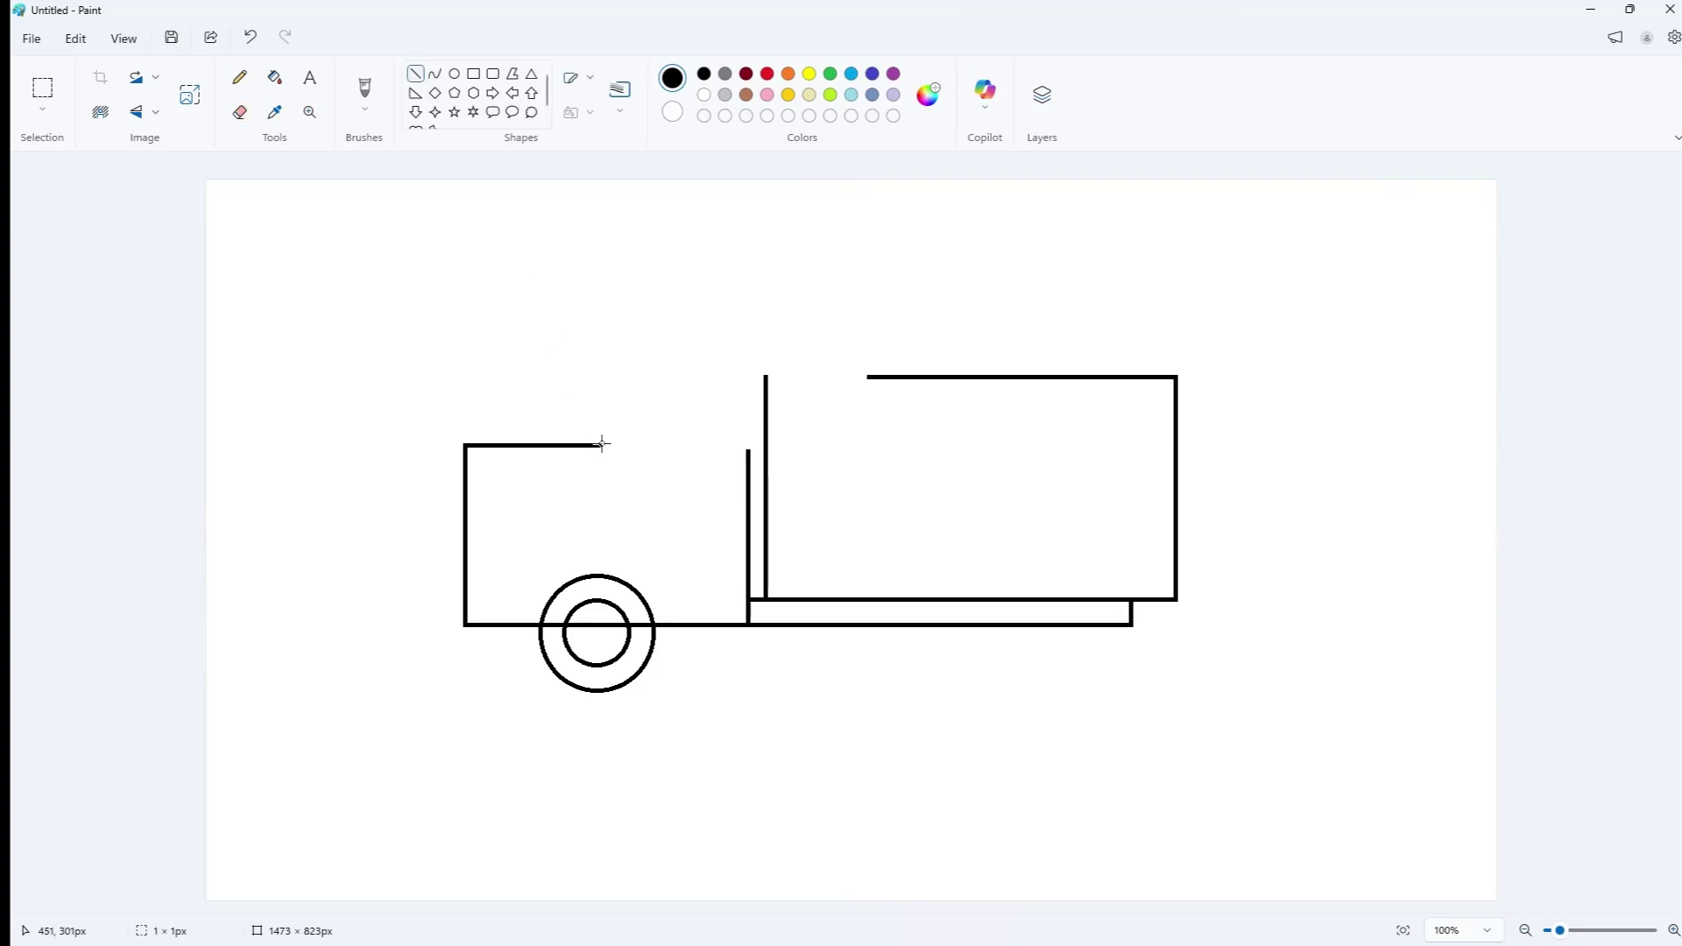
{"action": "left_click", "coordinate": [239, 112]}
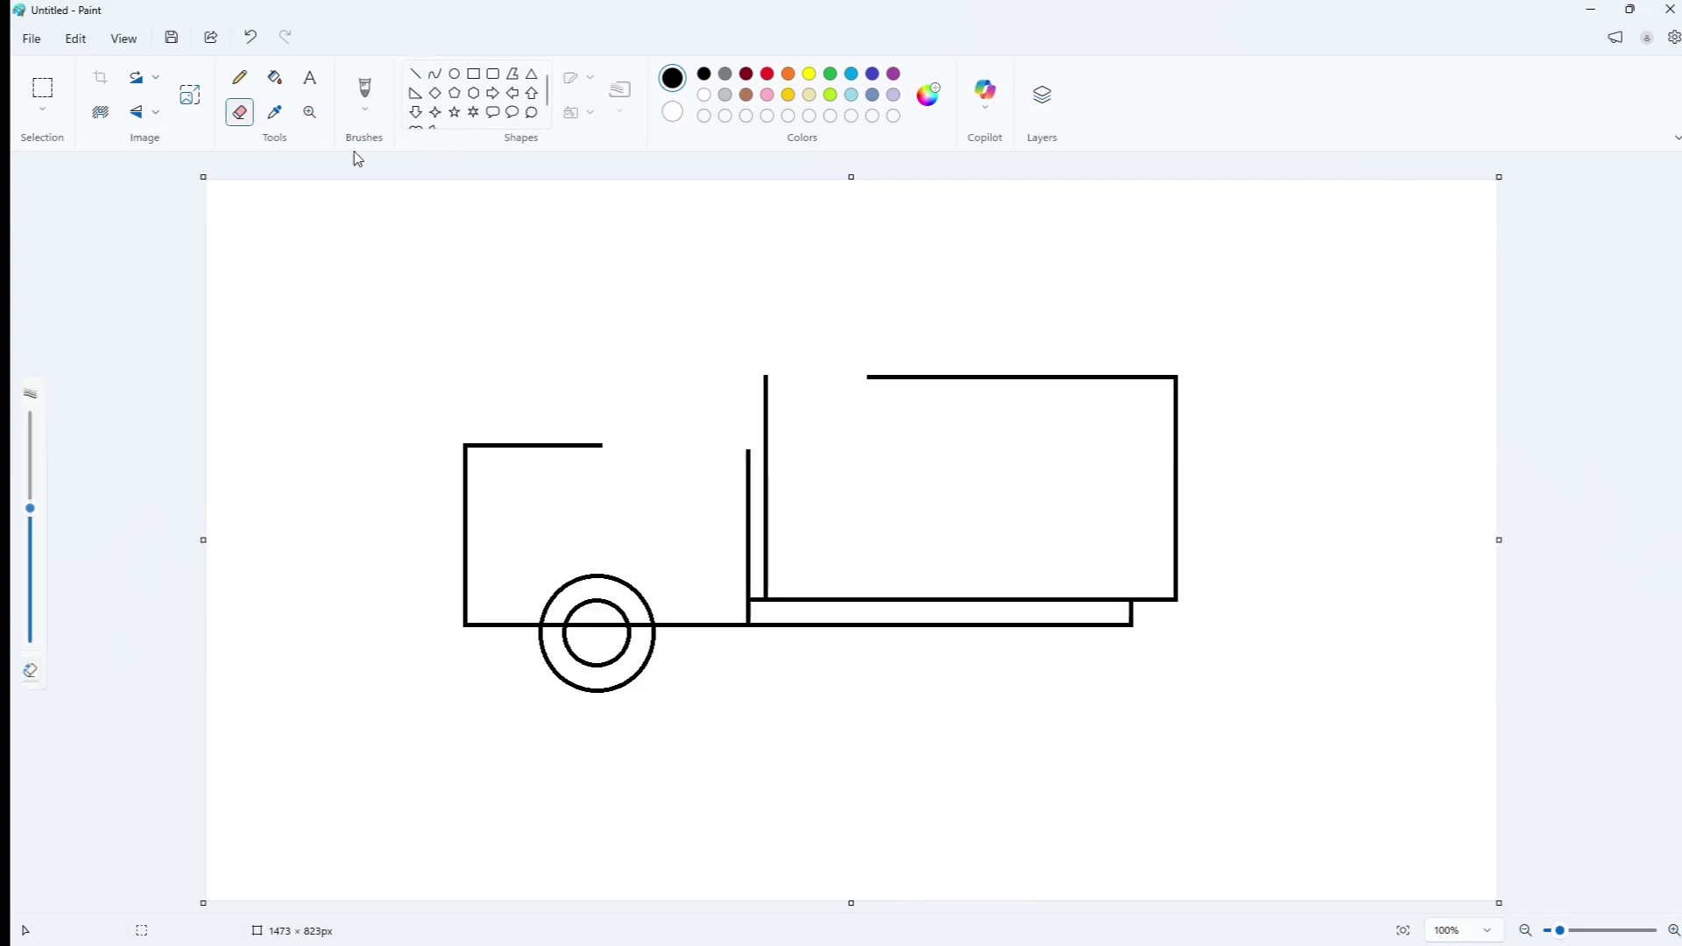
{"action": "left_click", "coordinate": [605, 435]}
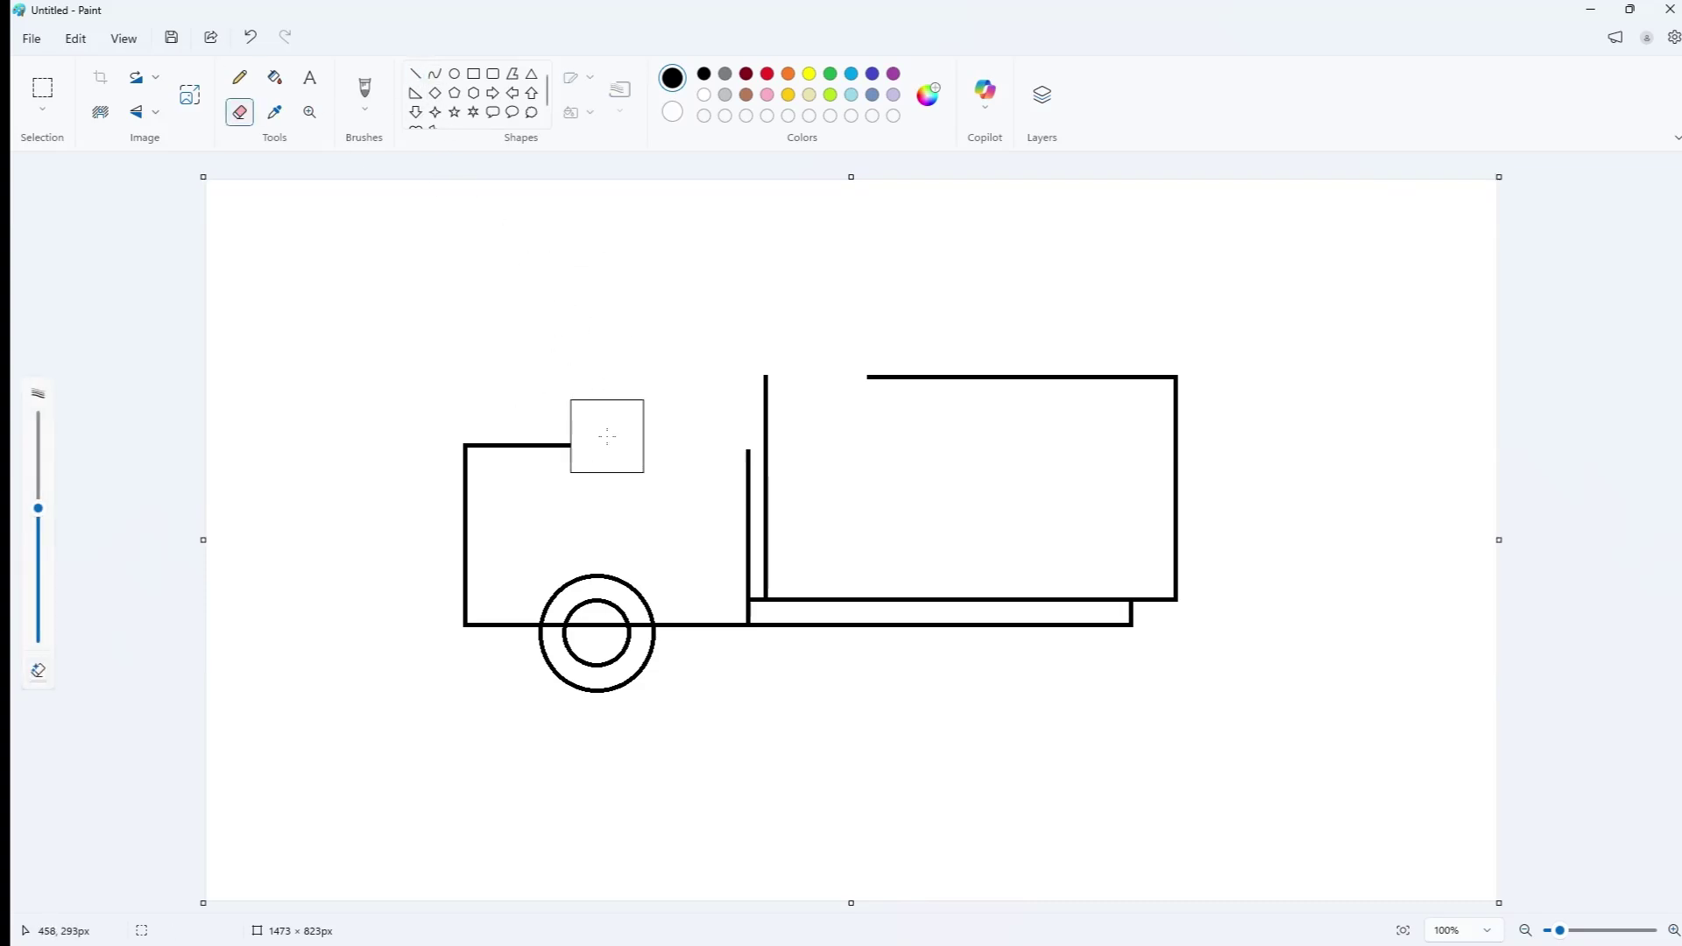
{"action": "left_click", "coordinate": [417, 76]}
{"action": "mouse_move", "coordinate": [568, 446]}
{"action": "left_mouse_down"}
{"action": "mouse_move", "coordinate": [648, 384]}
{"action": "mouse_move", "coordinate": [617, 367]}
{"action": "left_mouse_up"}
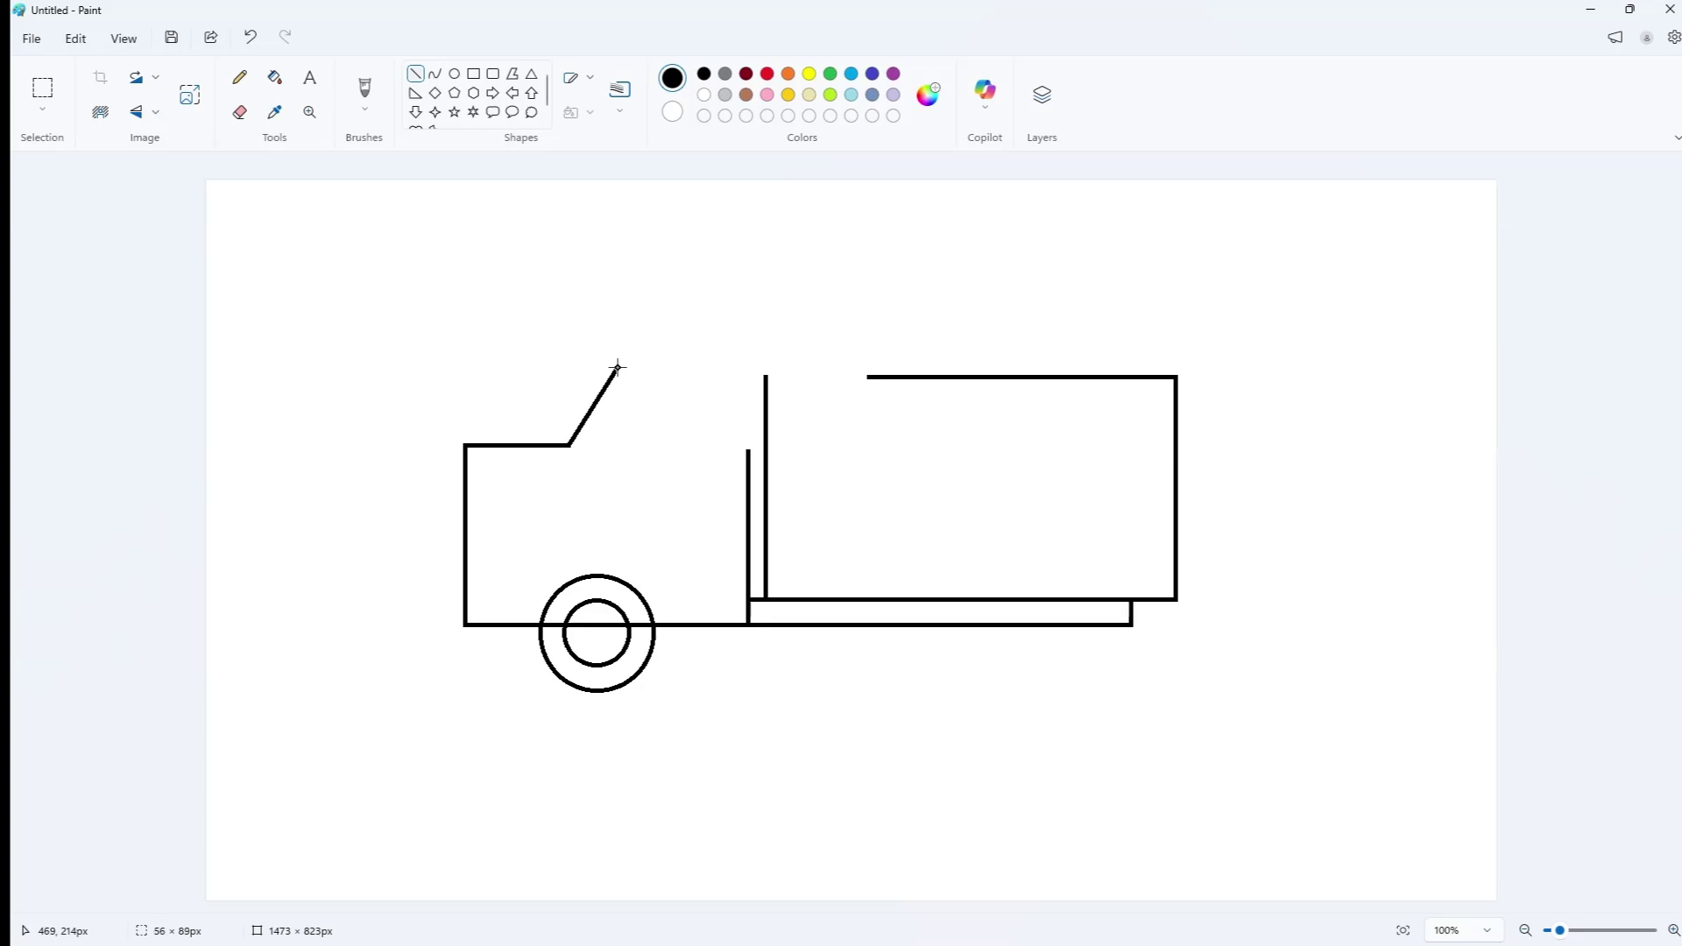
{"action": "left_click_drag", "start_coordinate": [618, 367], "coordinate": [605, 369]}
- Draw a small ellipse and move it onto the upper end of the windshield line
{"action": "left_click", "coordinate": [454, 73]}
{"action": "left_click_drag", "start_coordinate": [428, 259], "coordinate": [476, 301]}
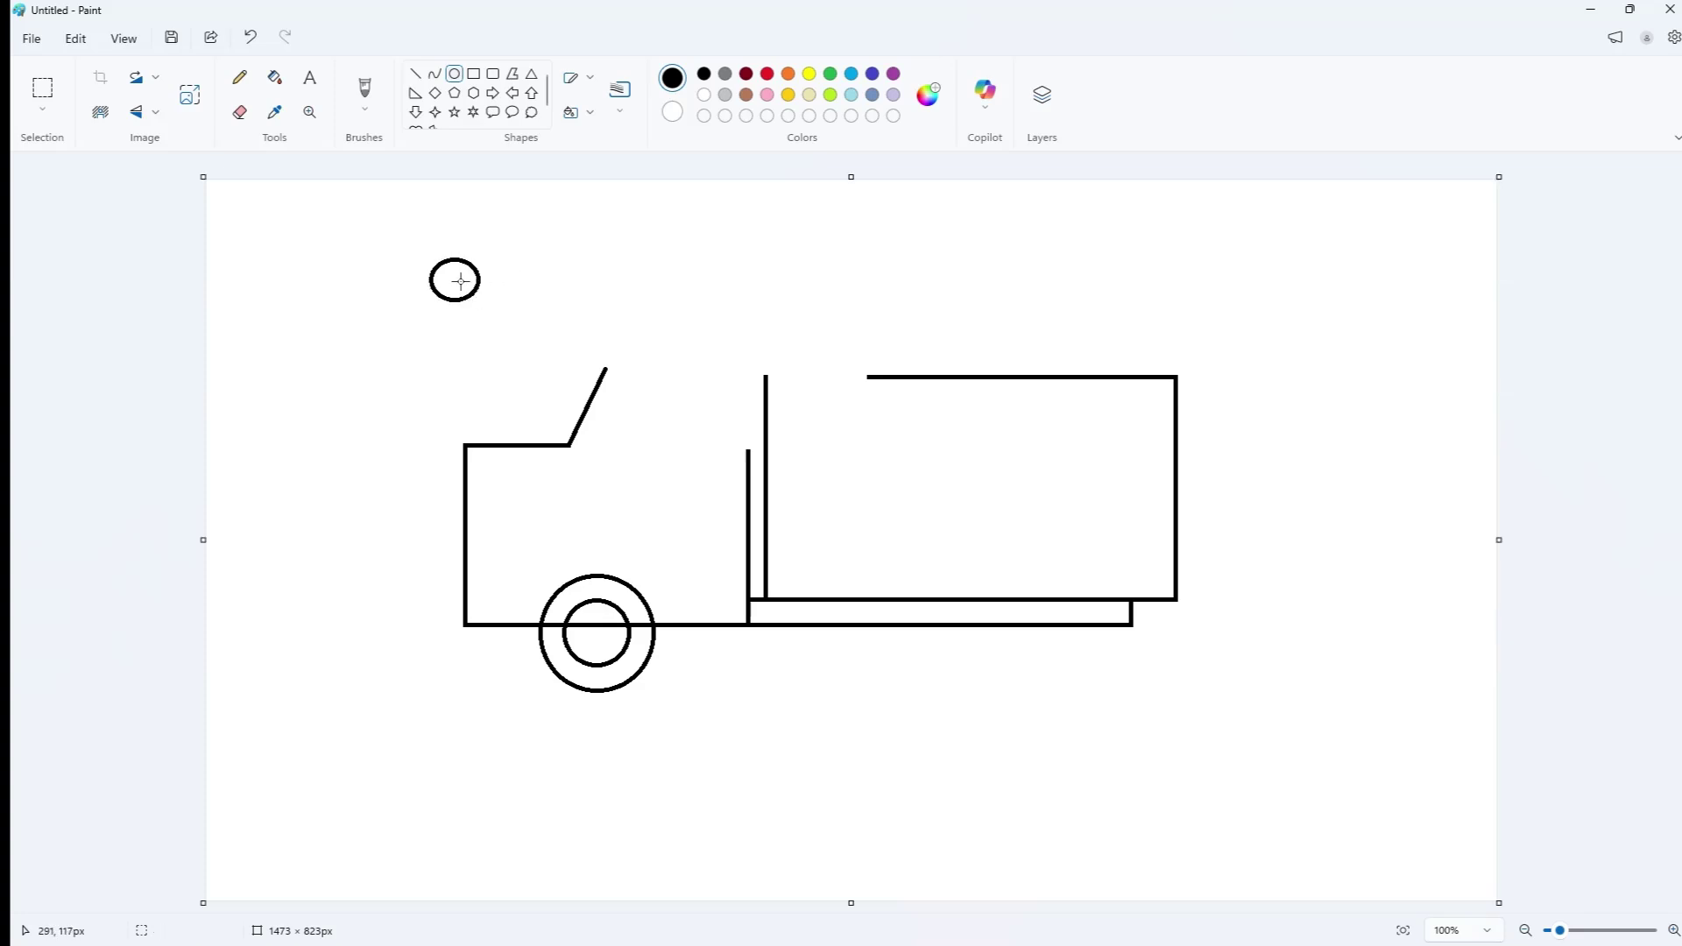
{"action": "left_click_drag", "start_coordinate": [375, 233], "coordinate": [492, 319]}
{"action": "key", "text": "ctrl+z"}
{"action": "left_click", "coordinate": [42, 88]}
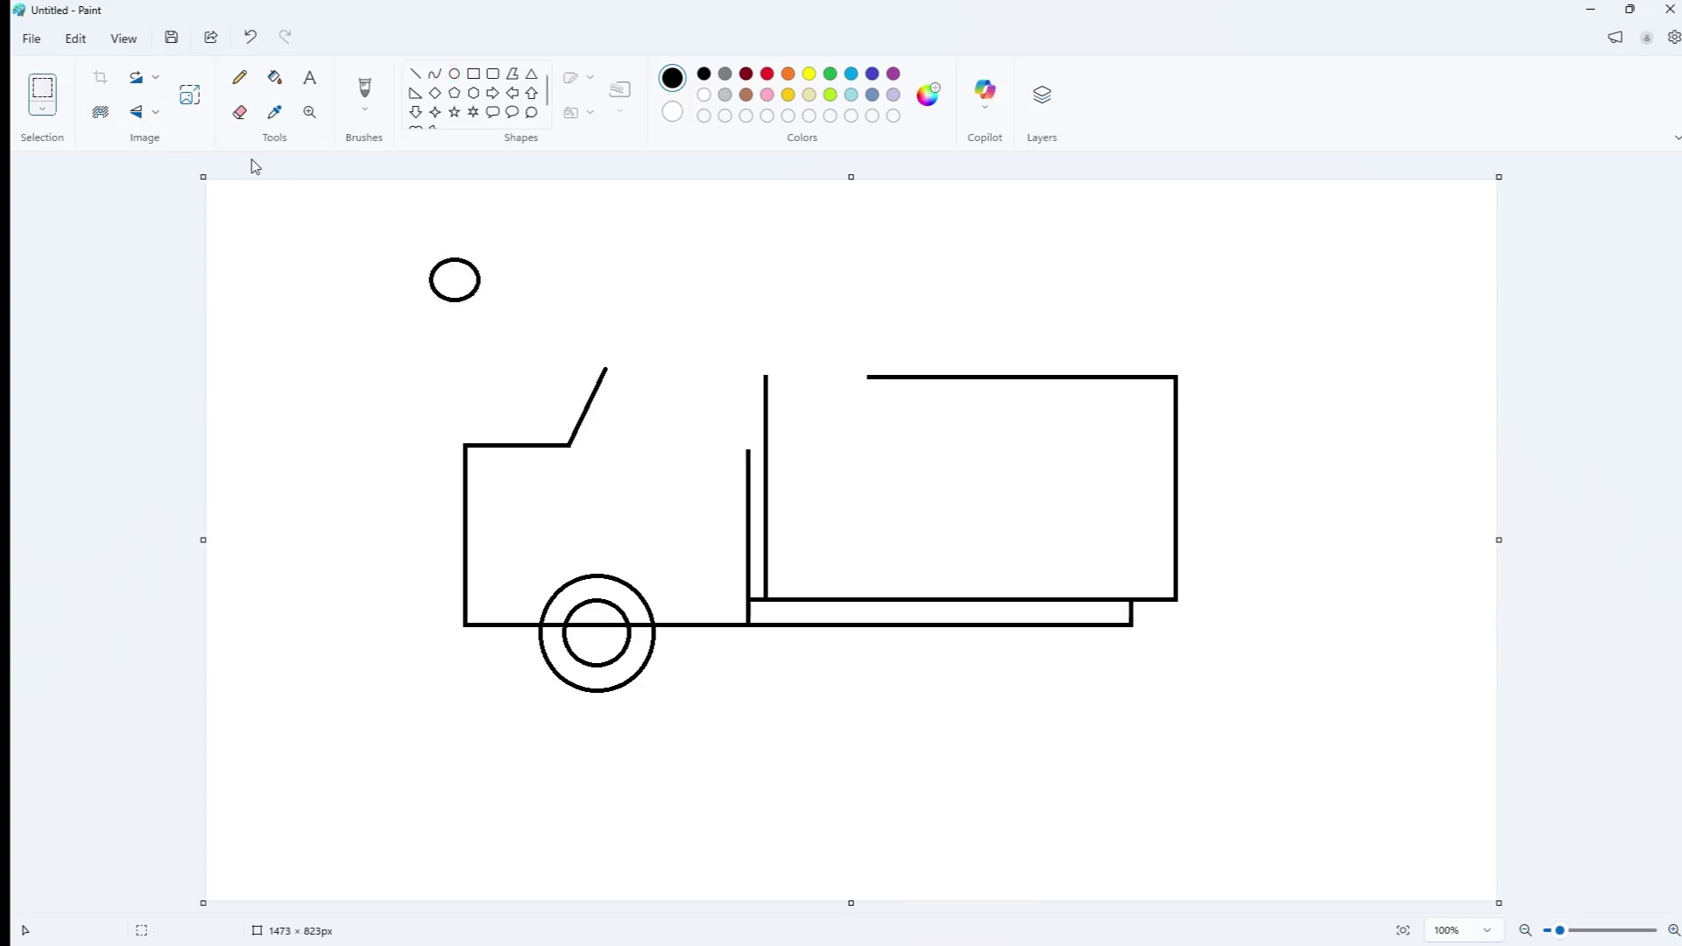
{"action": "mouse_move", "coordinate": [429, 251]}
{"action": "left_mouse_down"}
{"action": "mouse_move", "coordinate": [489, 313]}
{"action": "mouse_move", "coordinate": [628, 361]}
{"action": "left_mouse_up"}
{"action": "left_click_drag", "start_coordinate": [624, 302], "coordinate": [624, 304]}
- Erase the rear half of the small ellipse and draw a horizontal roof line about 144 px long from its top
{"action": "left_click", "coordinate": [239, 111]}
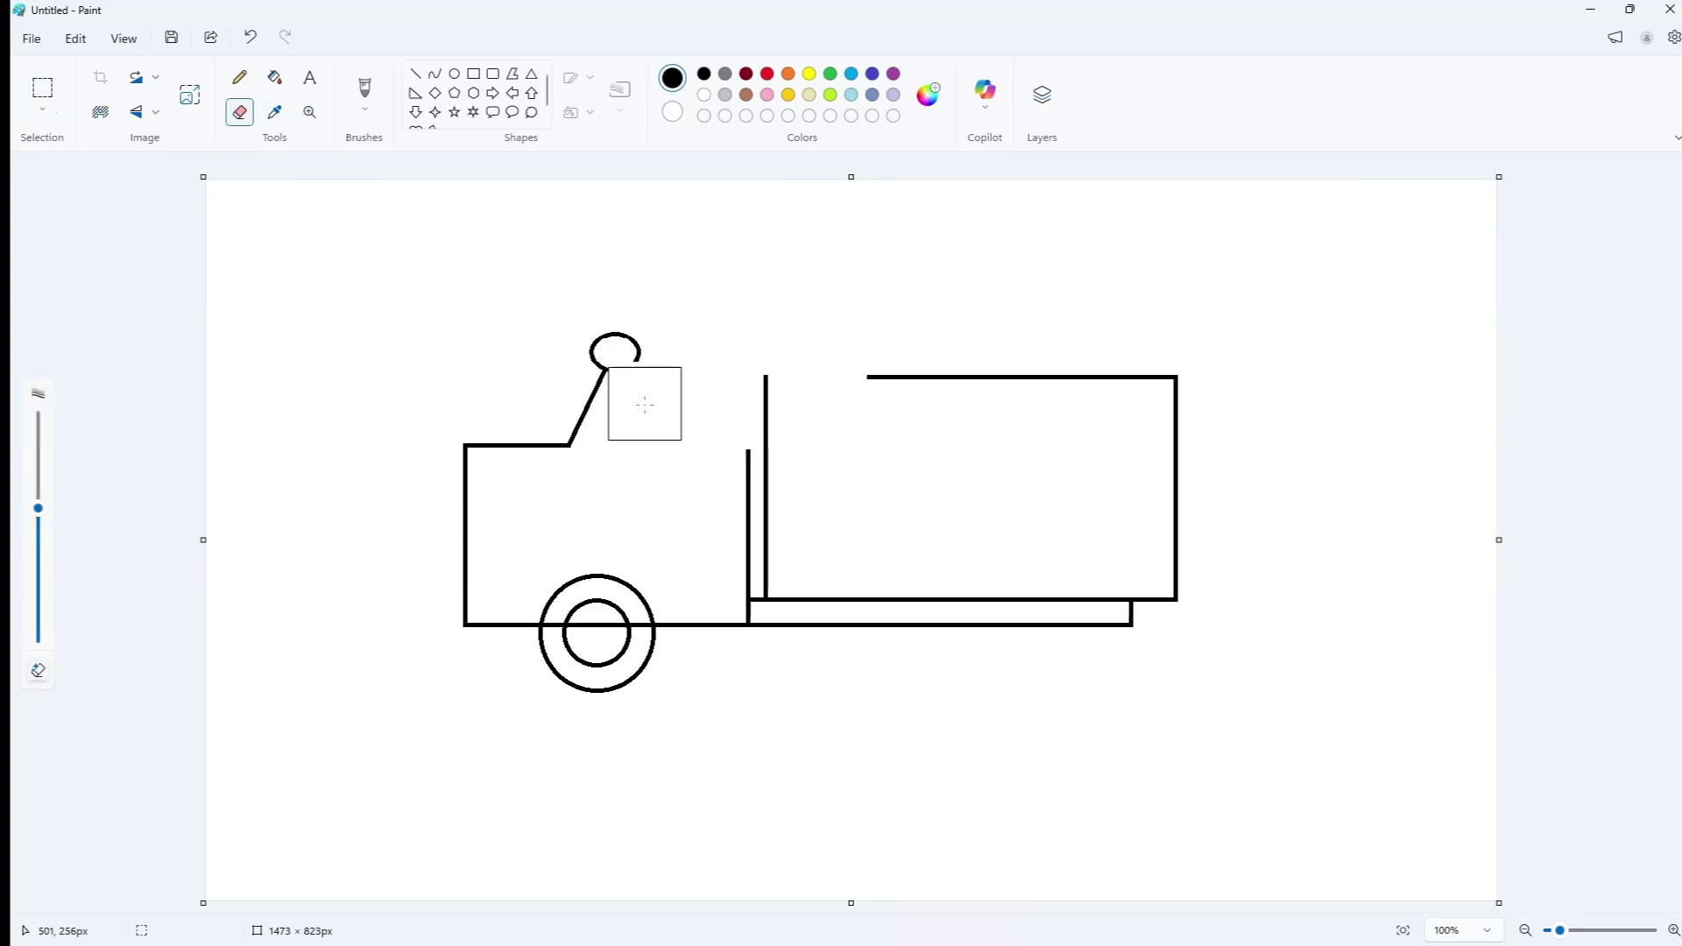
{"action": "mouse_move", "coordinate": [666, 356]}
{"action": "left_mouse_down"}
{"action": "mouse_move", "coordinate": [653, 337]}
{"action": "mouse_move", "coordinate": [742, 334]}
{"action": "left_mouse_up"}
{"action": "left_click", "coordinate": [416, 74]}
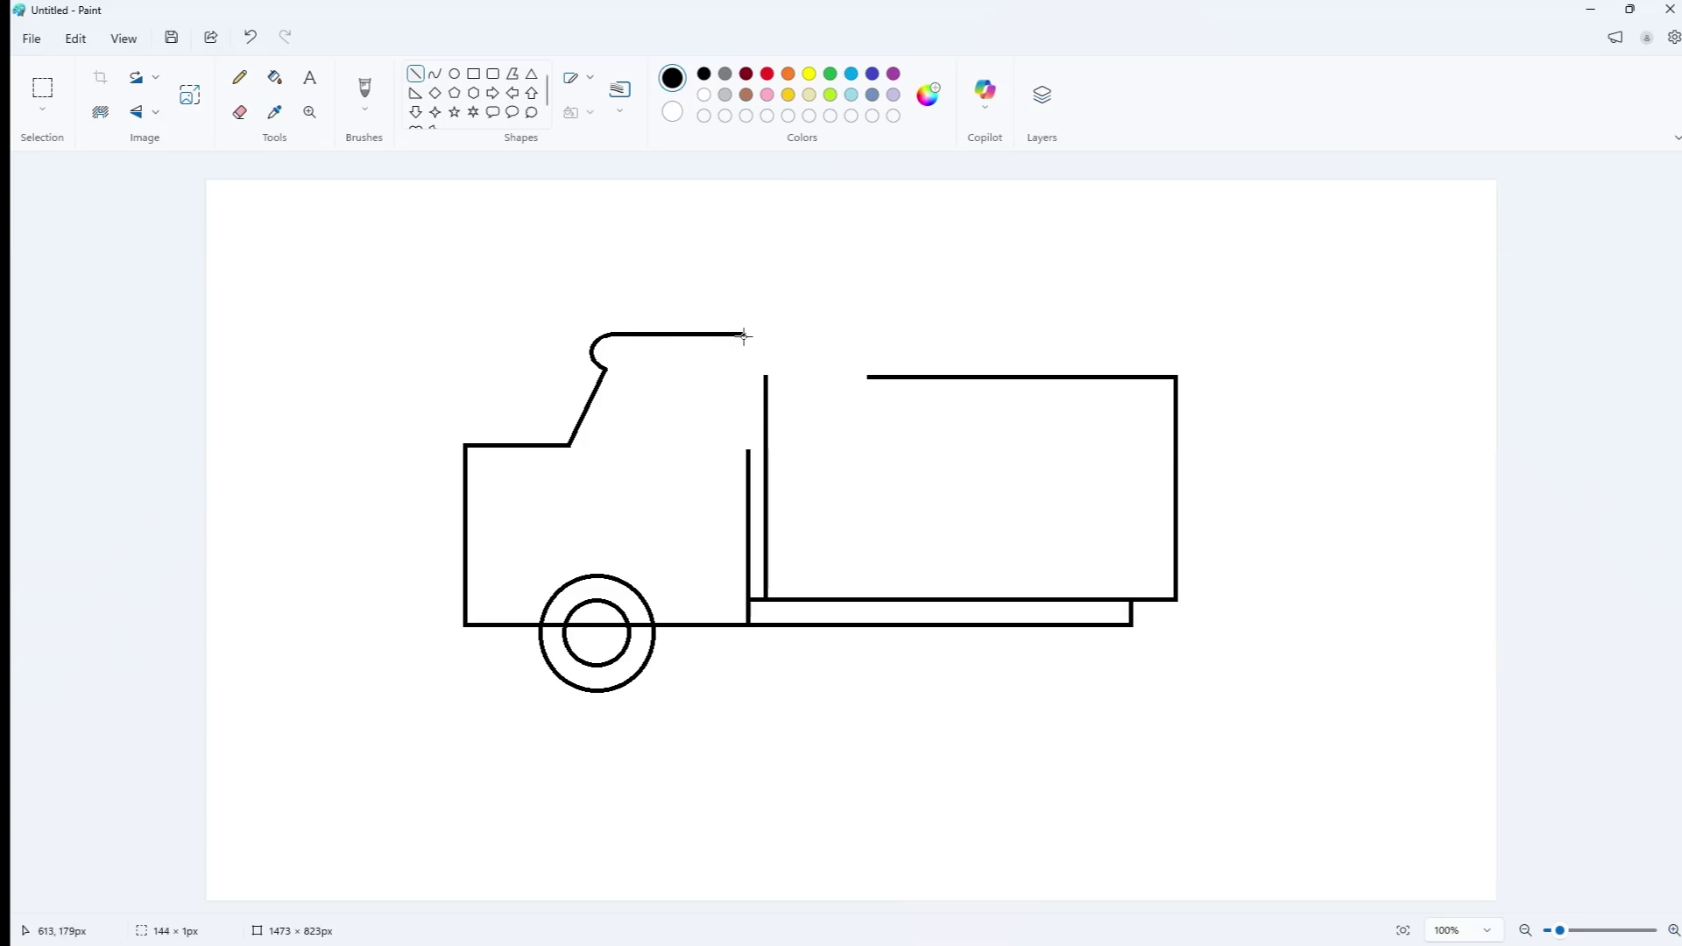
- Draw a vertical line from the top of the cab's rear edge up to the end of the roof line
{"action": "left_click", "coordinate": [747, 453]}
{"action": "mouse_move", "coordinate": [748, 453]}
{"action": "left_mouse_down"}
{"action": "mouse_move", "coordinate": [730, 336]}
{"action": "mouse_move", "coordinate": [751, 333]}
{"action": "left_mouse_up"}
{"action": "left_click", "coordinate": [718, 337]}
{"action": "left_click_drag", "start_coordinate": [743, 334], "coordinate": [746, 332]}
{"action": "left_click", "coordinate": [783, 332]}
{"action": "left_click", "coordinate": [473, 73]}
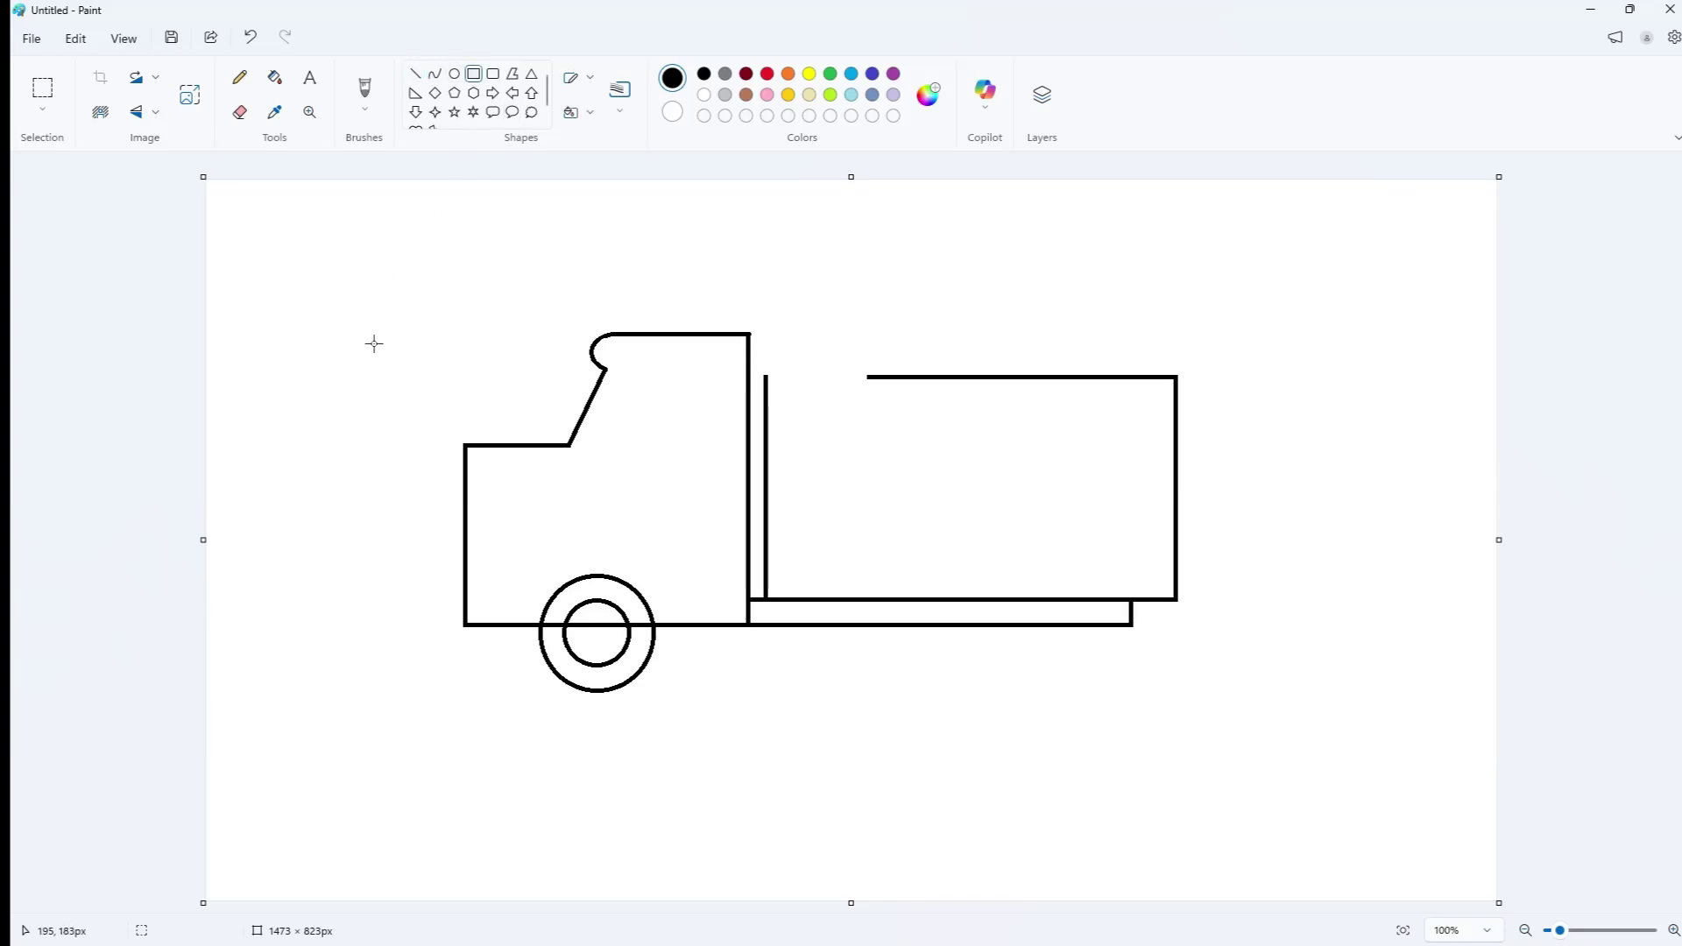
{"action": "left_click", "coordinate": [493, 74]}
{"action": "left_click_drag", "start_coordinate": [336, 290], "coordinate": [420, 378]}
{"action": "left_click", "coordinate": [440, 252]}
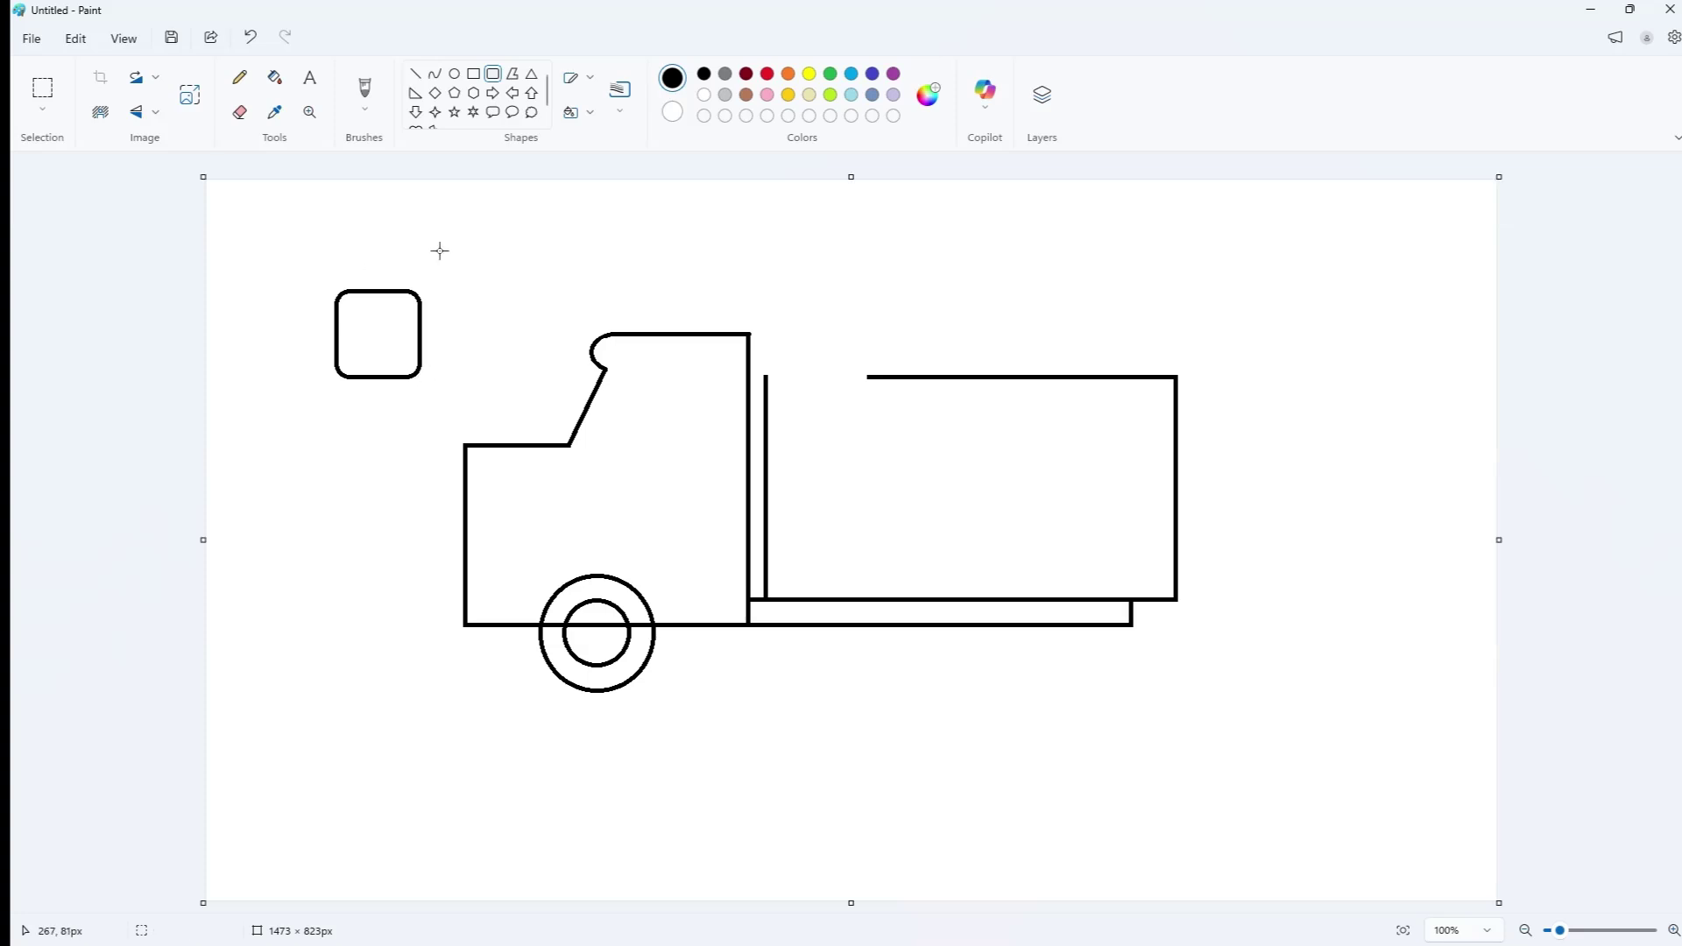
{"action": "key", "text": "ctrl+z"}
{"action": "left_click", "coordinate": [473, 76]}
{"action": "left_click_drag", "start_coordinate": [346, 250], "coordinate": [449, 351]}
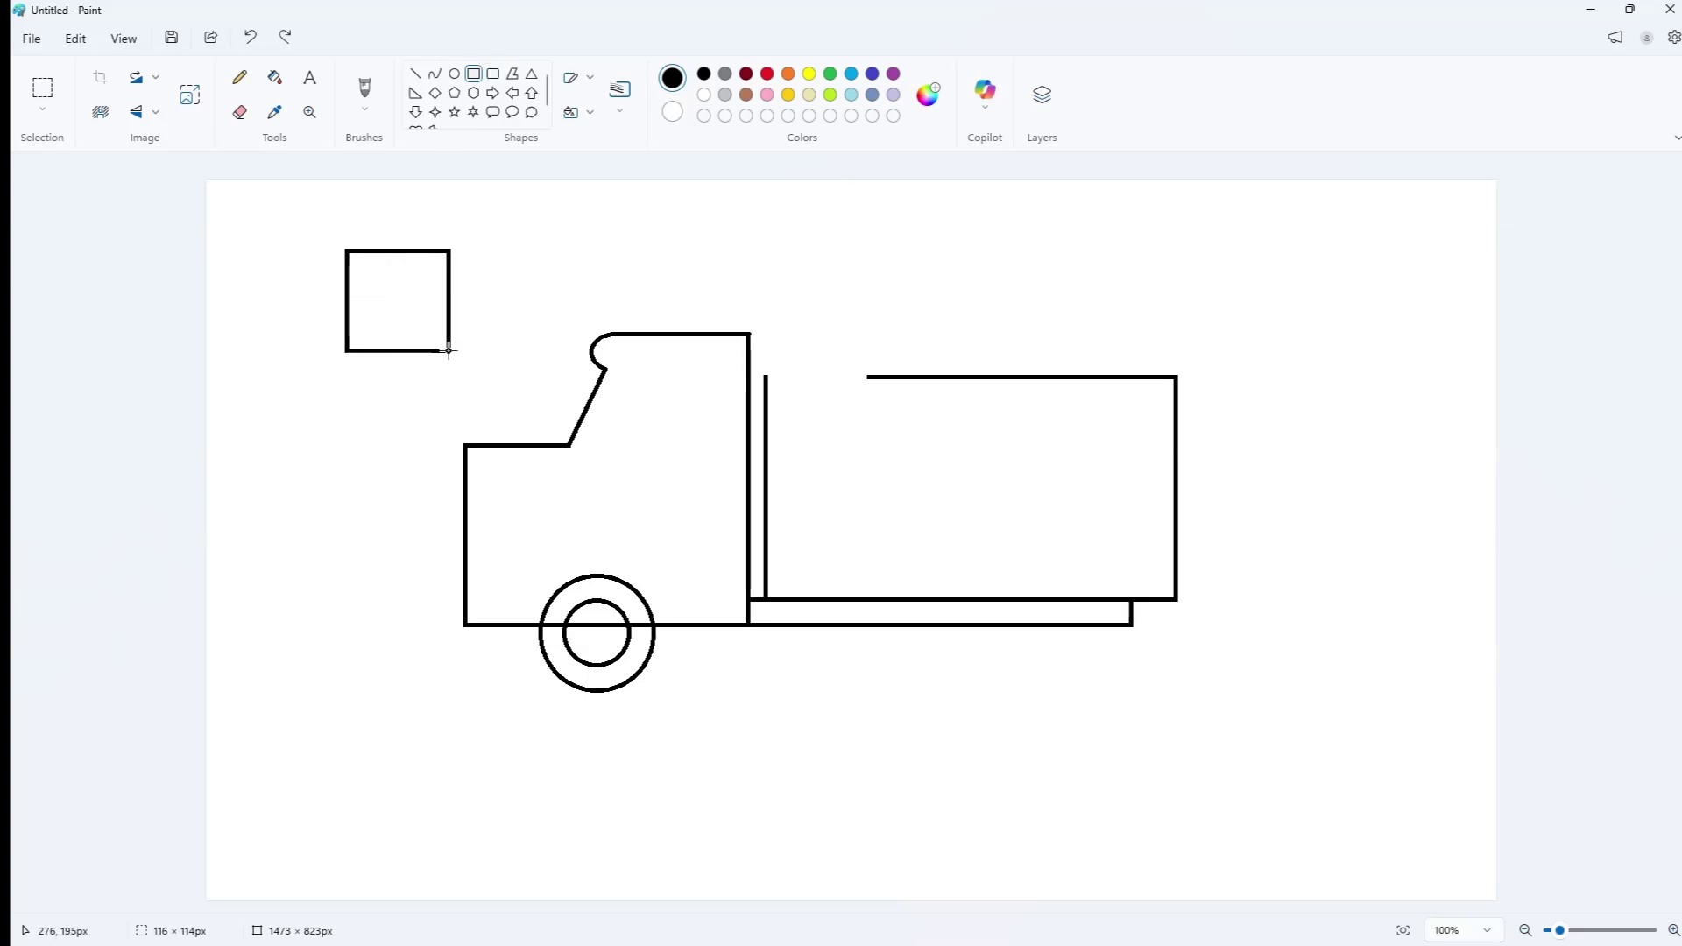
{"action": "key", "text": "ctrl+z"}
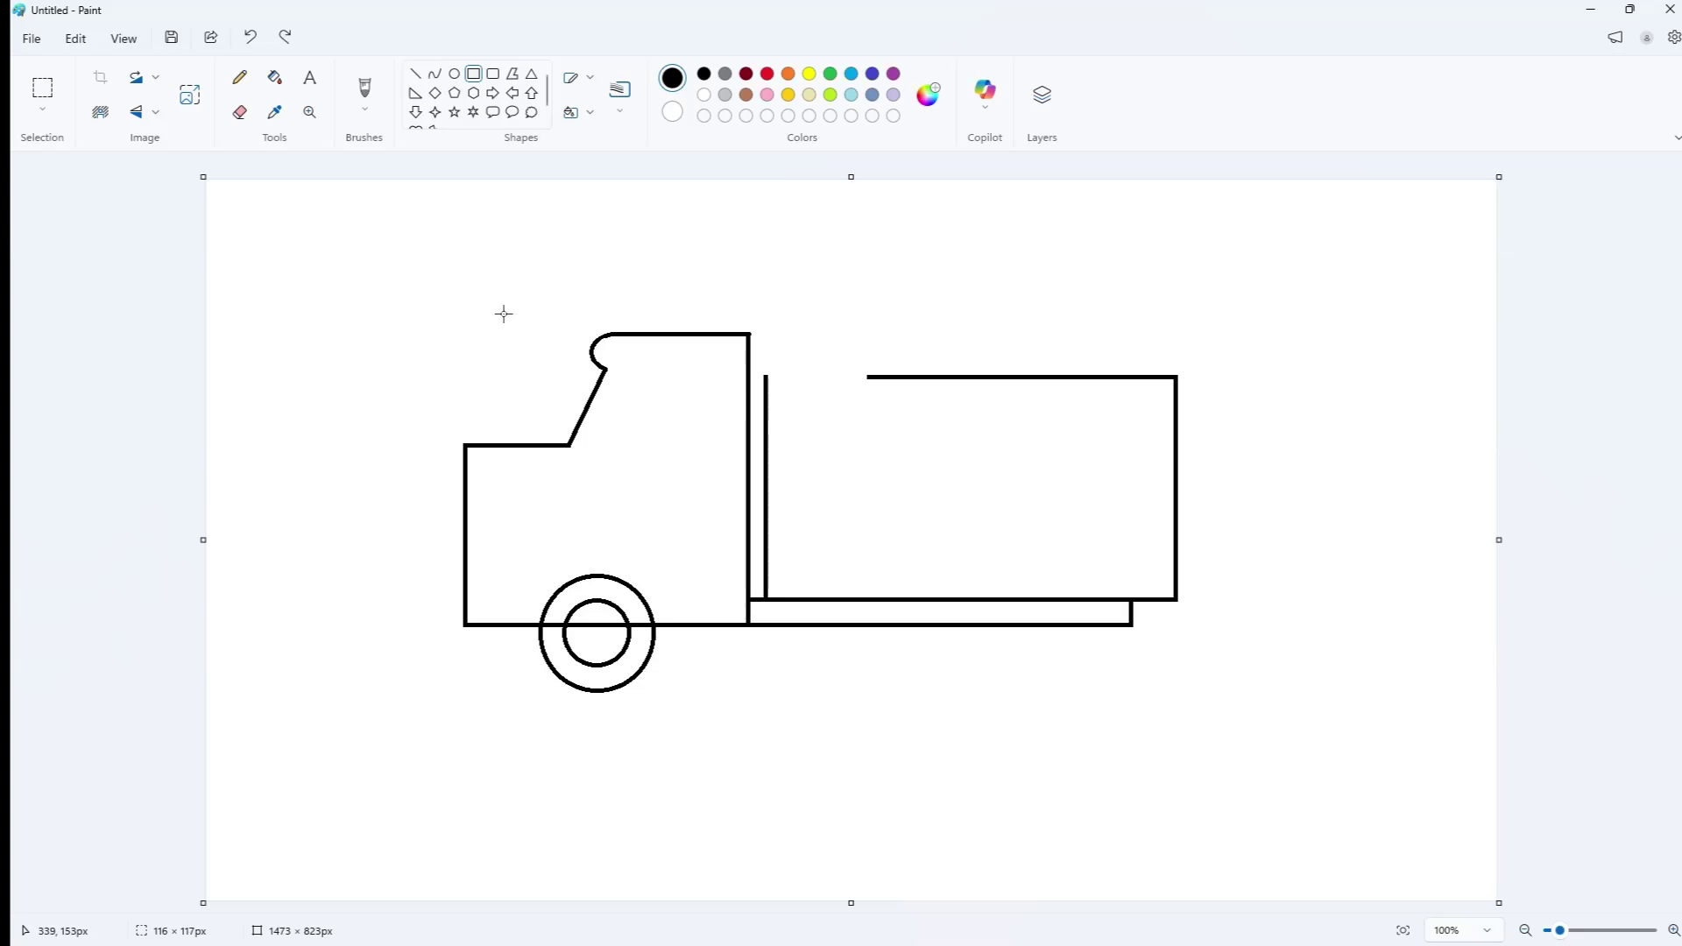
- Draw a cab window from four straight lines, with a base about 129 px long and a front edge parallel to the windshield
{"action": "left_click", "coordinate": [415, 74]}
{"action": "left_click_drag", "start_coordinate": [598, 445], "coordinate": [711, 448]}
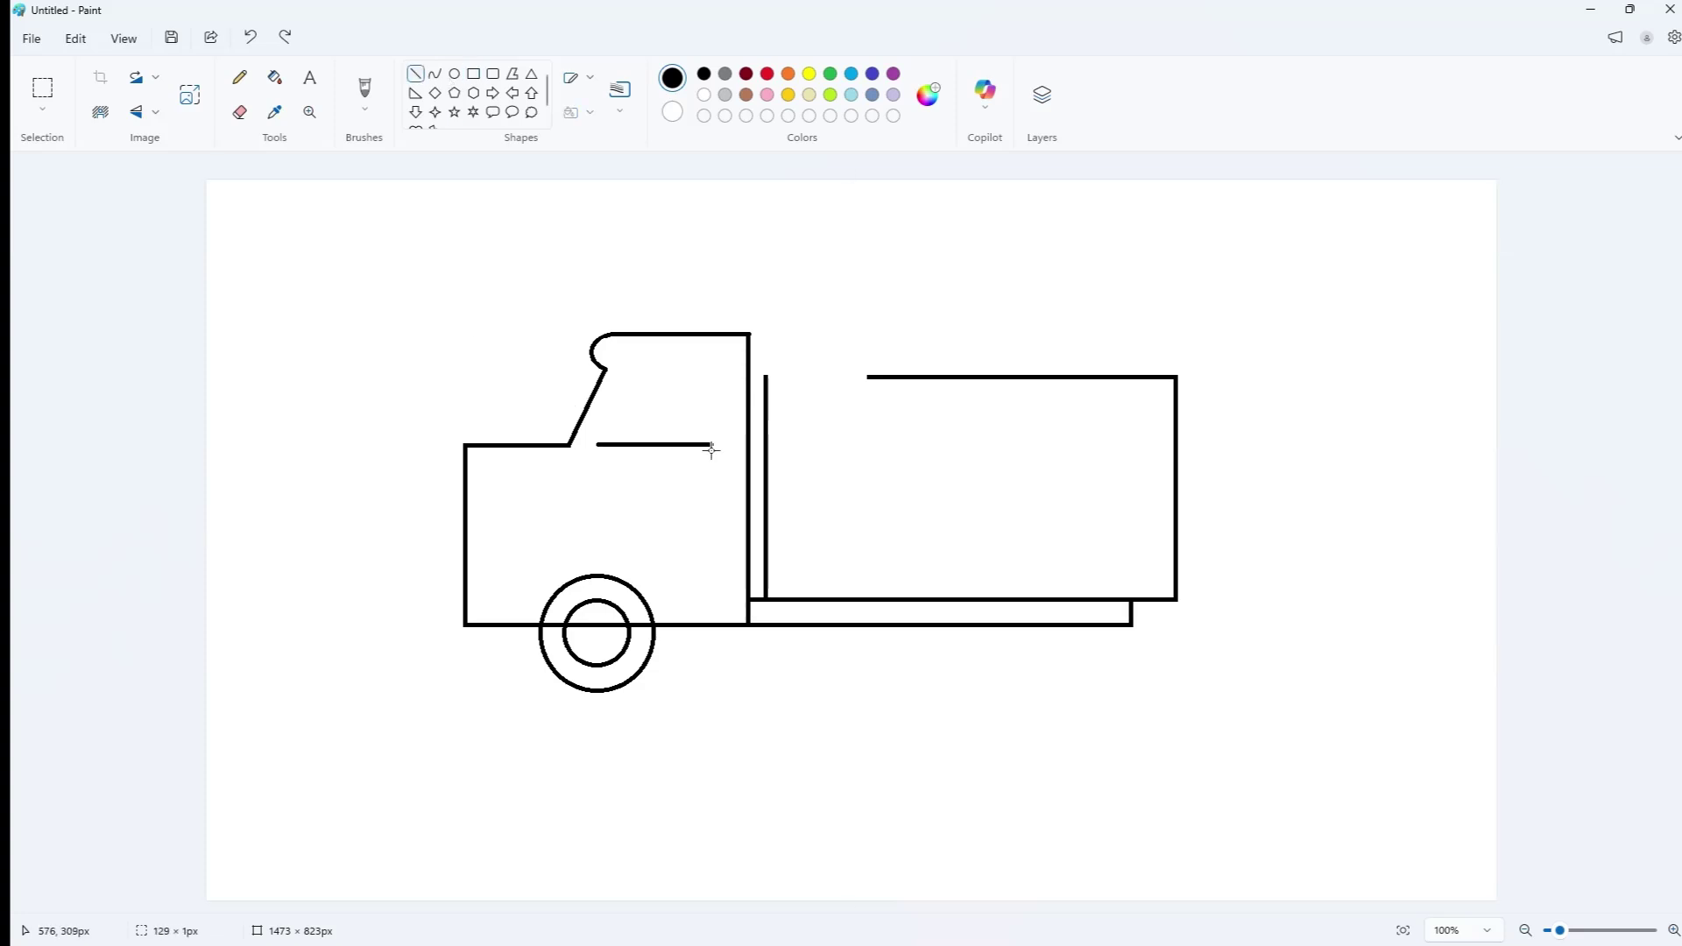
{"action": "mouse_move", "coordinate": [599, 445]}
{"action": "left_mouse_down"}
{"action": "mouse_move", "coordinate": [653, 390]}
{"action": "mouse_move", "coordinate": [635, 371]}
{"action": "left_mouse_up"}
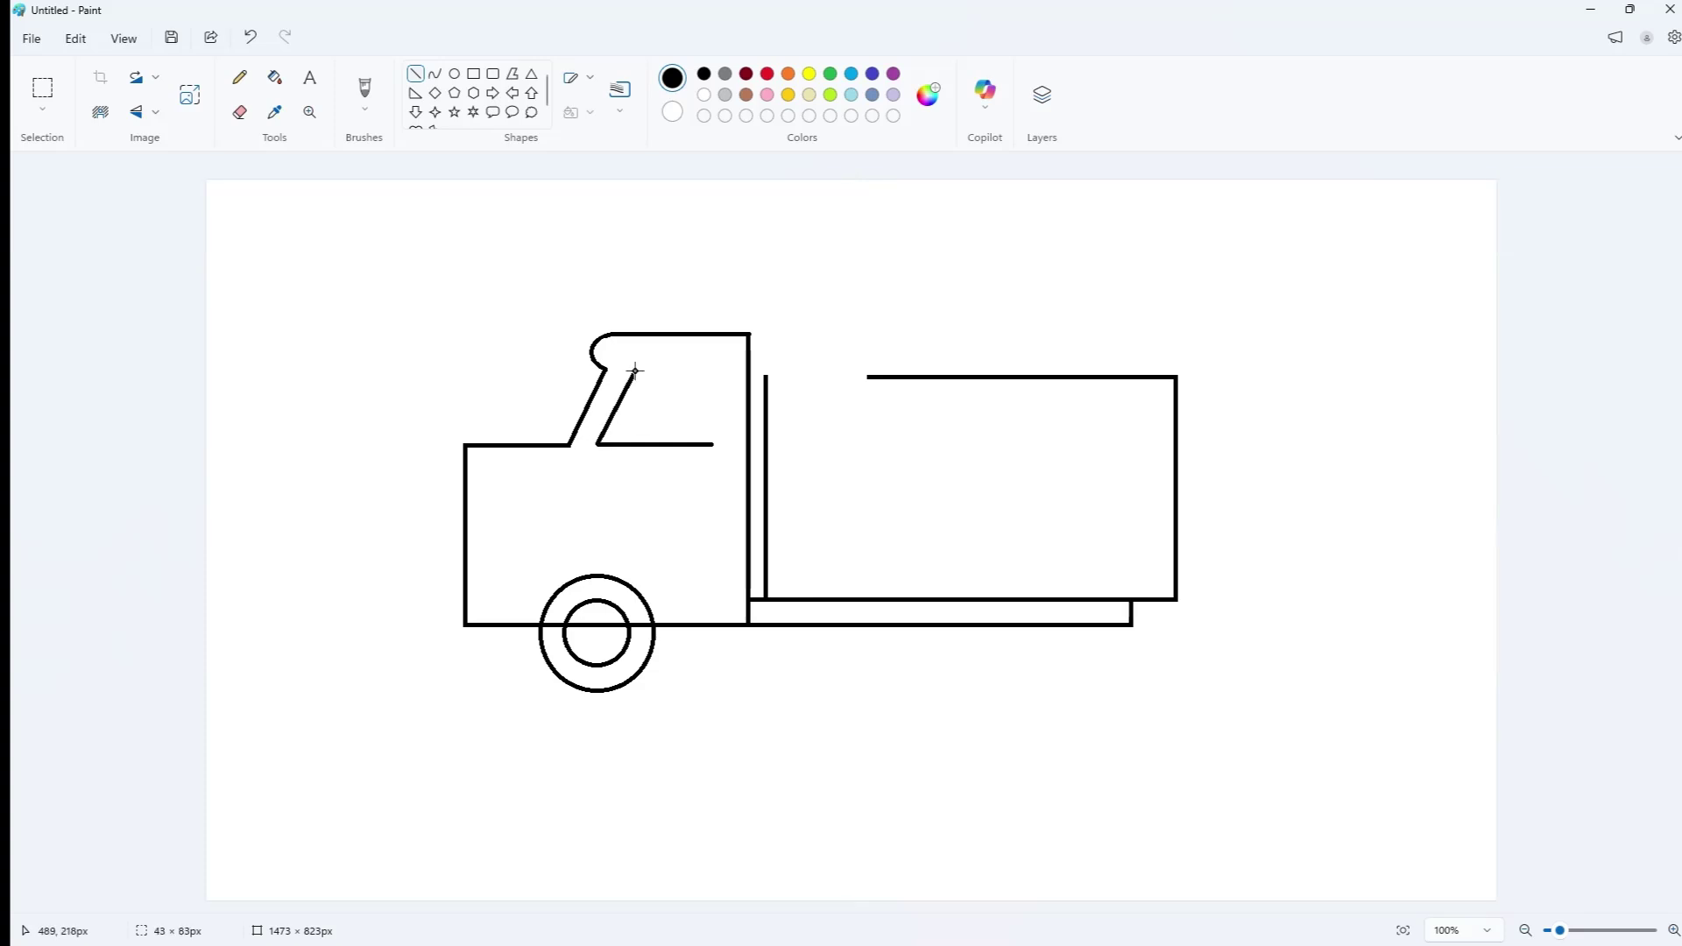
{"action": "mouse_move", "coordinate": [635, 369]}
{"action": "left_mouse_down"}
{"action": "mouse_move", "coordinate": [717, 369]}
{"action": "mouse_move", "coordinate": [716, 443]}
{"action": "left_mouse_up"}
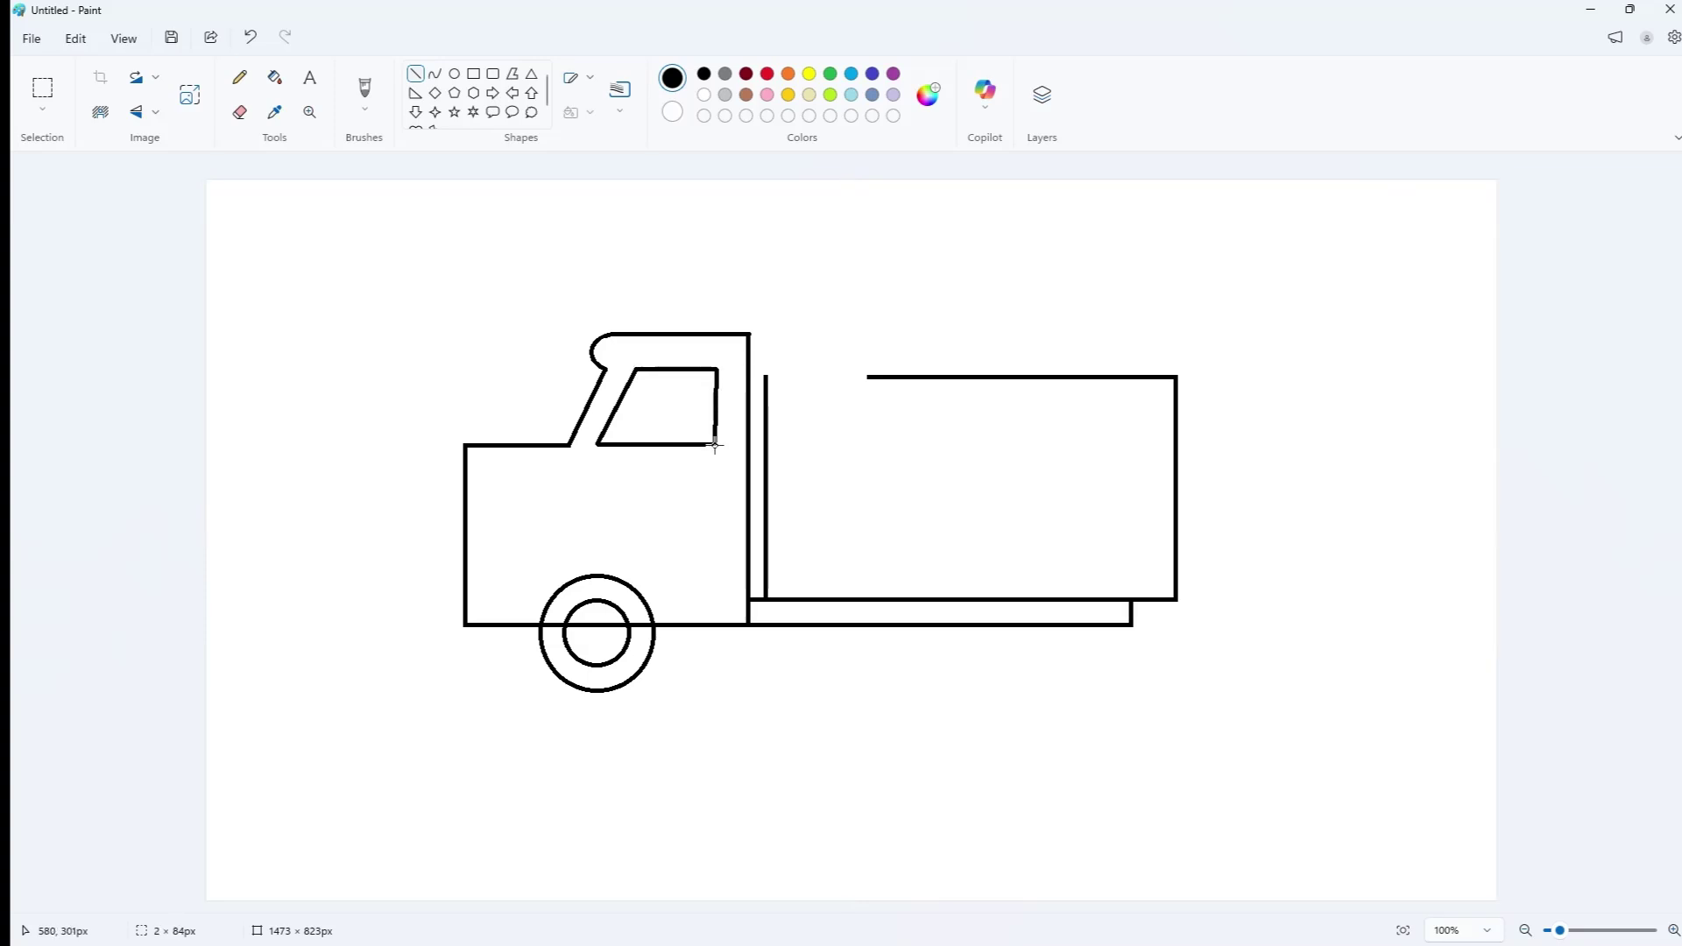
{"action": "left_click", "coordinate": [774, 416]}
- Trim the uneven underside of the window's bottom line with the eraser
{"action": "left_click", "coordinate": [239, 111]}
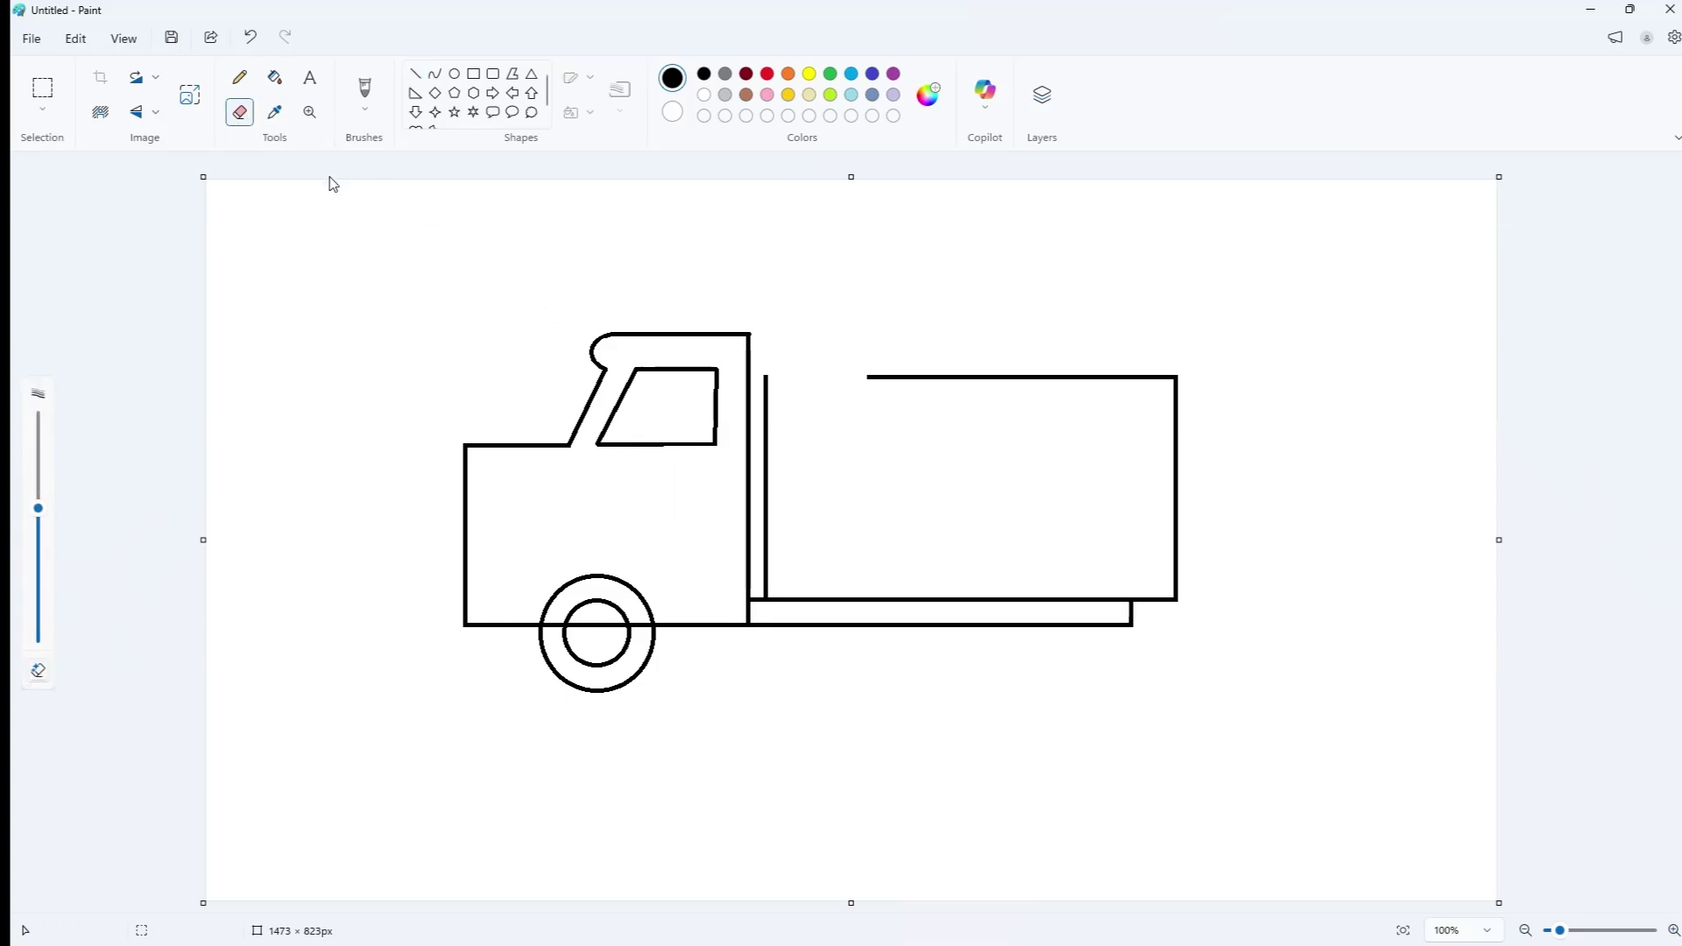
{"action": "left_click_drag", "start_coordinate": [675, 488], "coordinate": [696, 483]}
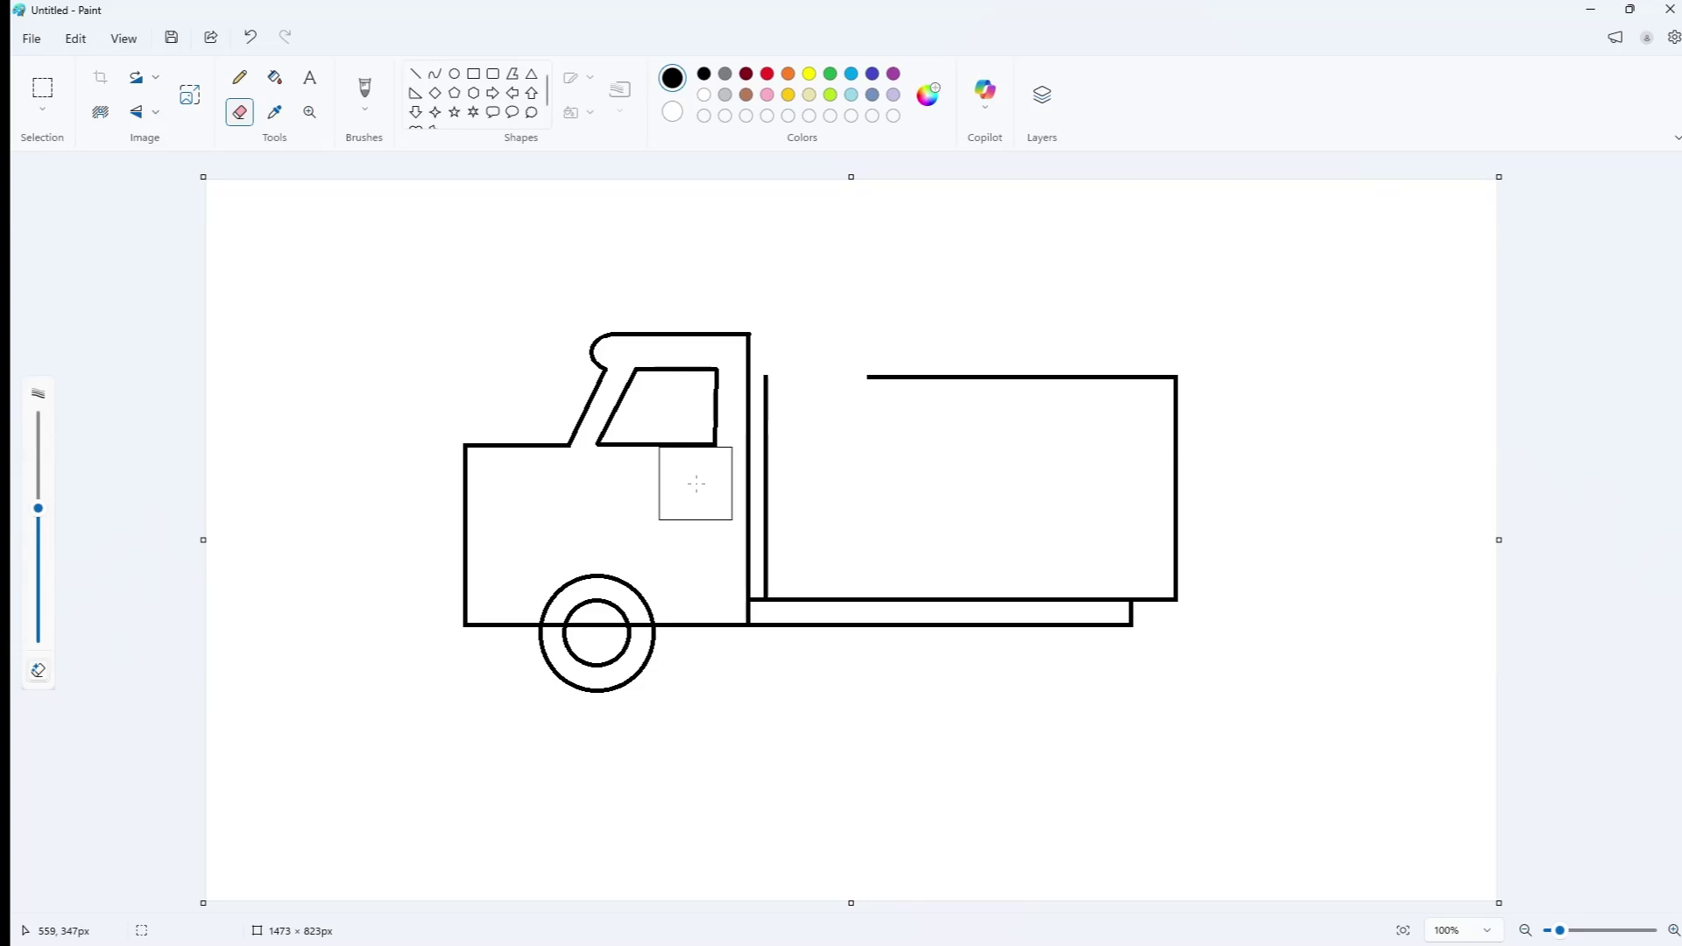
{"action": "left_click", "coordinate": [274, 77]}
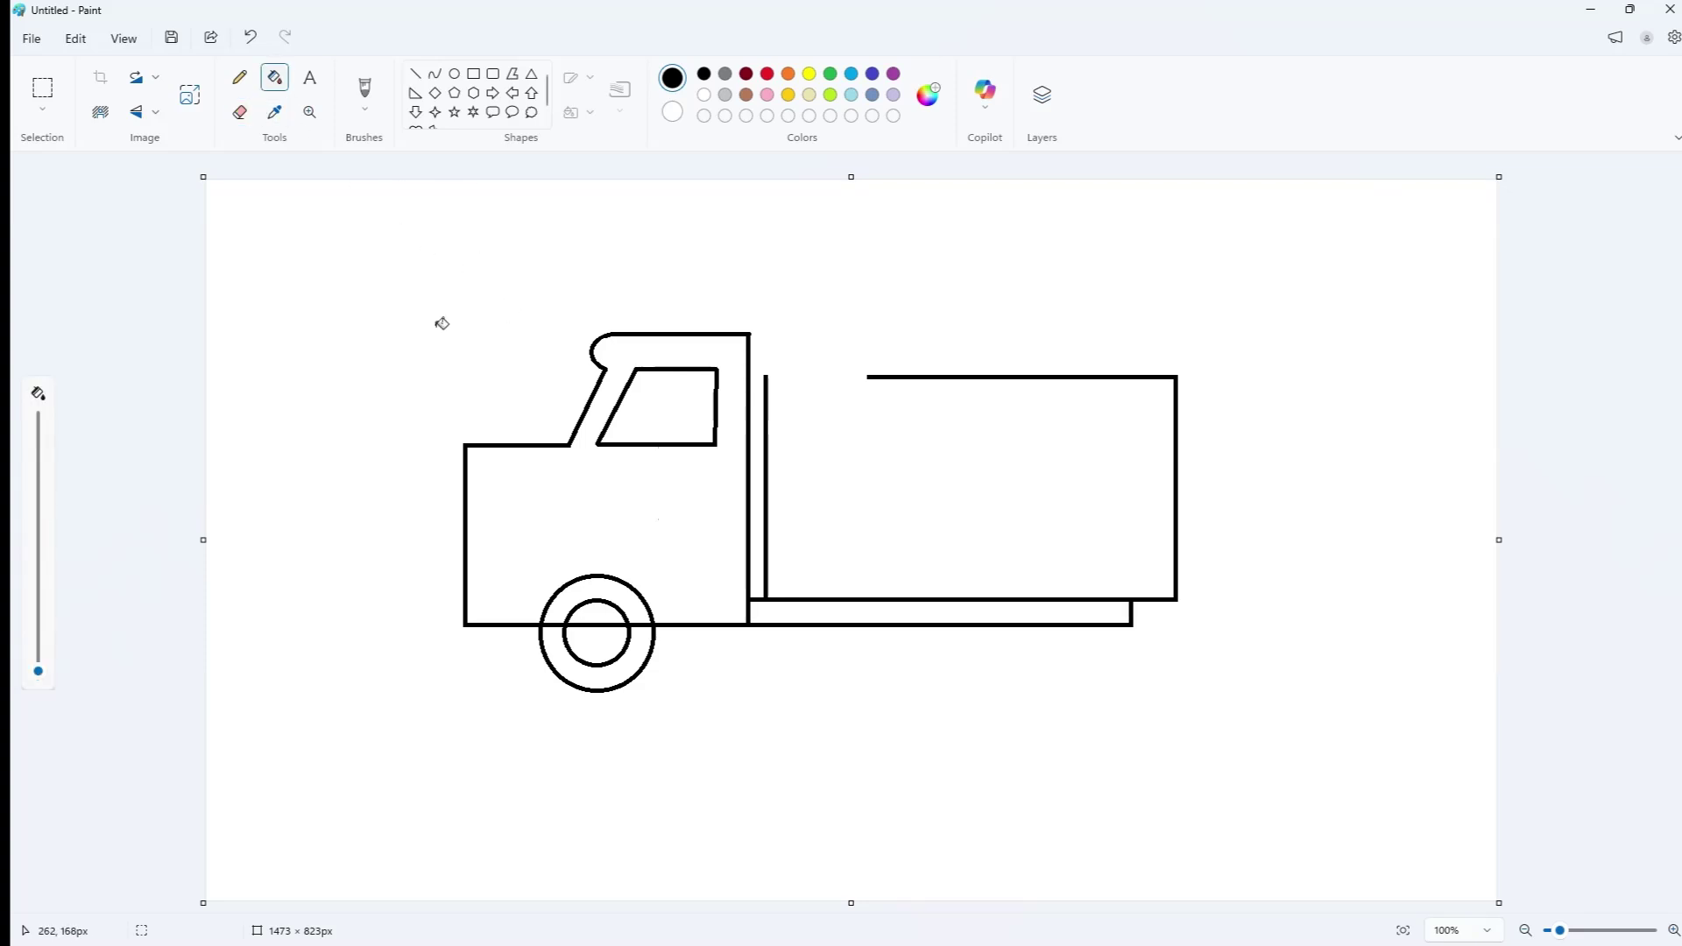
- Extend the bed's front edge with straight lines into a canopy over the cab, sloping back down to the bed's top edge
{"action": "left_click", "coordinate": [415, 73]}
{"action": "left_click_drag", "start_coordinate": [765, 378], "coordinate": [754, 311]}
{"action": "key", "text": "ctrl+z"}
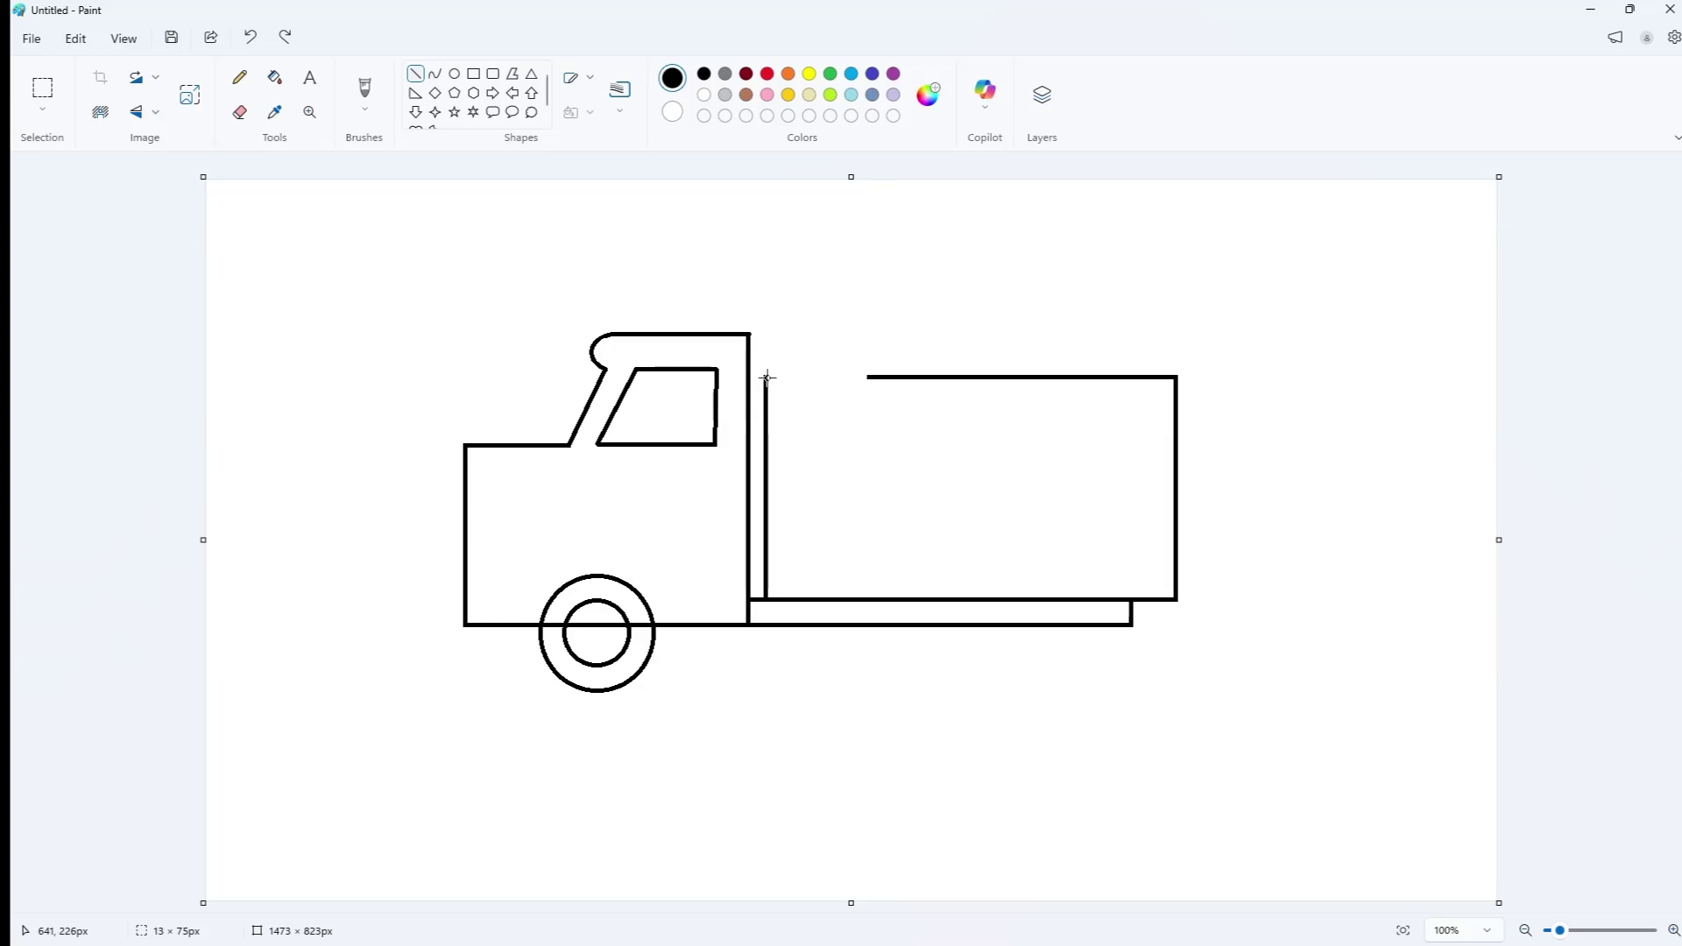
{"action": "mouse_move", "coordinate": [766, 377]}
{"action": "left_mouse_down"}
{"action": "mouse_move", "coordinate": [765, 306]}
{"action": "mouse_move", "coordinate": [671, 309]}
{"action": "mouse_move", "coordinate": [696, 307]}
{"action": "mouse_move", "coordinate": [697, 271]}
{"action": "mouse_move", "coordinate": [805, 274]}
{"action": "left_mouse_up"}
{"action": "left_click", "coordinate": [712, 285]}
{"action": "left_click", "coordinate": [695, 273]}
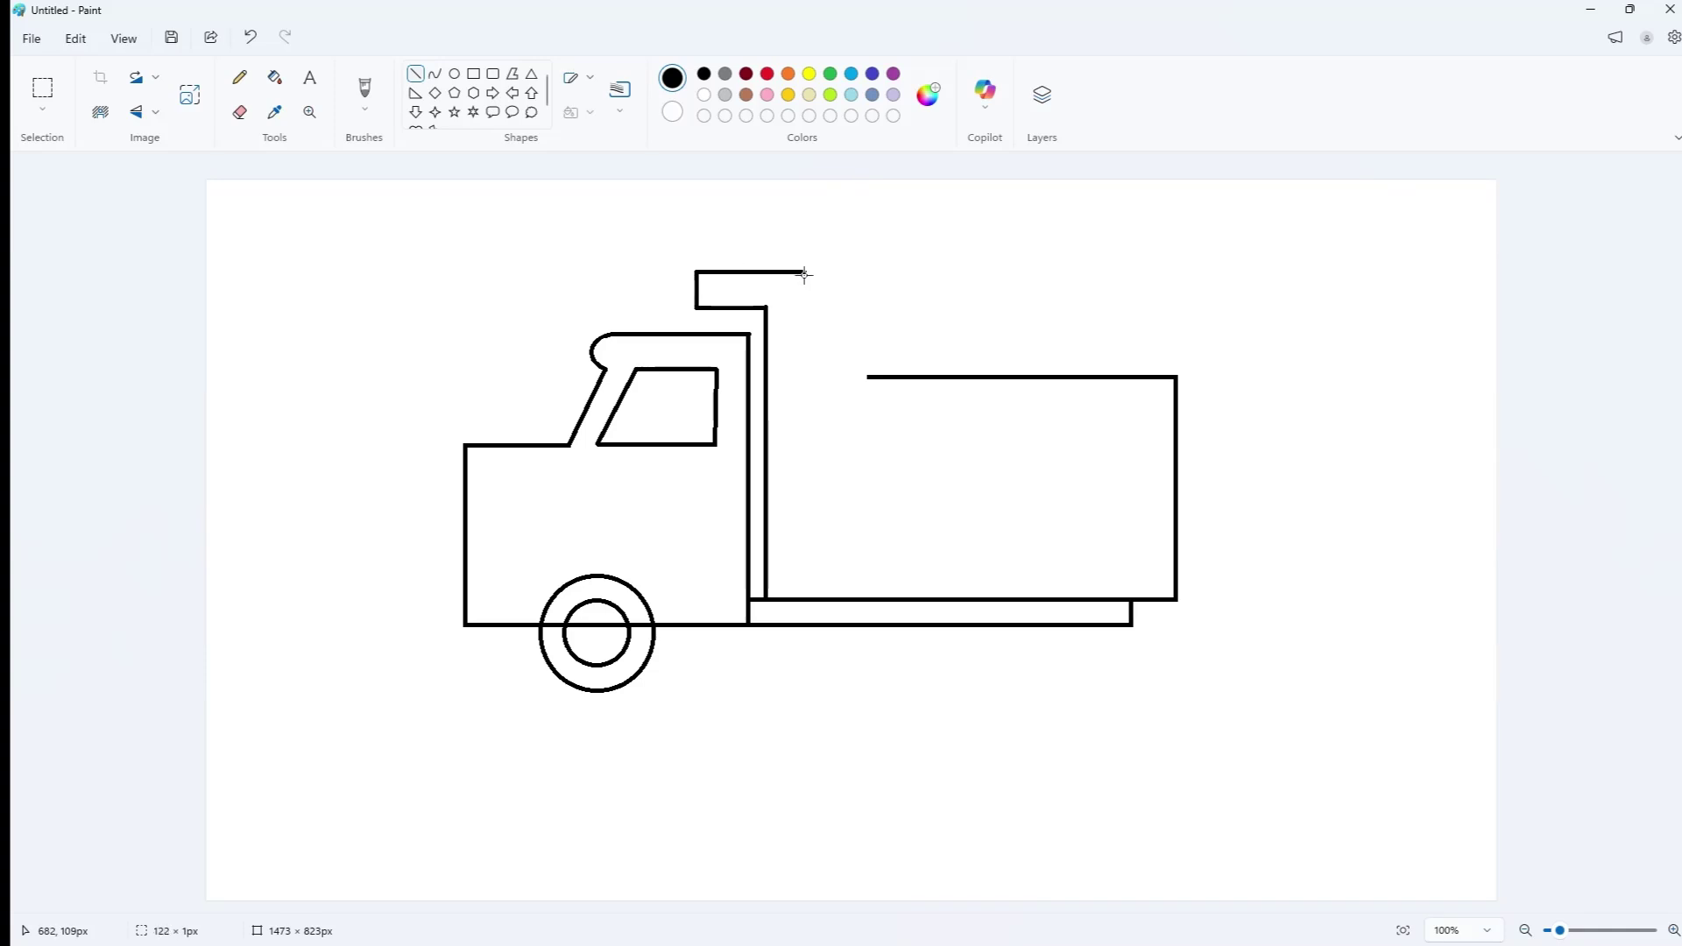
{"action": "left_click", "coordinate": [807, 272]}
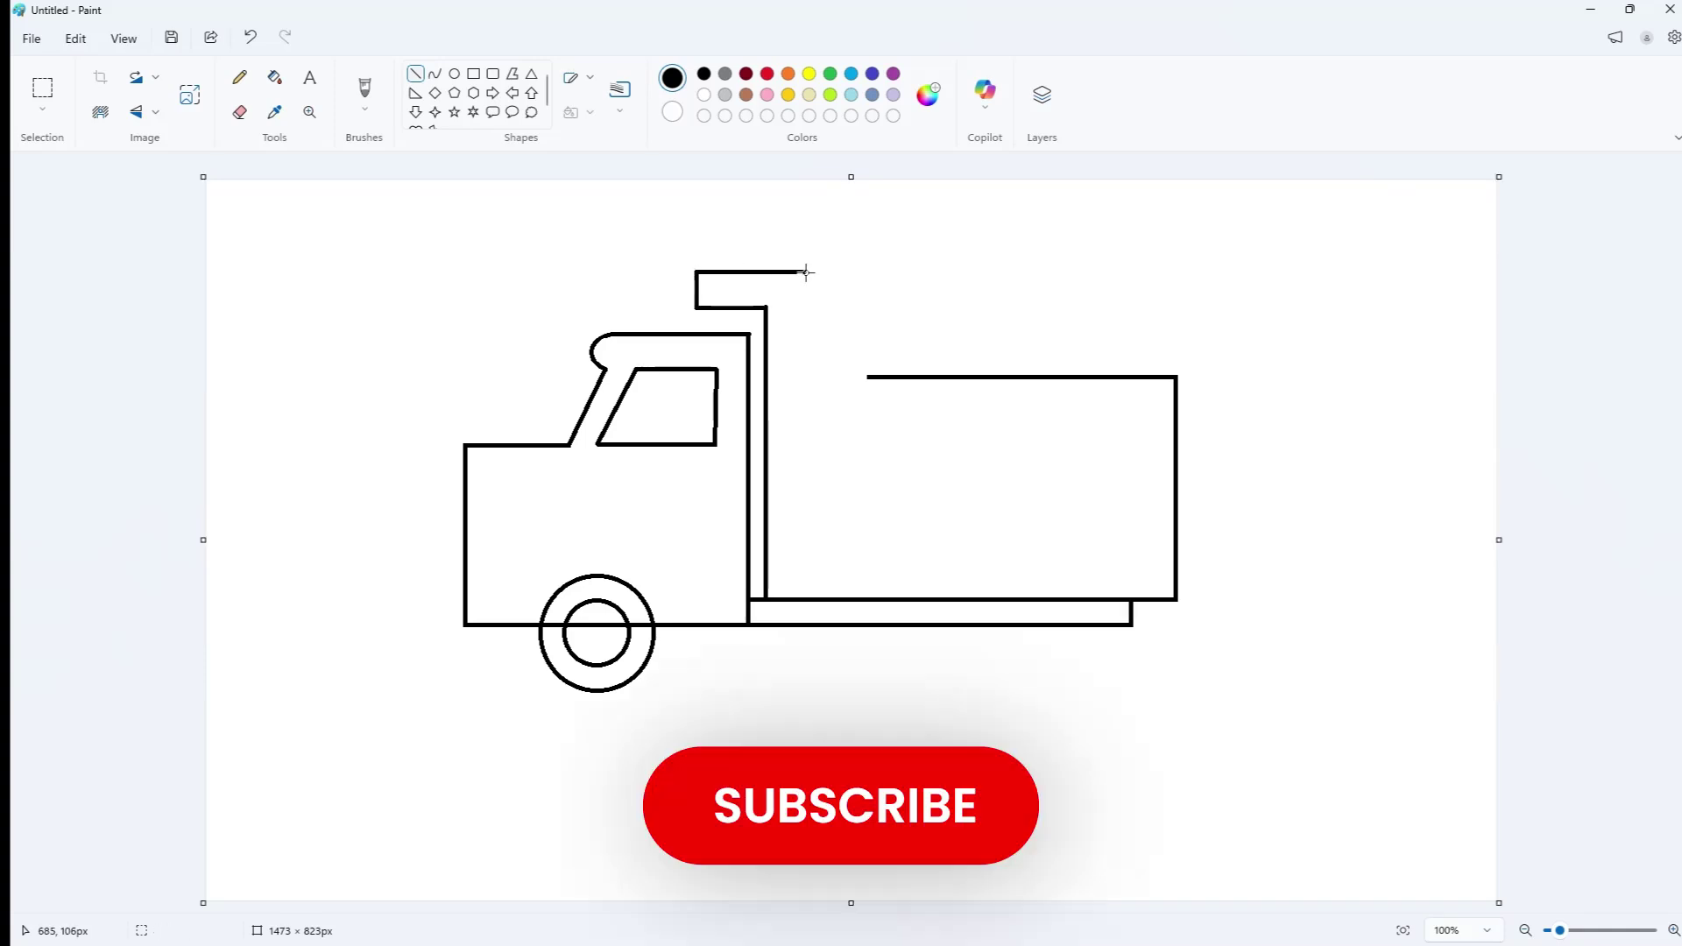
{"action": "left_click_drag", "start_coordinate": [804, 272], "coordinate": [868, 378]}
{"action": "left_click", "coordinate": [868, 379]}
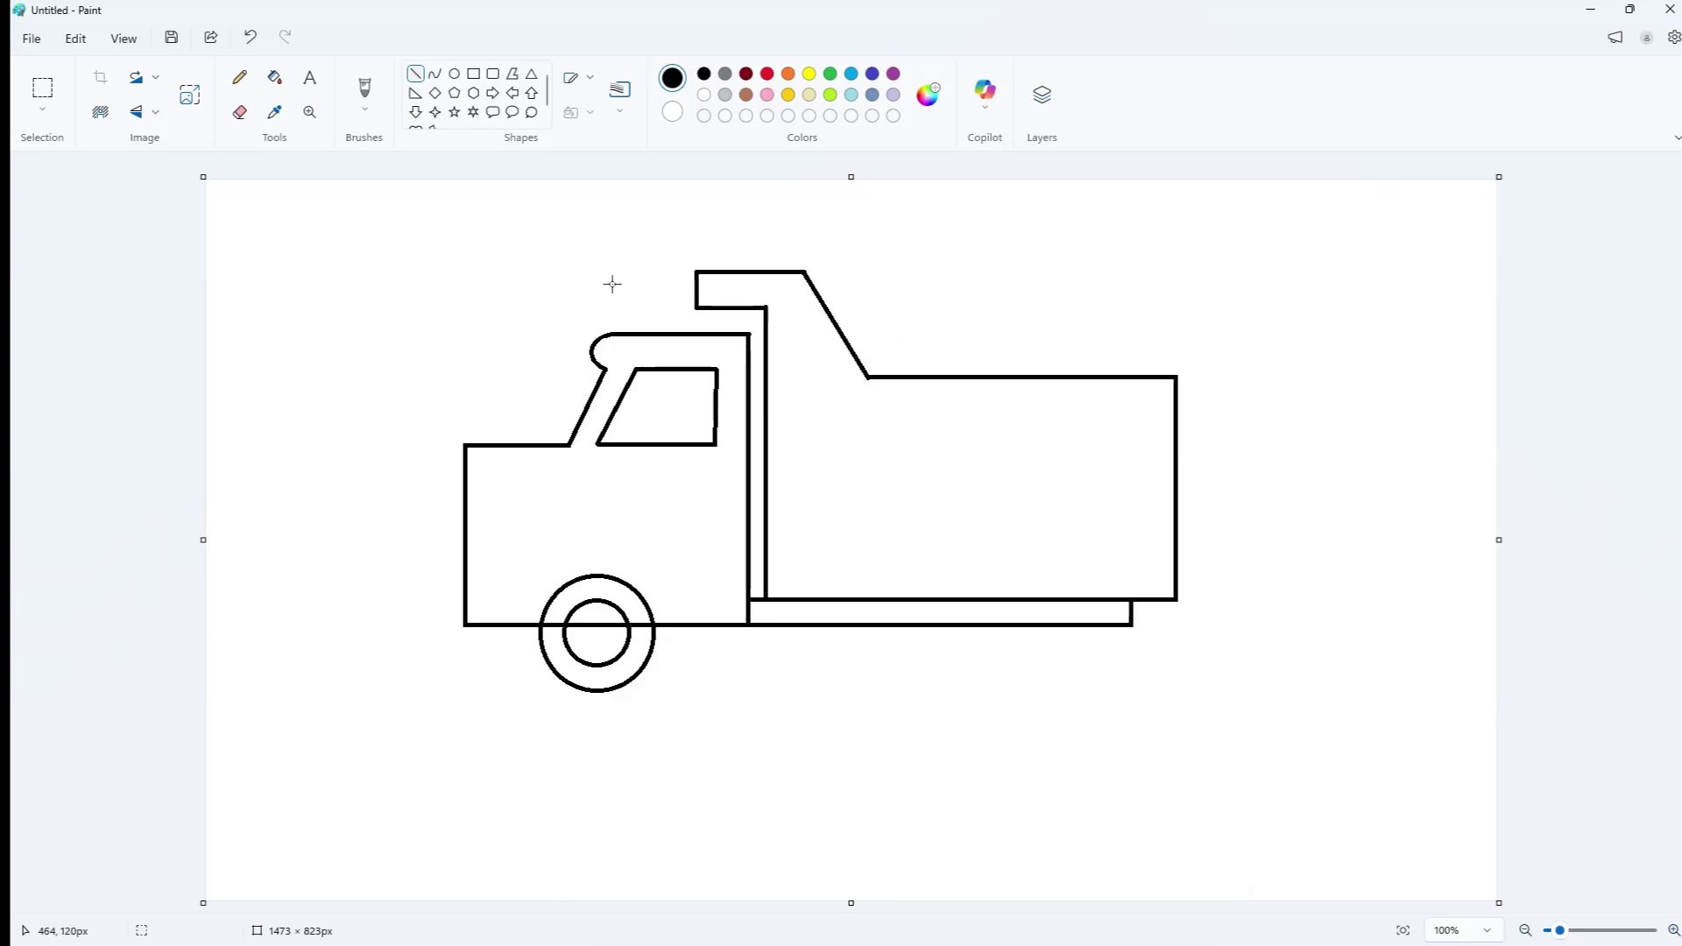
- Draw a cloud thought-bubble shape, place it over the bed's top edge behind the canopy slope, and enlarge it to about 393 × 246 px
{"action": "scroll", "coordinate": [459, 99], "scroll_direction": "down", "scroll_amount": 1}
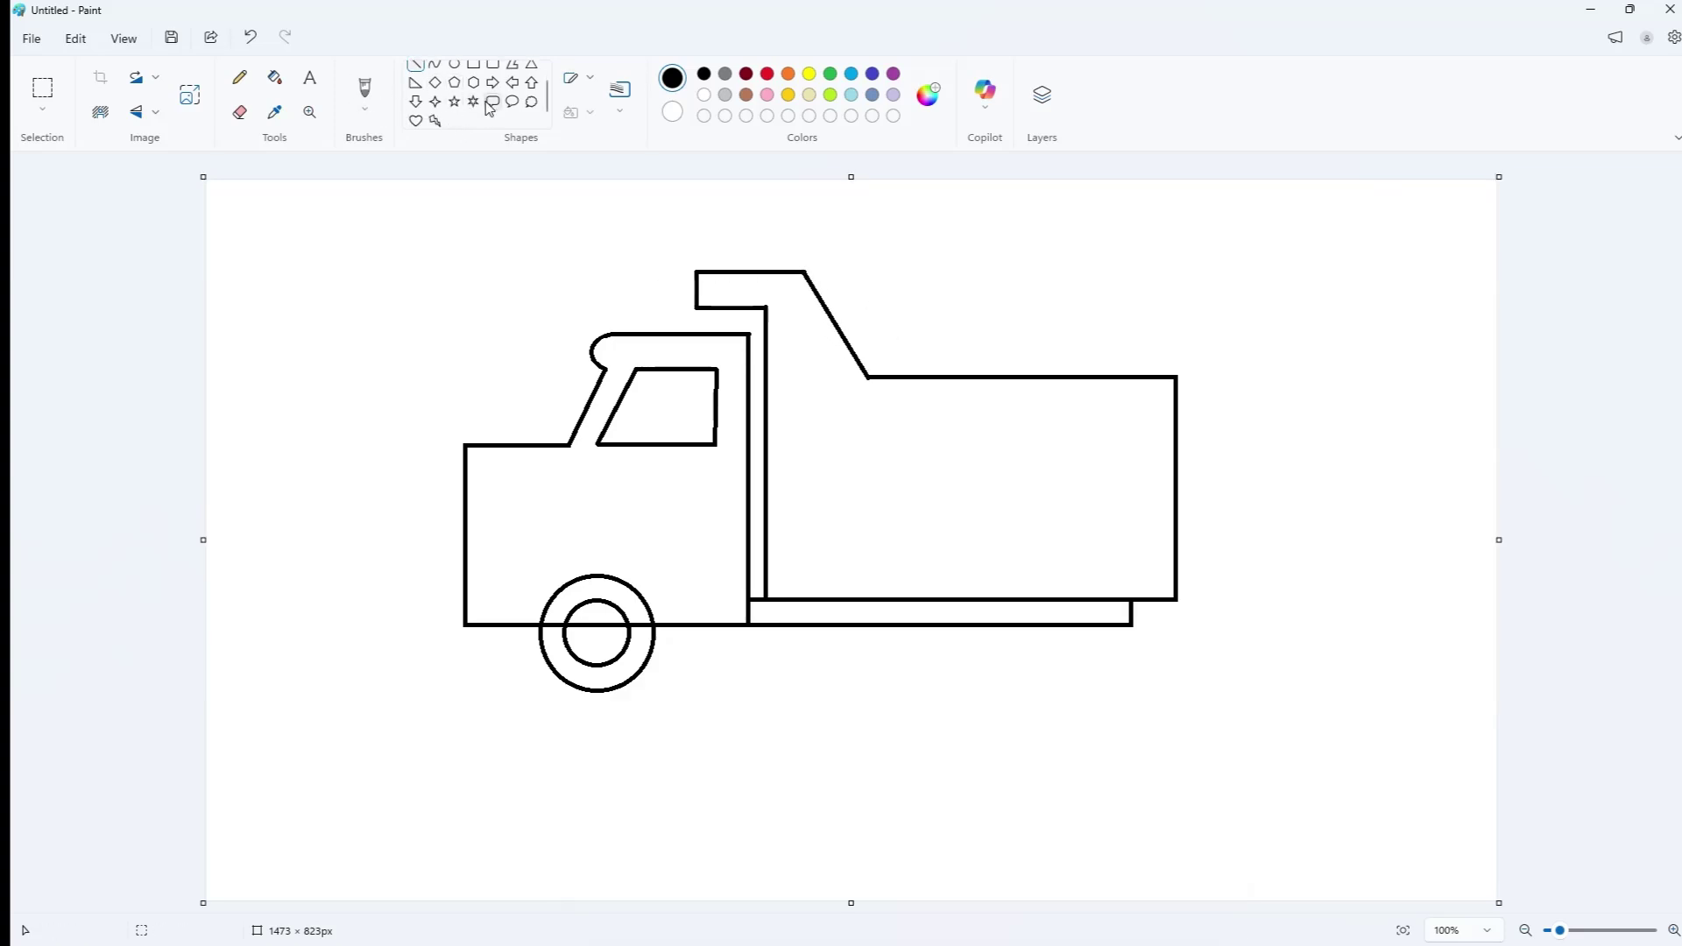
{"action": "left_click", "coordinate": [532, 102]}
{"action": "left_click_drag", "start_coordinate": [307, 263], "coordinate": [517, 441]}
{"action": "left_click_drag", "start_coordinate": [440, 349], "coordinate": [963, 373]}
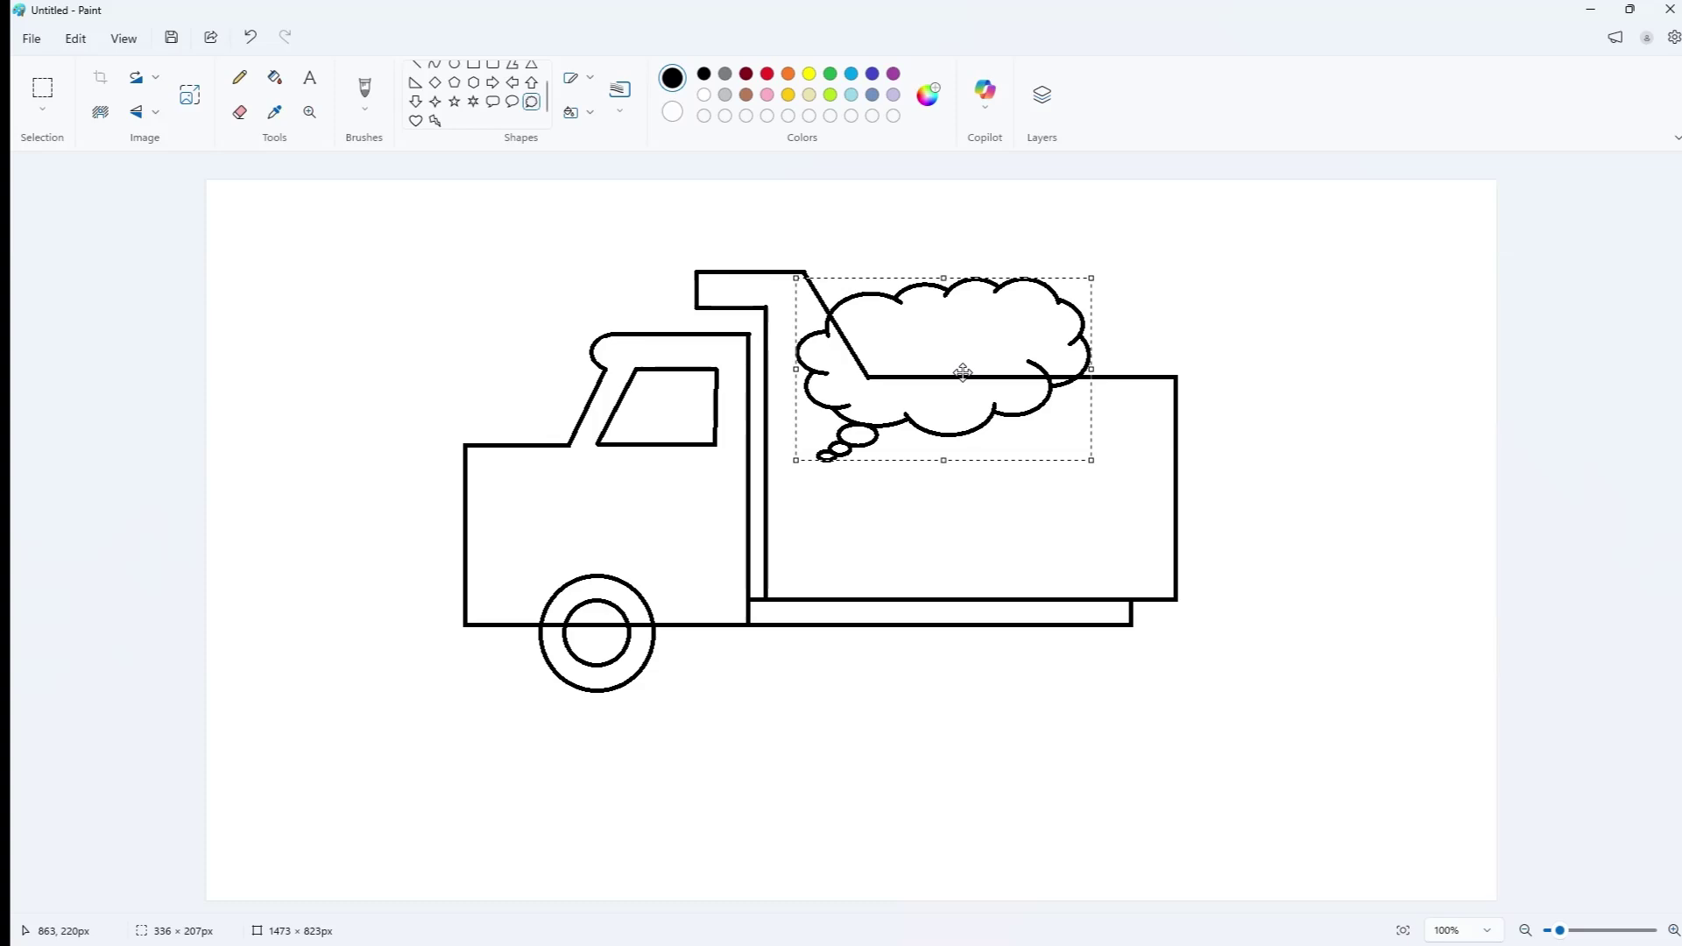
{"action": "left_click_drag", "start_coordinate": [1100, 471], "coordinate": [1144, 495]}
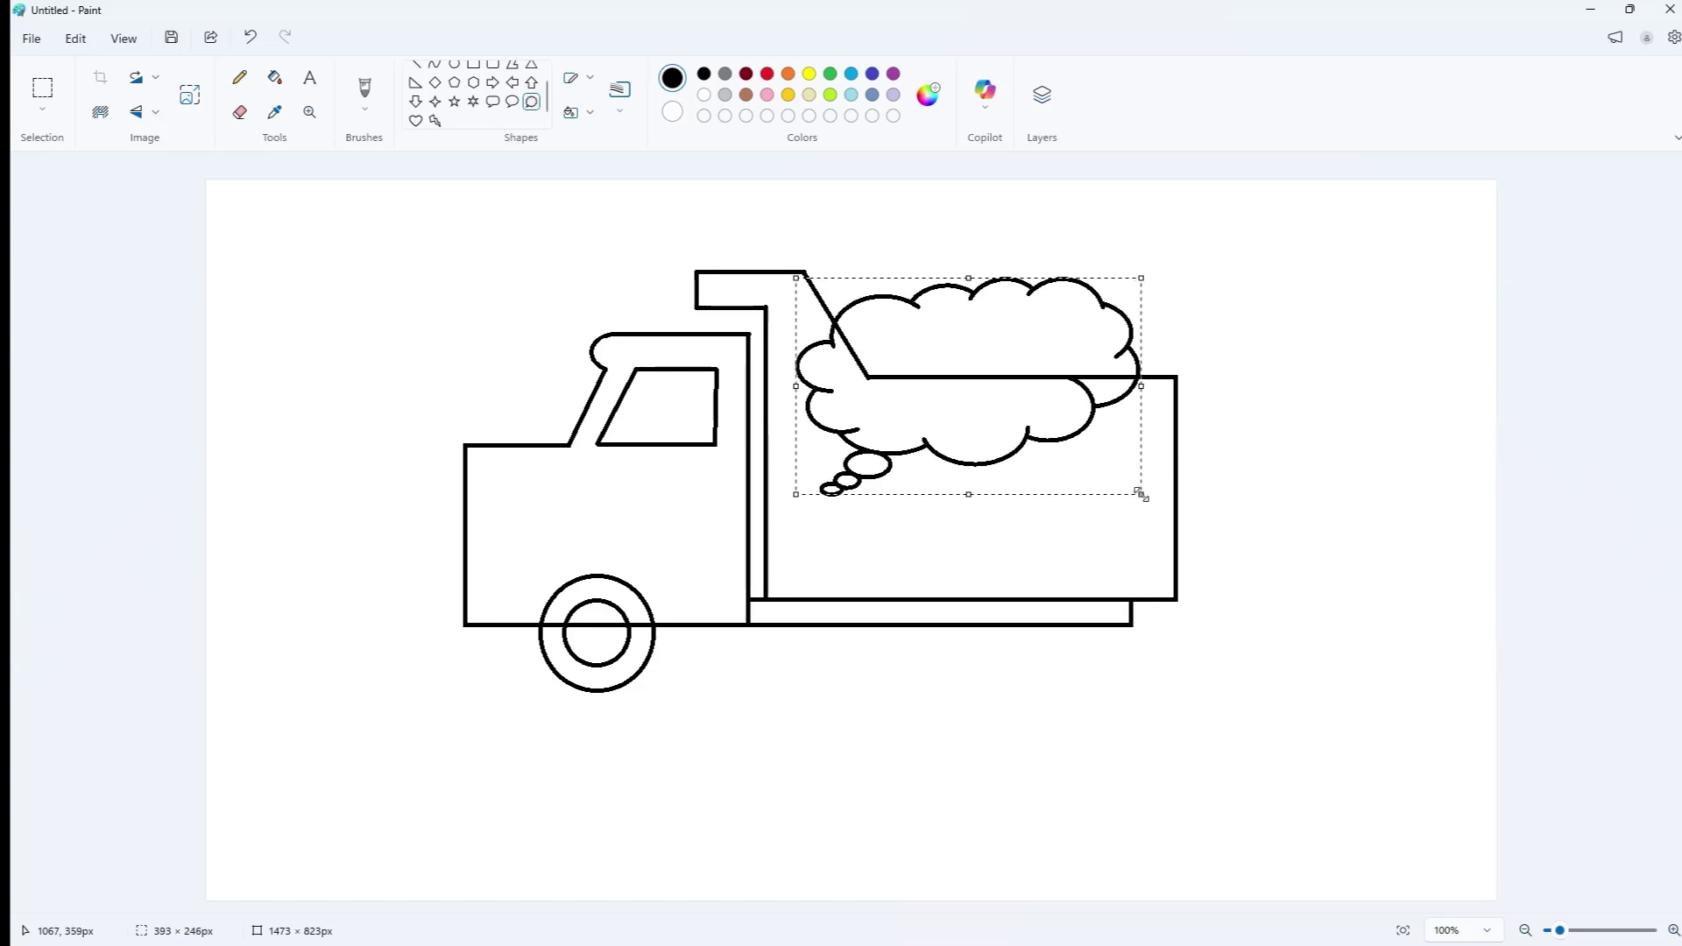
{"action": "left_click", "coordinate": [969, 259]}
- Erase the cloud's lower lobes and small bubbles inside the bed, keeping the bed's top edge and canopy slope intact
{"action": "left_click", "coordinate": [240, 112]}
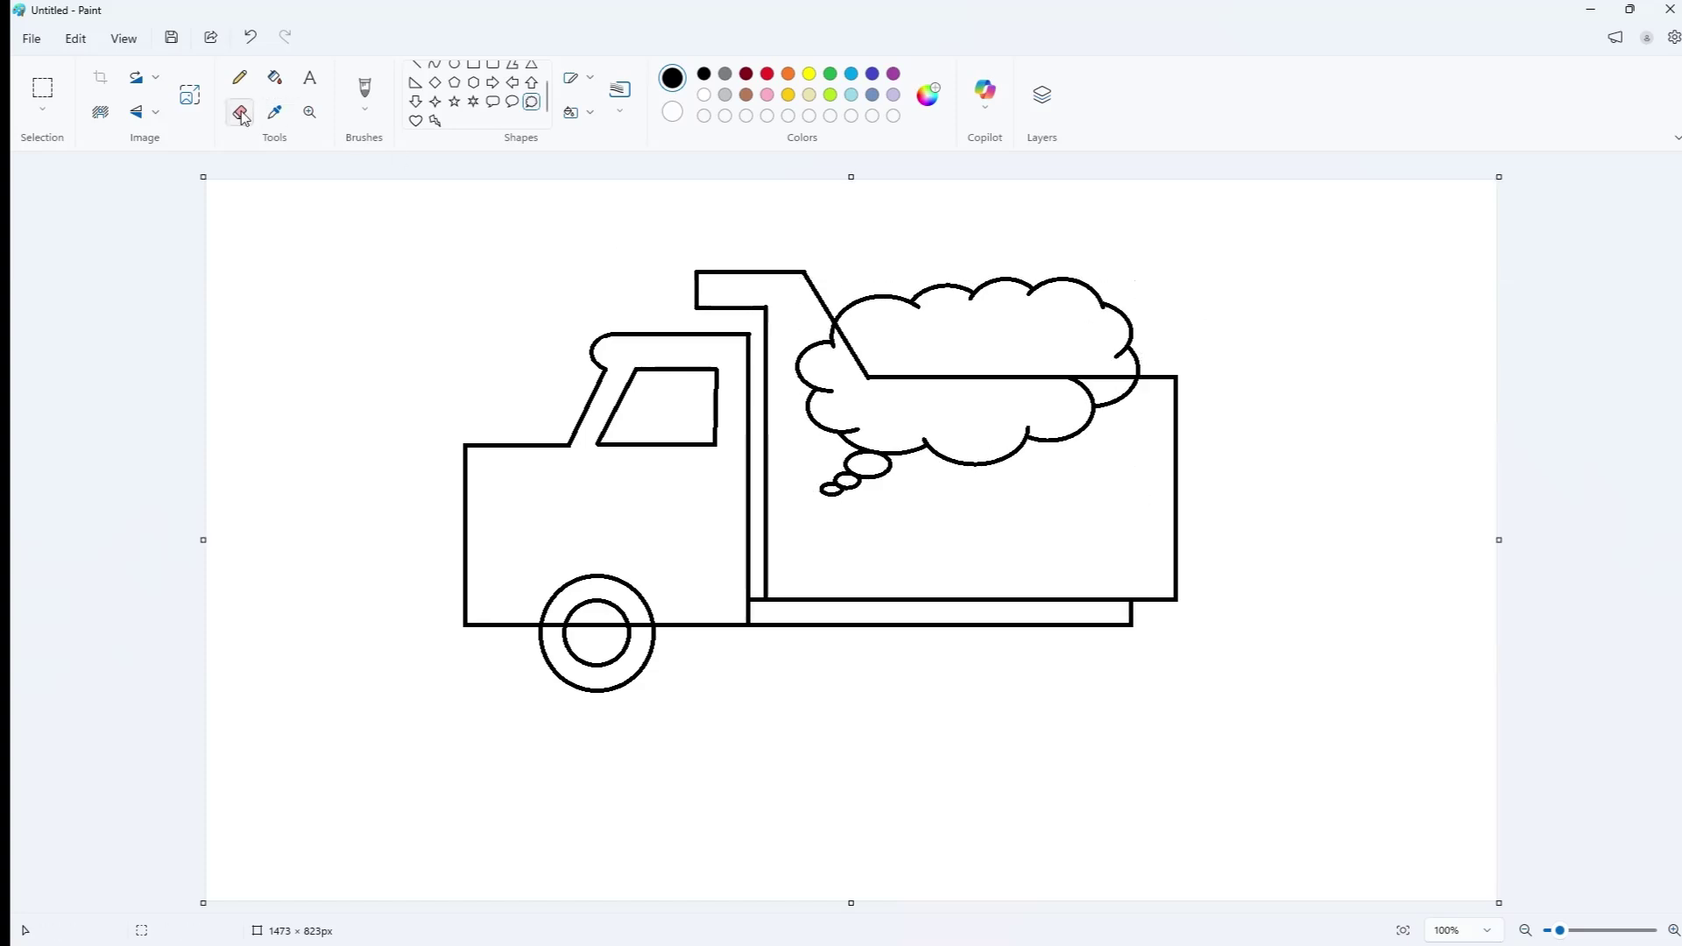
{"action": "left_click_drag", "start_coordinate": [867, 446], "coordinate": [1112, 417]}
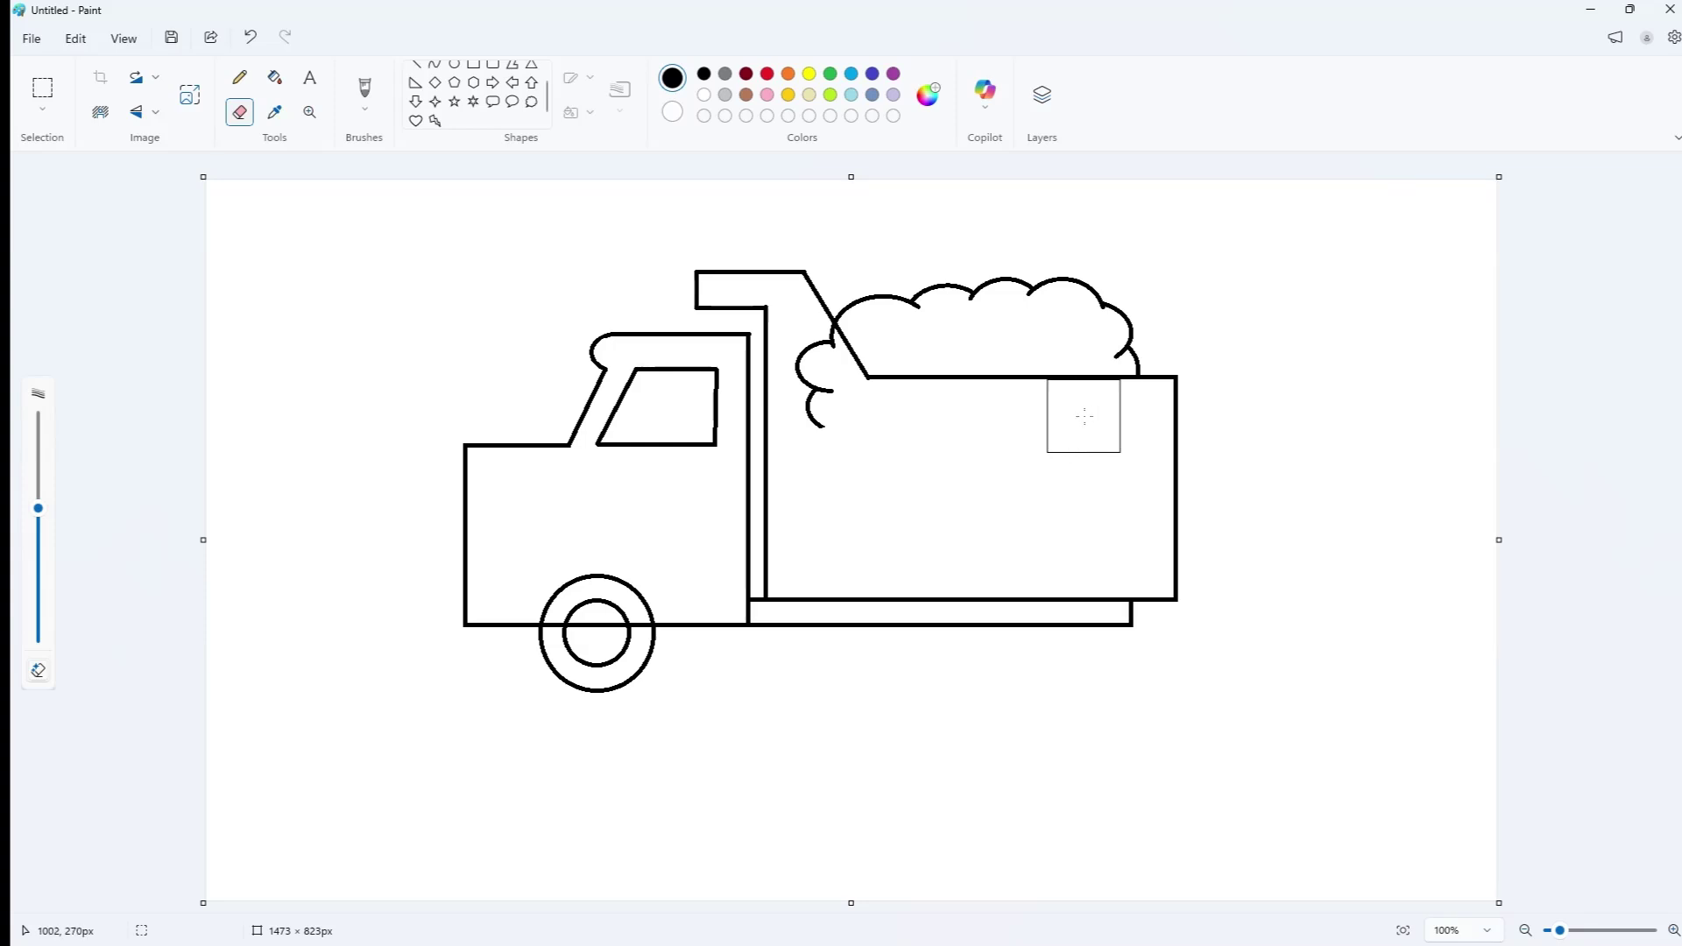
{"action": "mouse_move", "coordinate": [1084, 416]}
{"action": "left_mouse_down"}
{"action": "mouse_move", "coordinate": [891, 426]}
{"action": "mouse_move", "coordinate": [805, 417]}
{"action": "mouse_move", "coordinate": [804, 374]}
{"action": "left_mouse_up"}
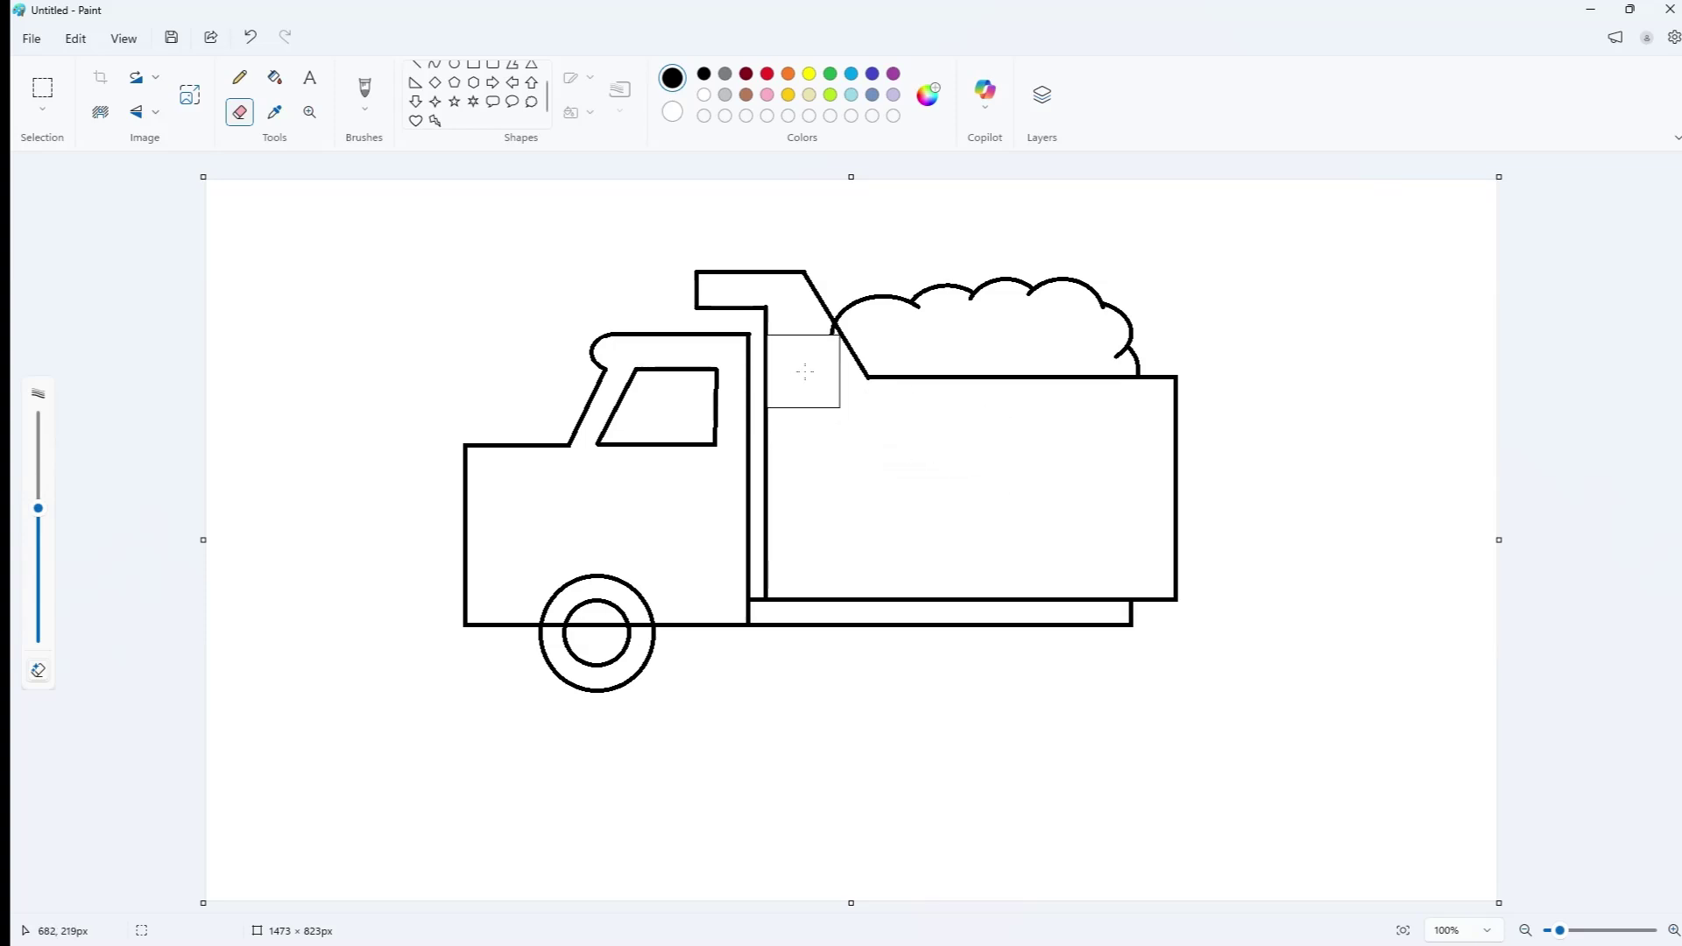
- Shrink the eraser and remove the leftover piece of cloud outline in front of the canopy's slope
{"action": "key", "text": "ctrl+minus"}
{"action": "key", "text": "ctrl+minus"}
{"action": "key", "text": "ctrl+minus"}
{"action": "key", "text": "ctrl+minus"}
{"action": "key", "text": "ctrl+minus"}
{"action": "key", "text": "ctrl+minus"}
{"action": "key", "text": "ctrl+minus"}
{"action": "key", "text": "ctrl+minus"}
{"action": "key", "text": "ctrl+minus"}
{"action": "key", "text": "ctrl+minus"}
{"action": "key", "text": "ctrl+minus"}
{"action": "key", "text": "ctrl+minus"}
{"action": "key", "text": "ctrl+minus"}
{"action": "key", "text": "ctrl+minus"}
{"action": "key", "text": "ctrl+minus"}
{"action": "key", "text": "ctrl+minus"}
{"action": "key", "text": "ctrl+minus"}
{"action": "key", "text": "ctrl+minus"}
{"action": "key", "text": "ctrl+minus"}
{"action": "key", "text": "ctrl+minus"}
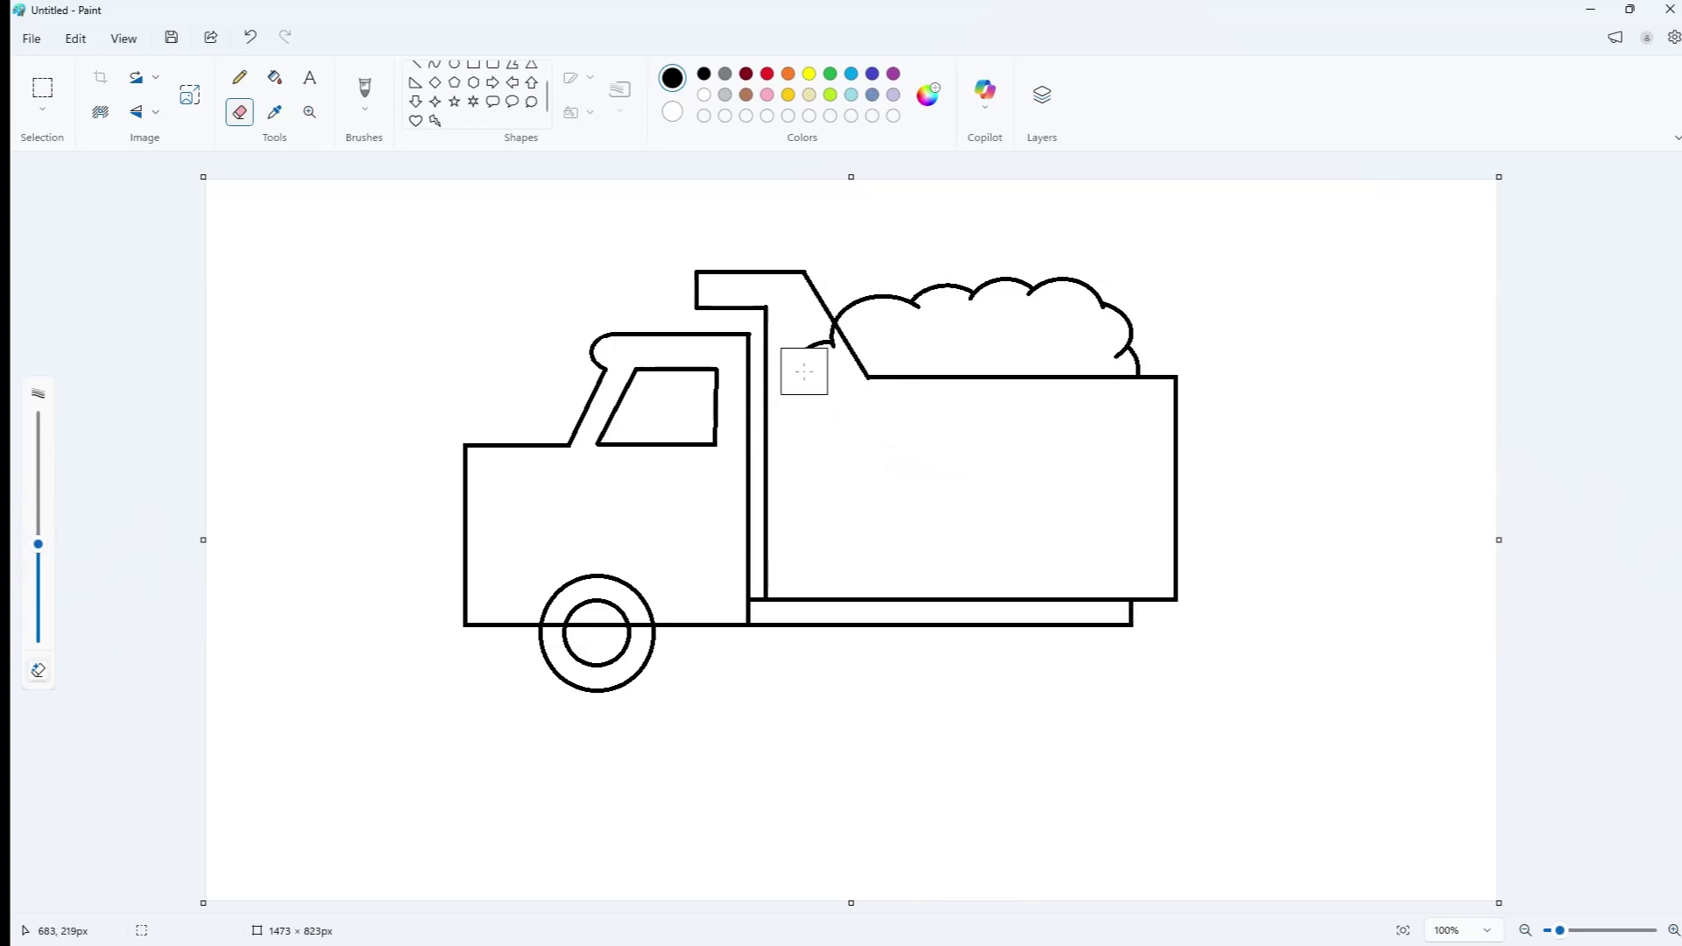
{"action": "left_click_drag", "start_coordinate": [805, 372], "coordinate": [807, 348]}
- Copy the front wheel and place the duplicate at the same height under the rear of the bed
{"action": "left_click", "coordinate": [42, 88]}
{"action": "left_click_drag", "start_coordinate": [519, 559], "coordinate": [674, 711]}
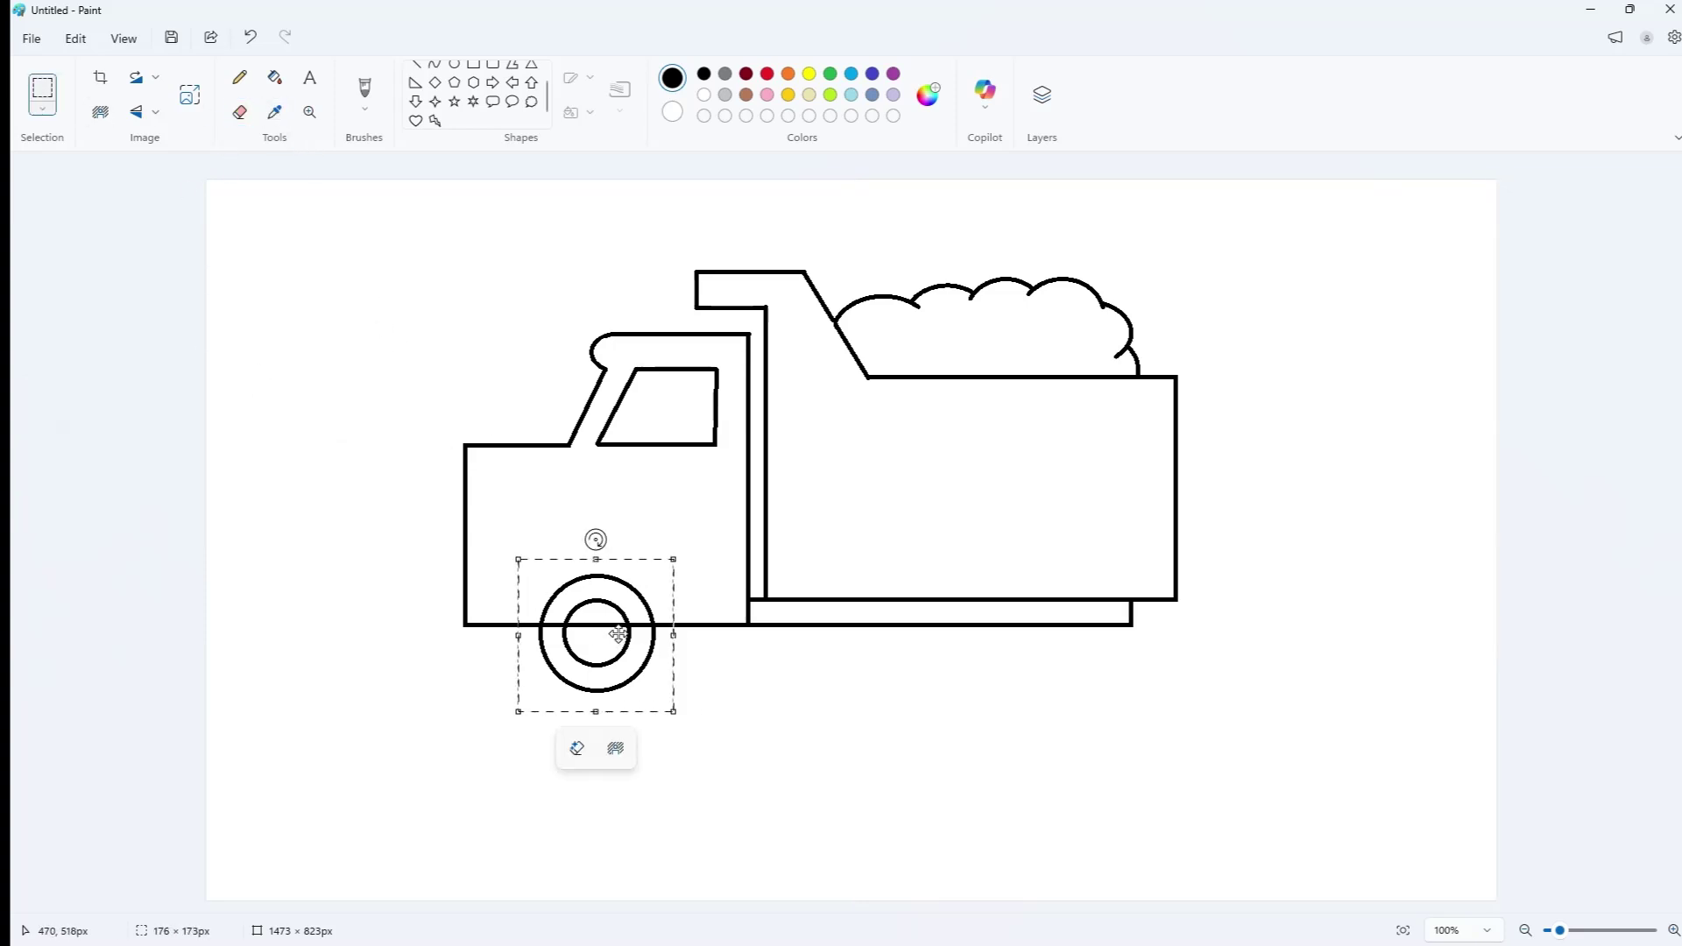
{"action": "right_click", "coordinate": [619, 635]}
{"action": "left_click", "coordinate": [684, 381]}
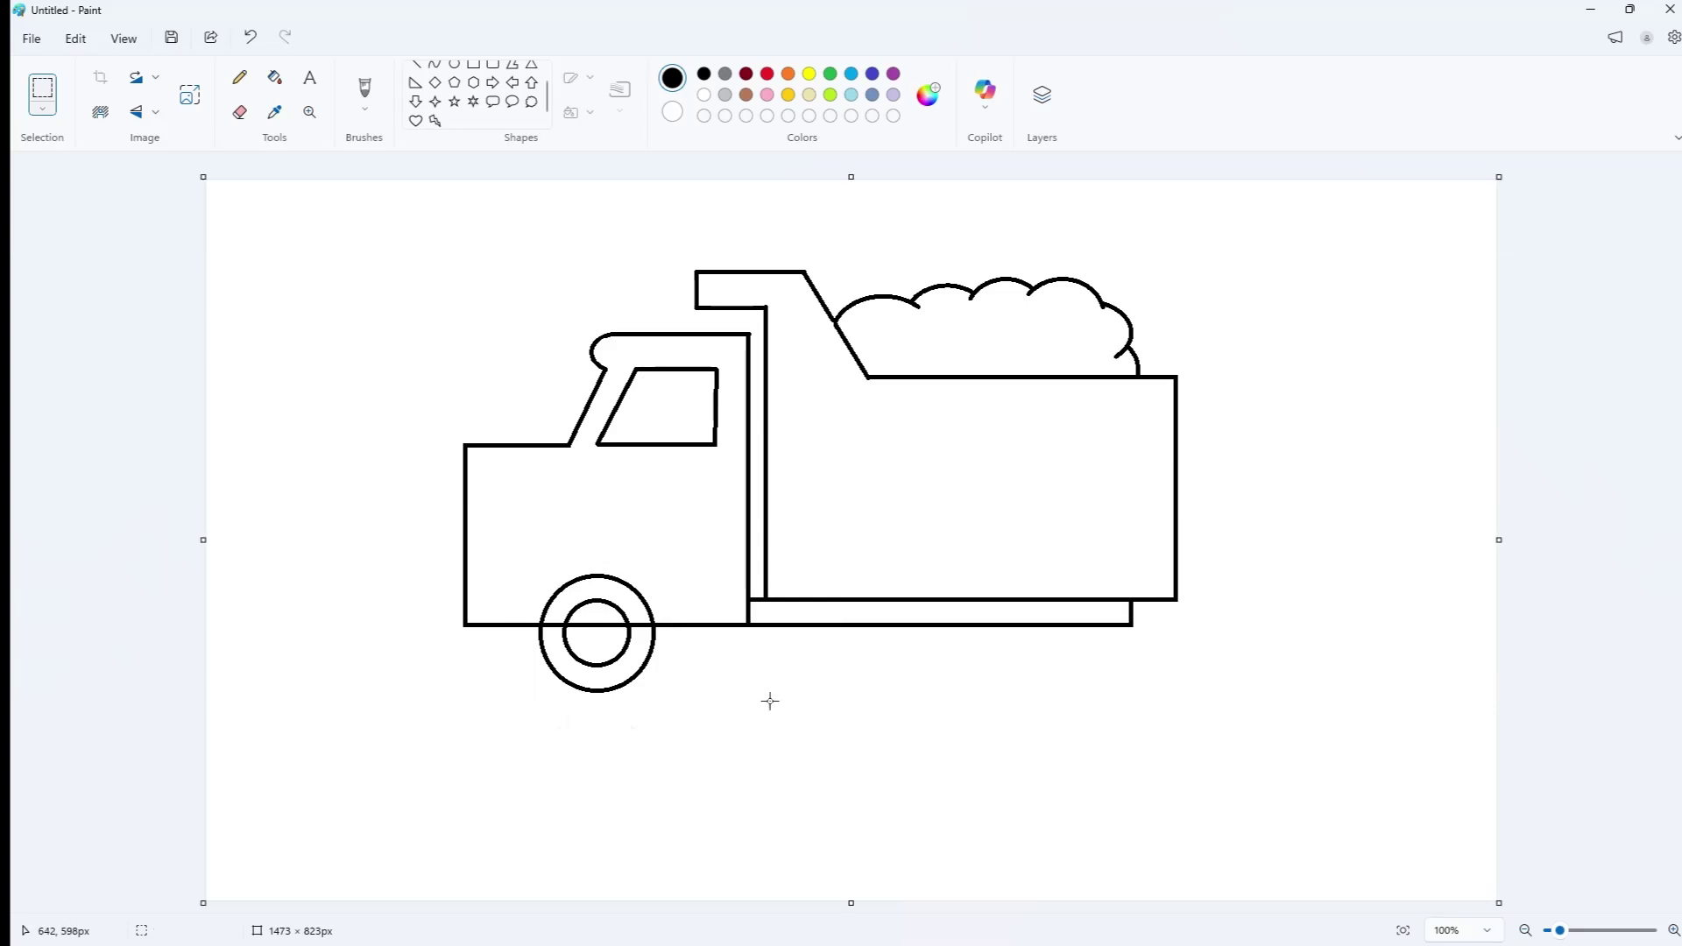
{"action": "right_click", "coordinate": [789, 245]}
{"action": "left_click", "coordinate": [844, 319]}
{"action": "left_click_drag", "start_coordinate": [307, 255], "coordinate": [1068, 633]}
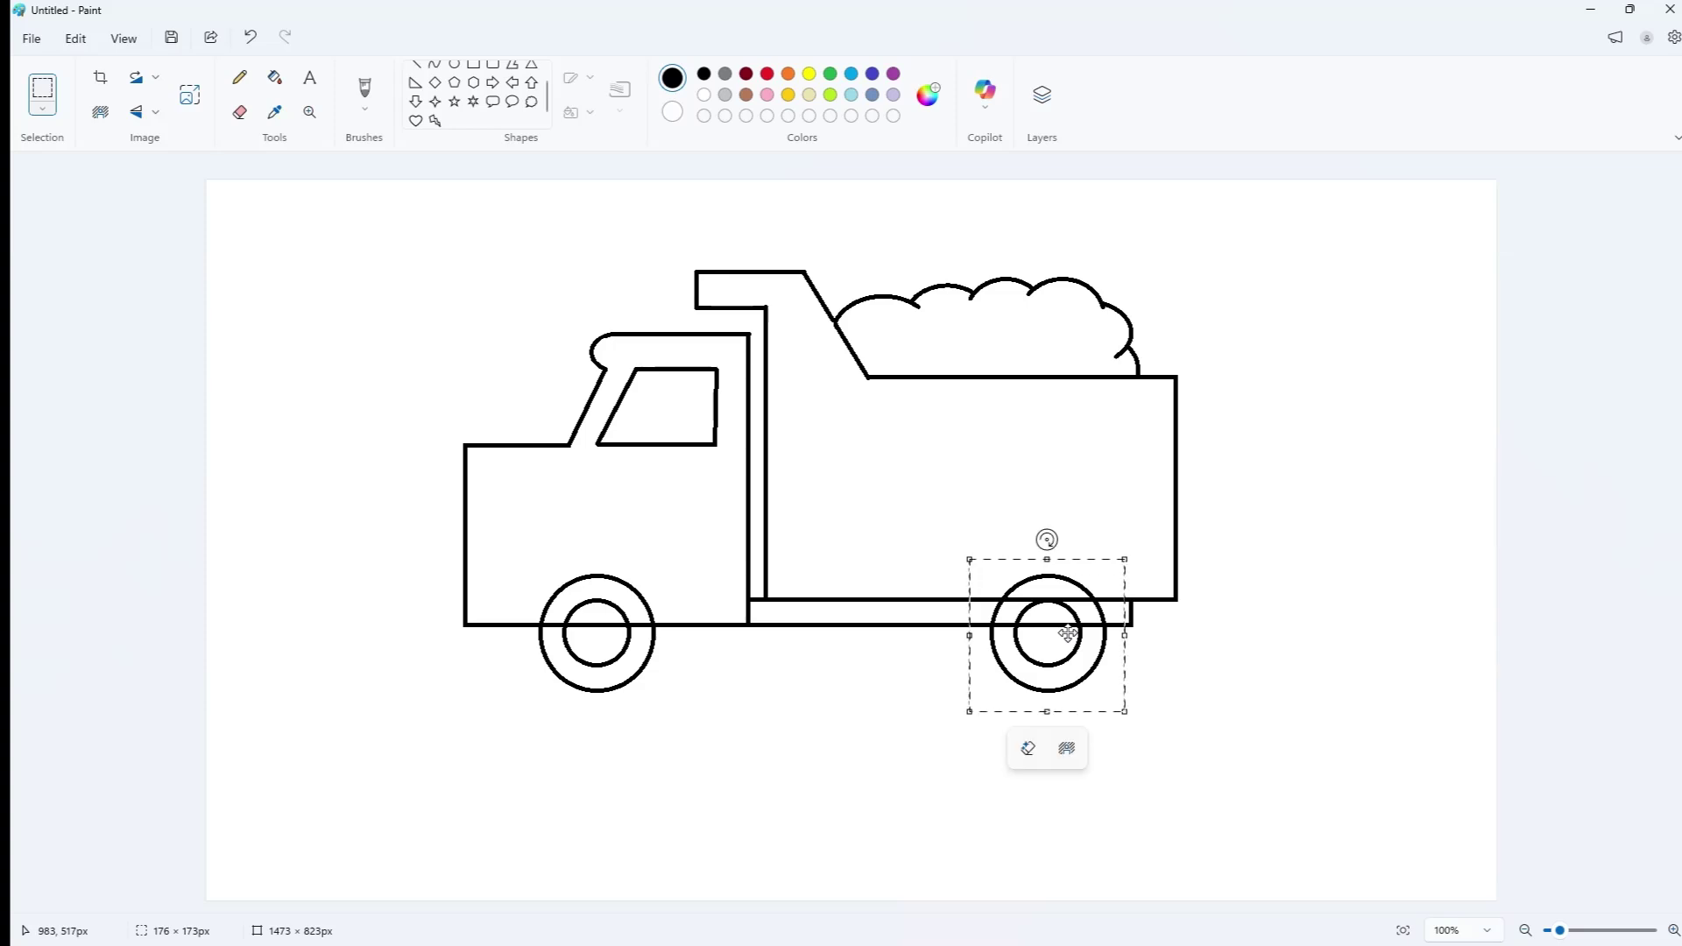
{"action": "left_click", "coordinate": [1329, 657]}
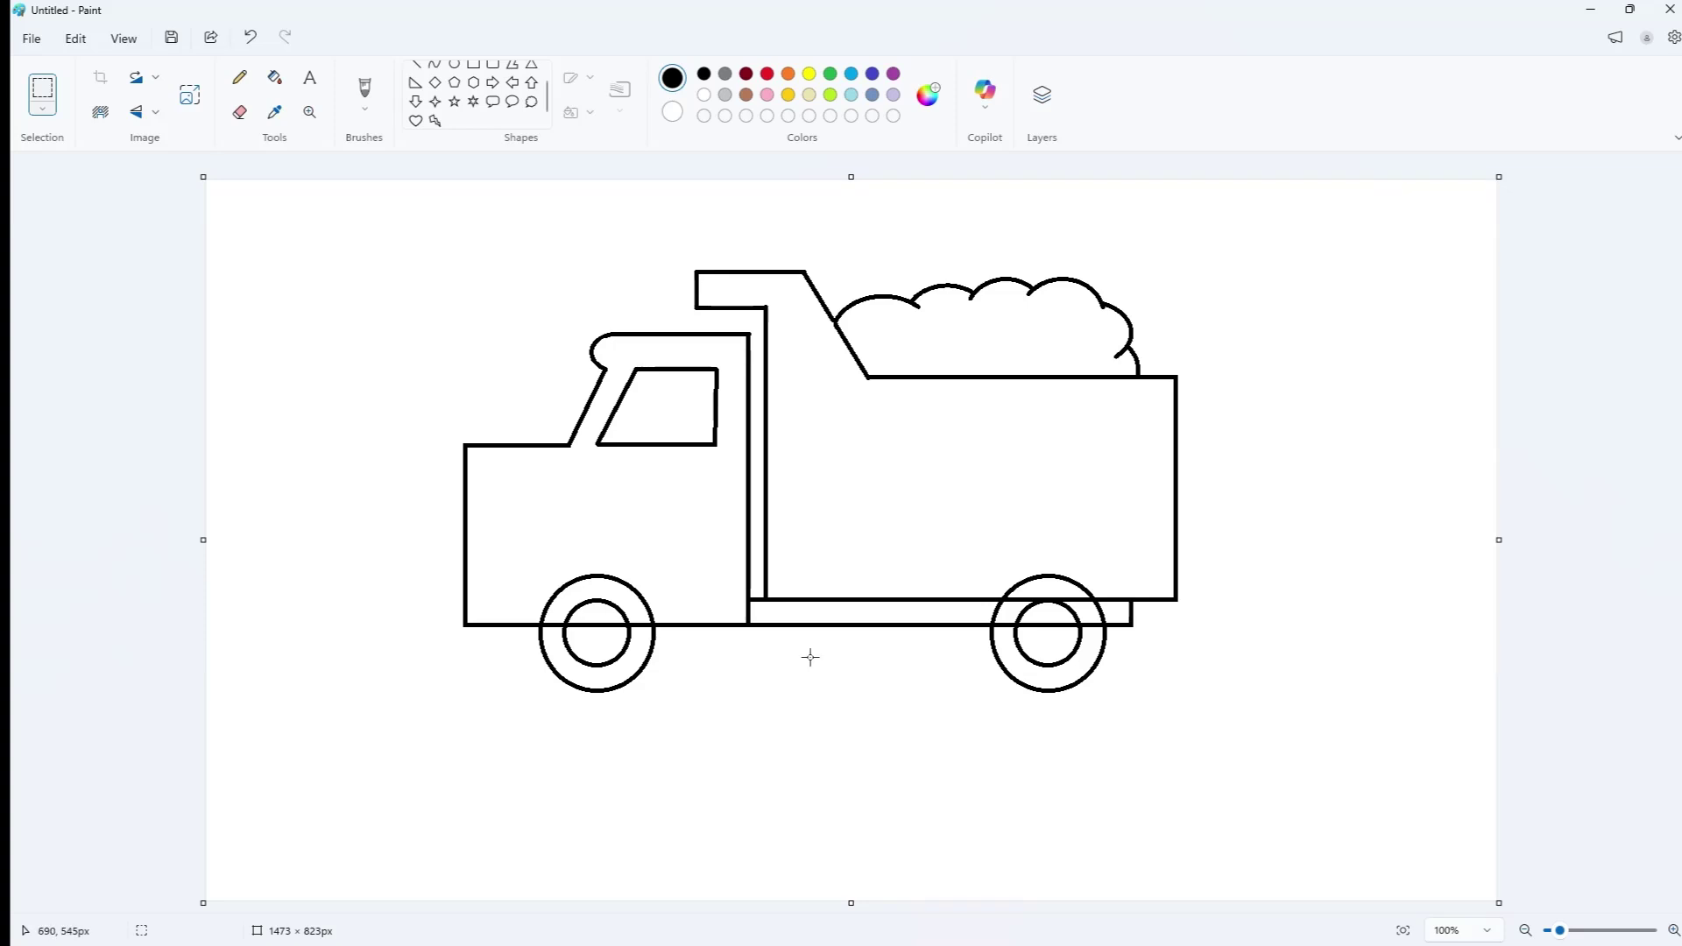
- Draw a headlight rectangle about 23 × 38 px on the cab's front edge and a larger bumper rectangle overlapping its lower front corner
{"action": "scroll", "coordinate": [425, 91], "scroll_direction": "up", "scroll_amount": 1}
{"action": "left_click", "coordinate": [473, 79]}
{"action": "mouse_move", "coordinate": [330, 394]}
{"action": "left_mouse_down"}
{"action": "mouse_move", "coordinate": [365, 447]}
{"action": "mouse_move", "coordinate": [368, 427]}
{"action": "left_mouse_up"}
{"action": "mouse_move", "coordinate": [348, 393]}
{"action": "left_mouse_down"}
{"action": "mouse_move", "coordinate": [390, 443]}
{"action": "mouse_move", "coordinate": [366, 388]}
{"action": "mouse_move", "coordinate": [442, 524]}
{"action": "left_mouse_up"}
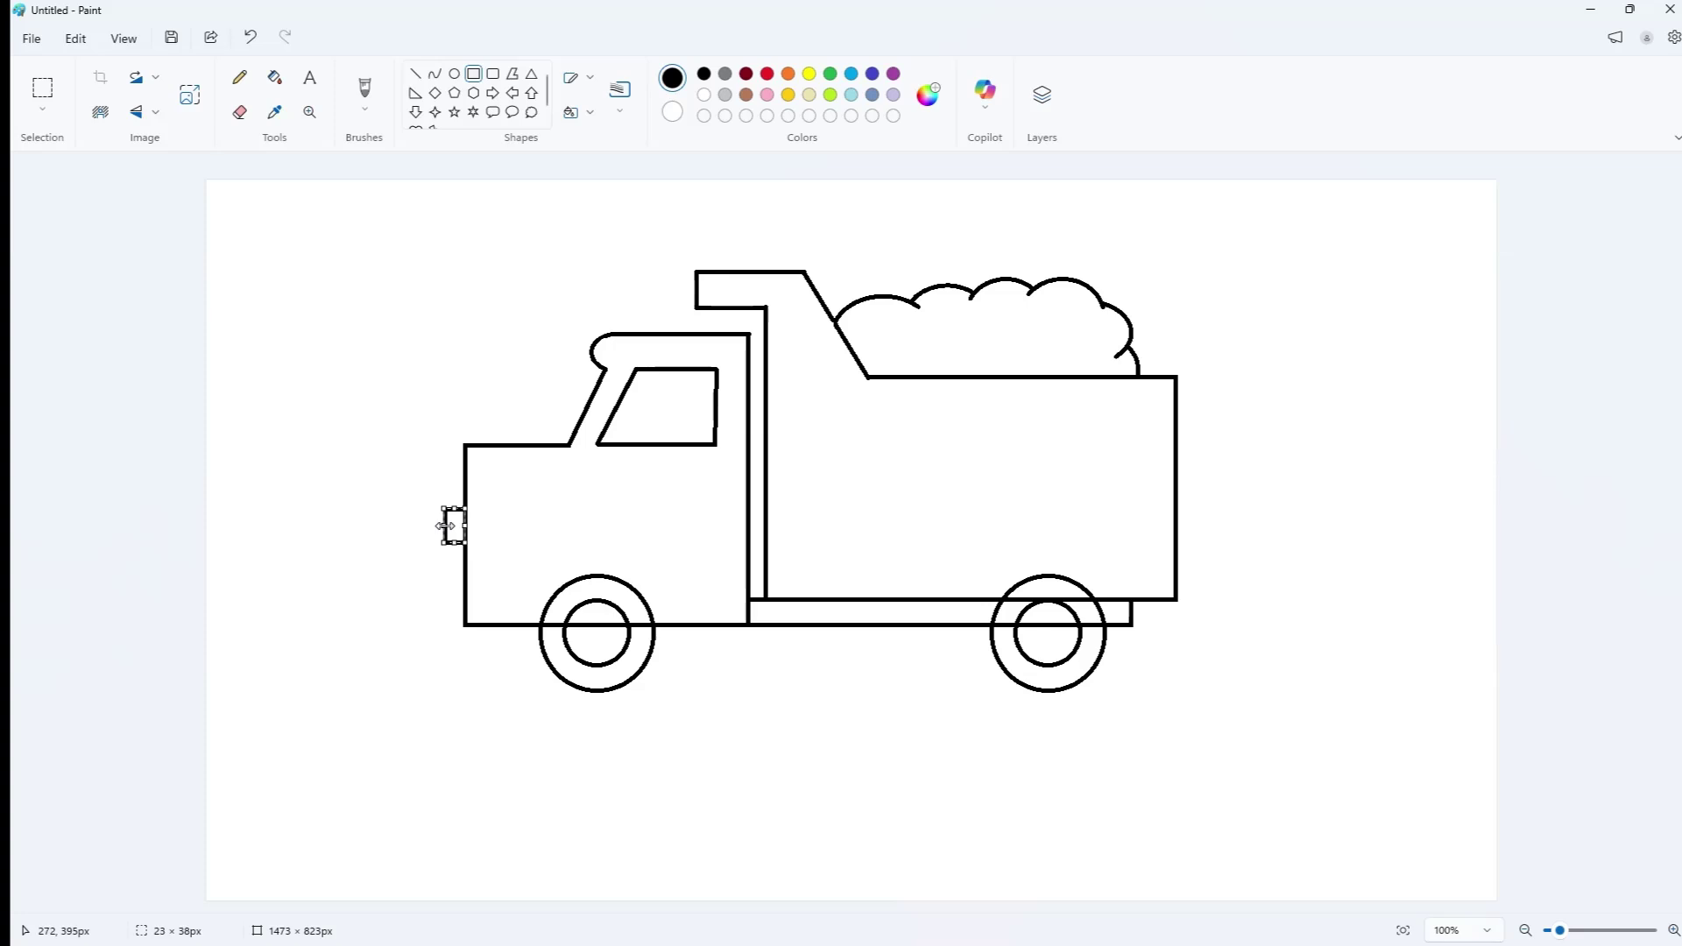
{"action": "left_click", "coordinate": [442, 559]}
{"action": "mouse_move", "coordinate": [318, 561]}
{"action": "left_mouse_down"}
{"action": "mouse_move", "coordinate": [366, 619]}
{"action": "mouse_move", "coordinate": [448, 600]}
{"action": "left_mouse_up"}
{"action": "left_click", "coordinate": [375, 548]}
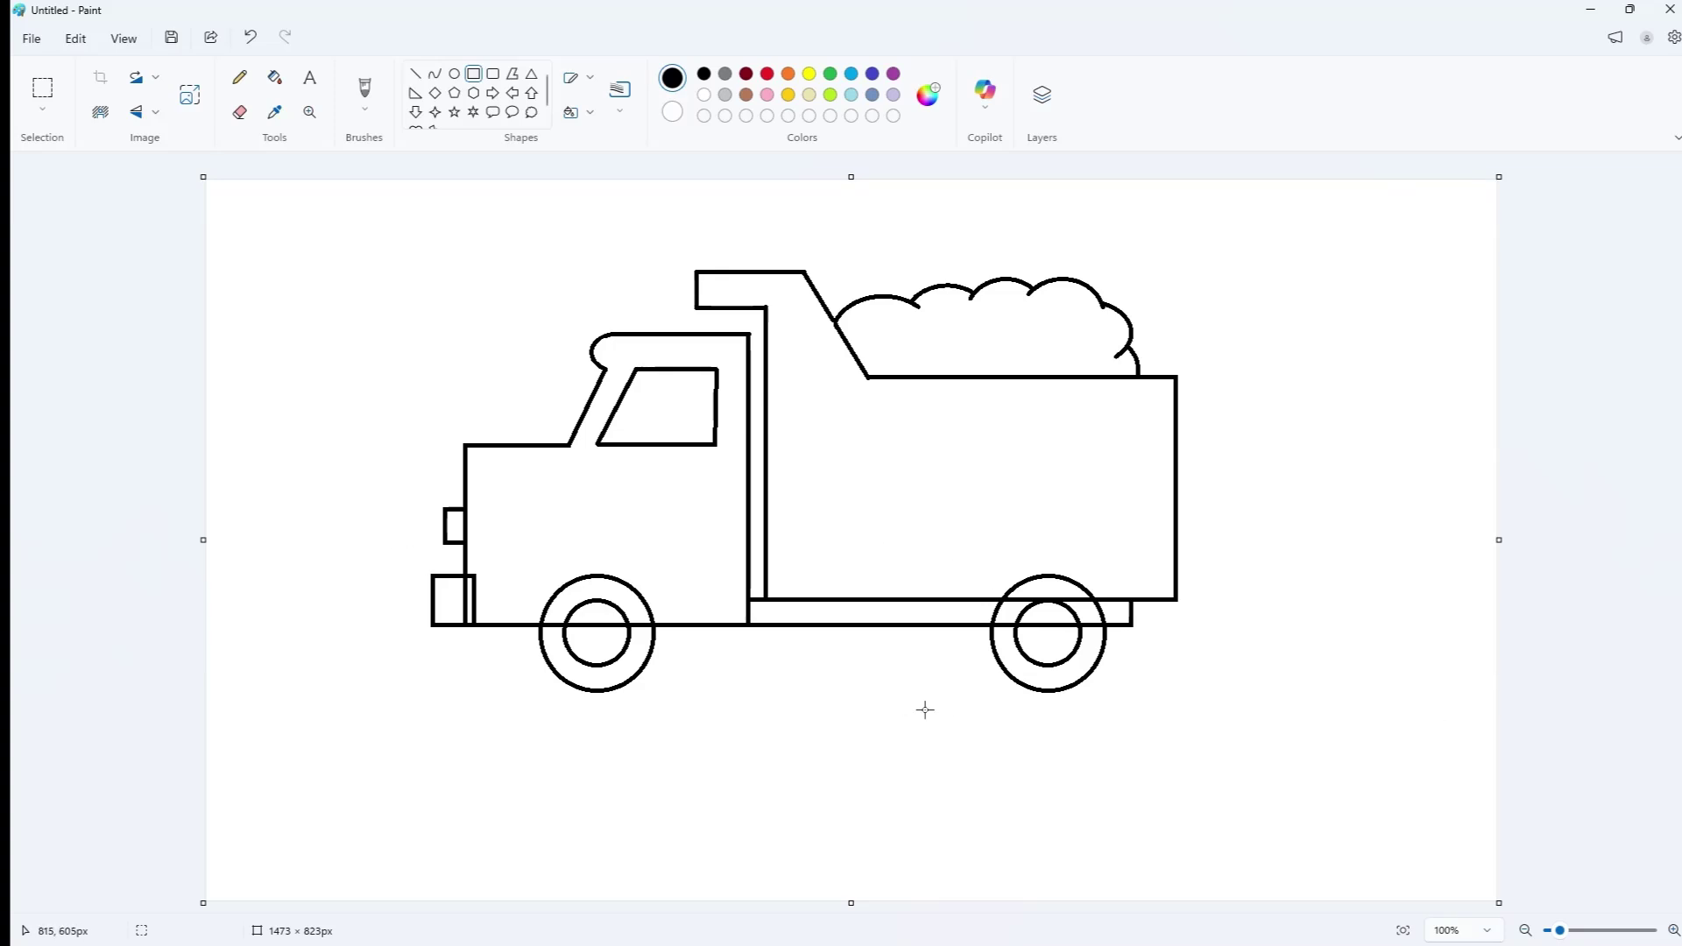
- Erase the chassis line running through the rear wheel's inner circle with a smaller eraser
{"action": "left_click", "coordinate": [309, 111]}
{"action": "left_click", "coordinate": [1084, 589]}
{"action": "scroll", "coordinate": [1084, 589], "scroll_direction": "up", "scroll_amount": 10}
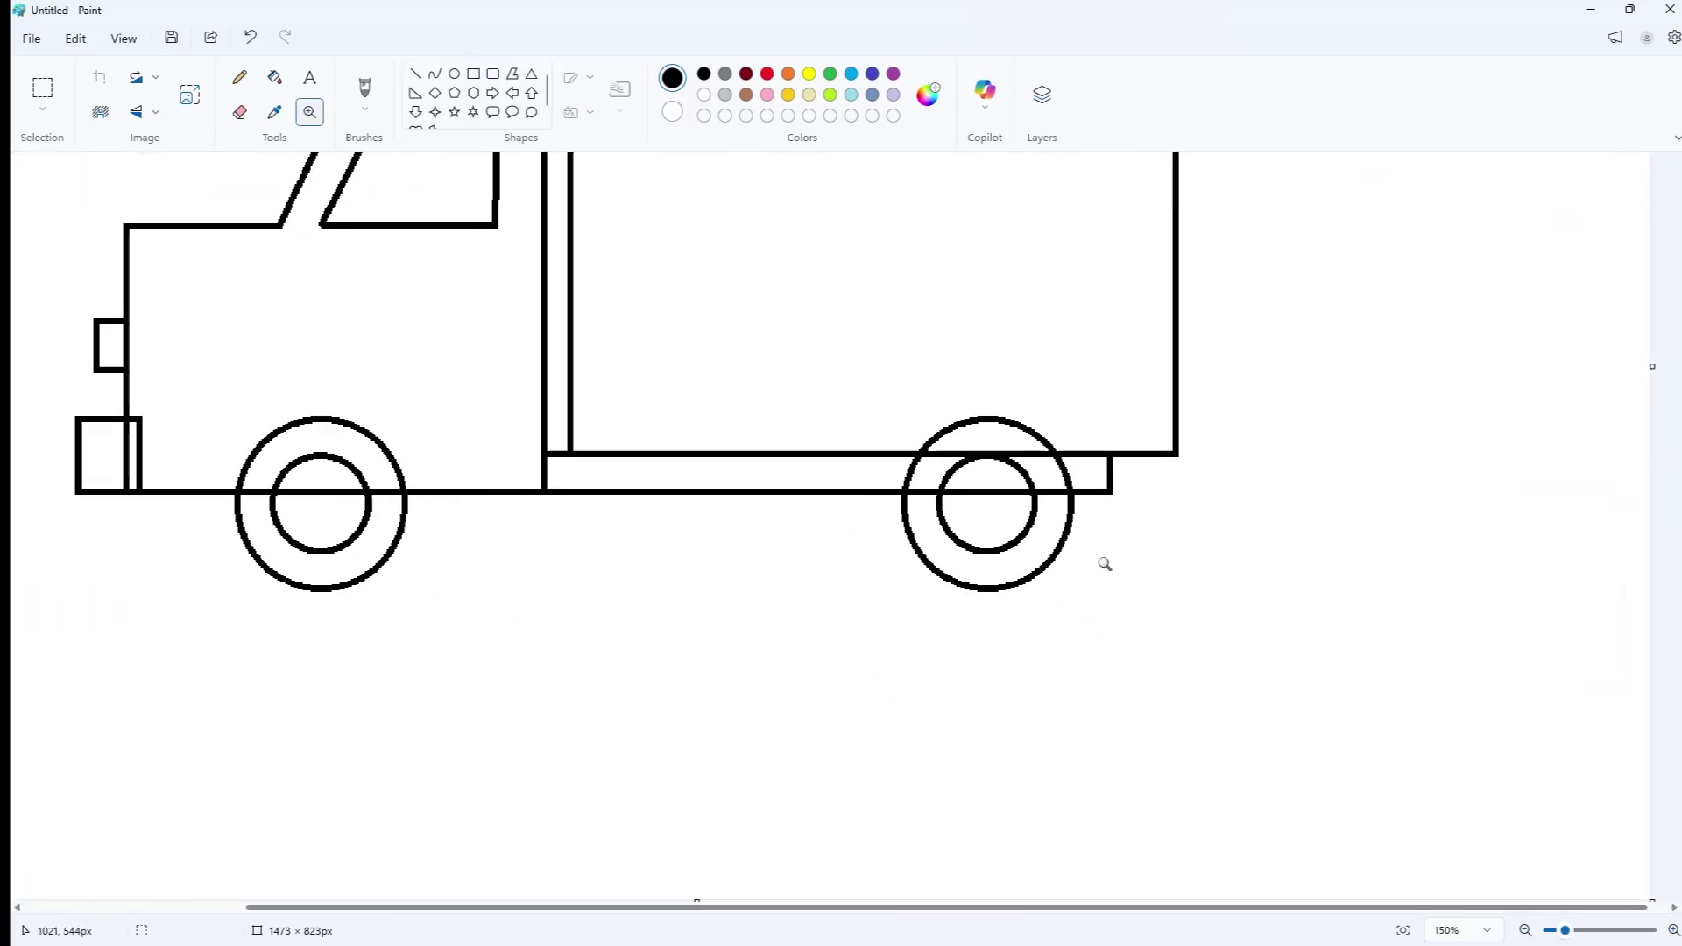
{"action": "scroll", "coordinate": [821, 556], "scroll_direction": "up", "scroll_amount": 1}
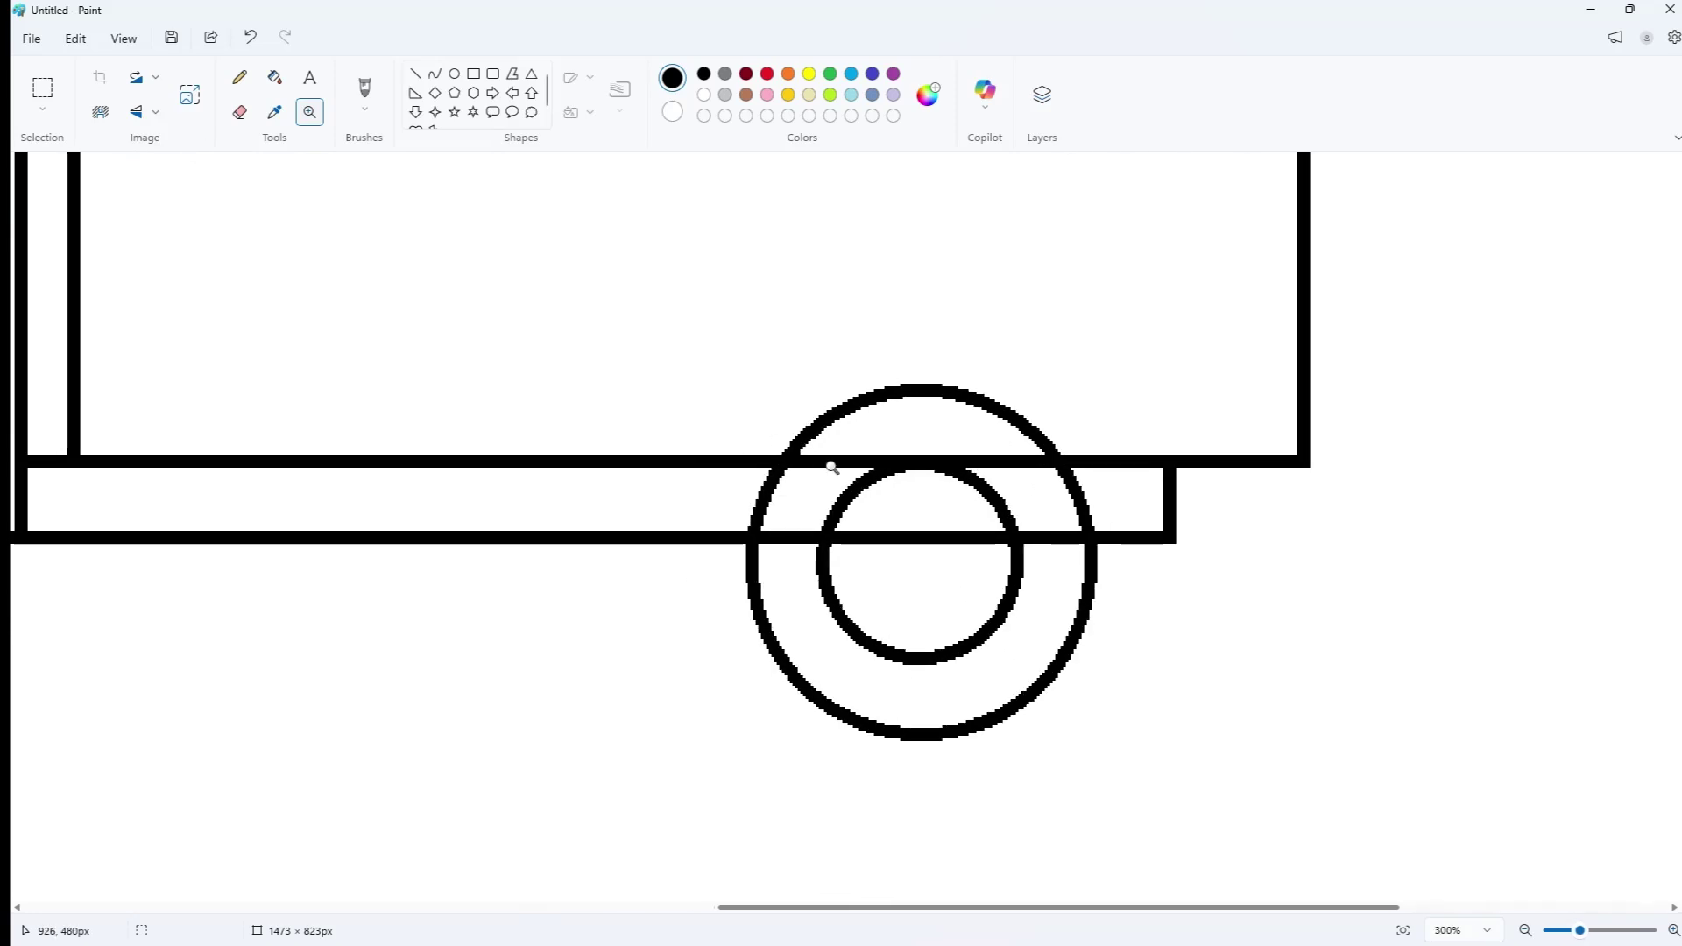
{"action": "left_click", "coordinate": [240, 112]}
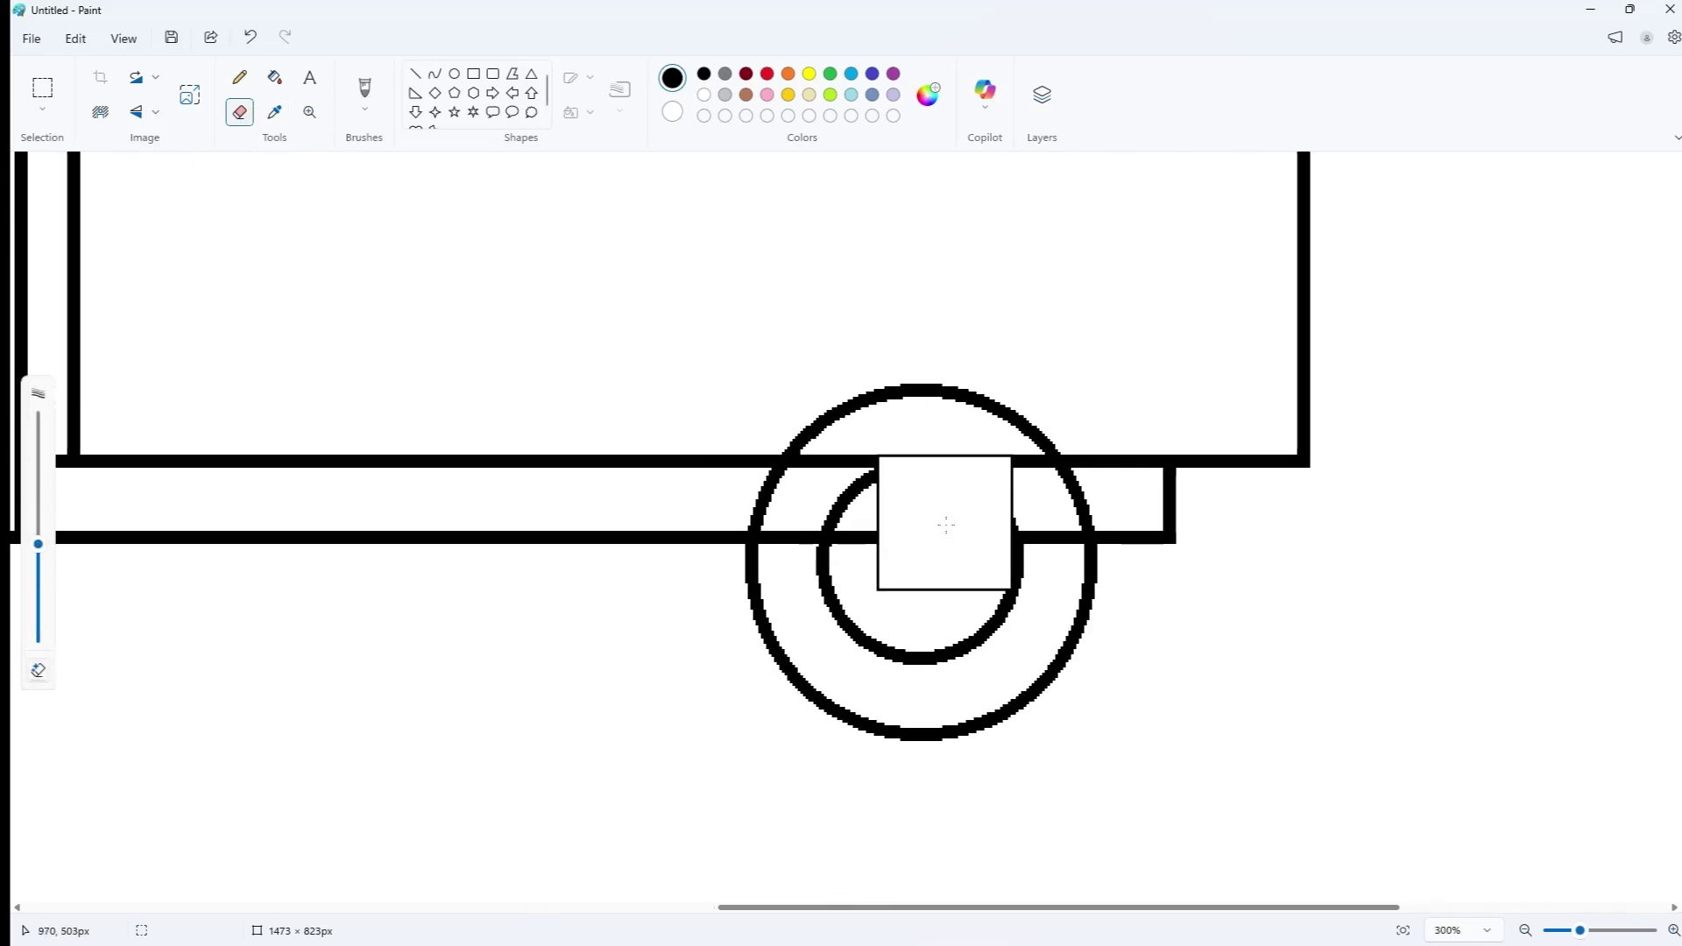
{"action": "key", "text": "ctrl+minus"}
{"action": "key", "text": "ctrl+minus"}
{"action": "key", "text": "ctrl+minus"}
{"action": "key", "text": "ctrl+minus"}
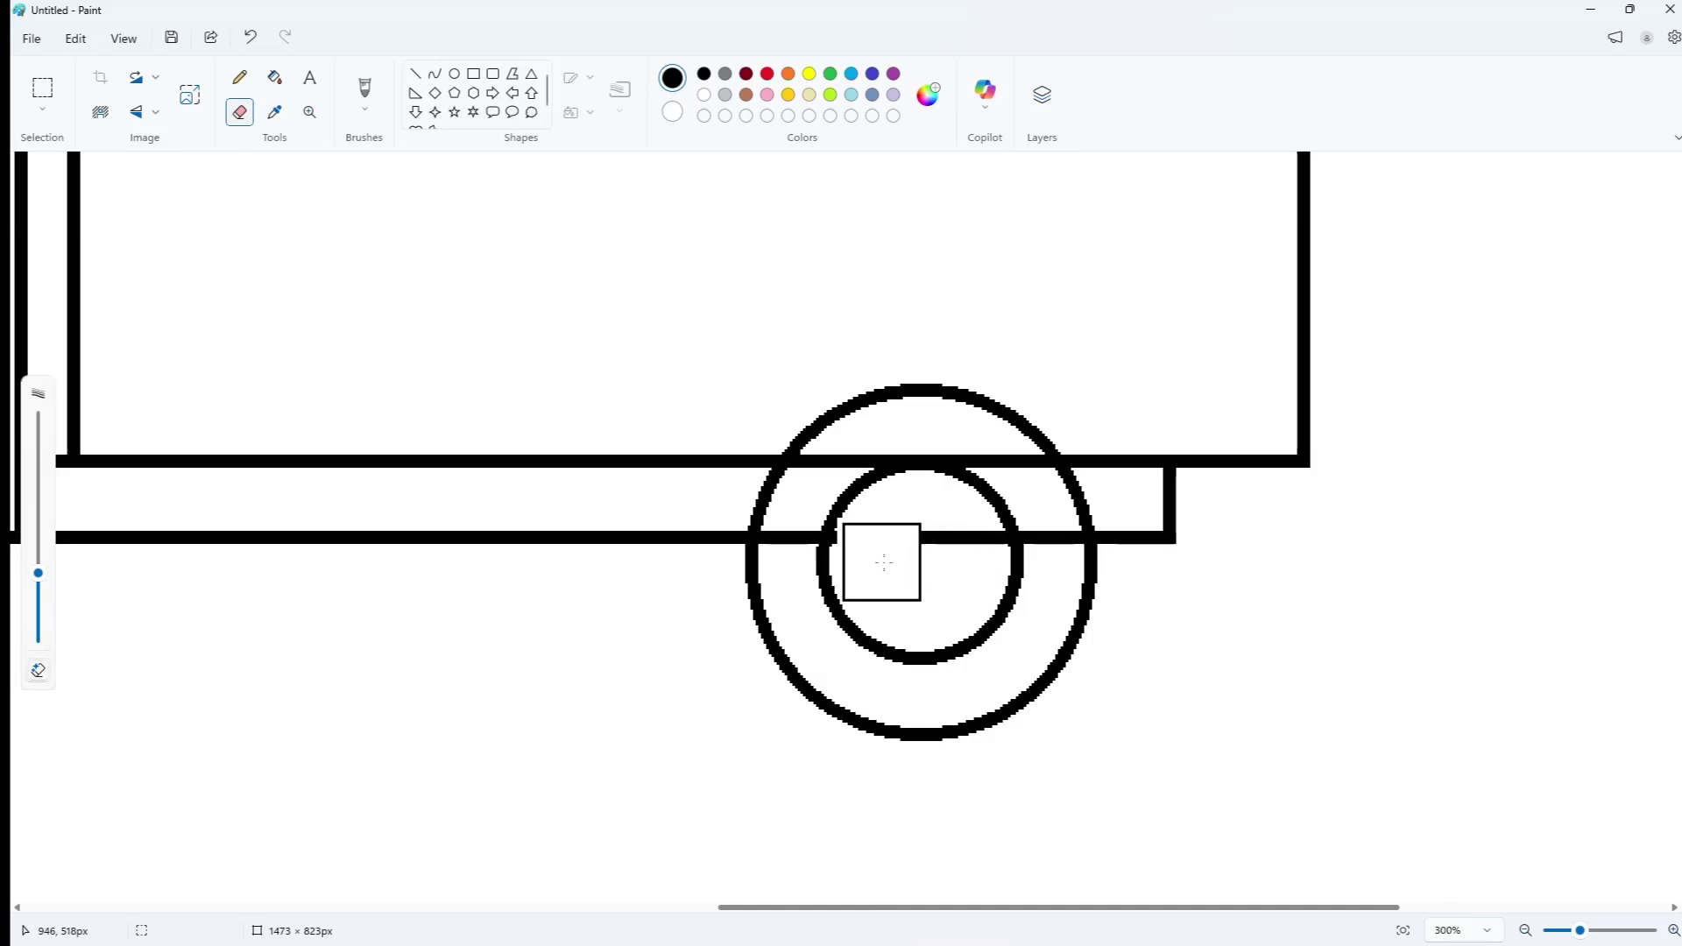
{"action": "key", "text": "ctrl+minus"}
{"action": "left_click_drag", "start_coordinate": [881, 560], "coordinate": [999, 539]}
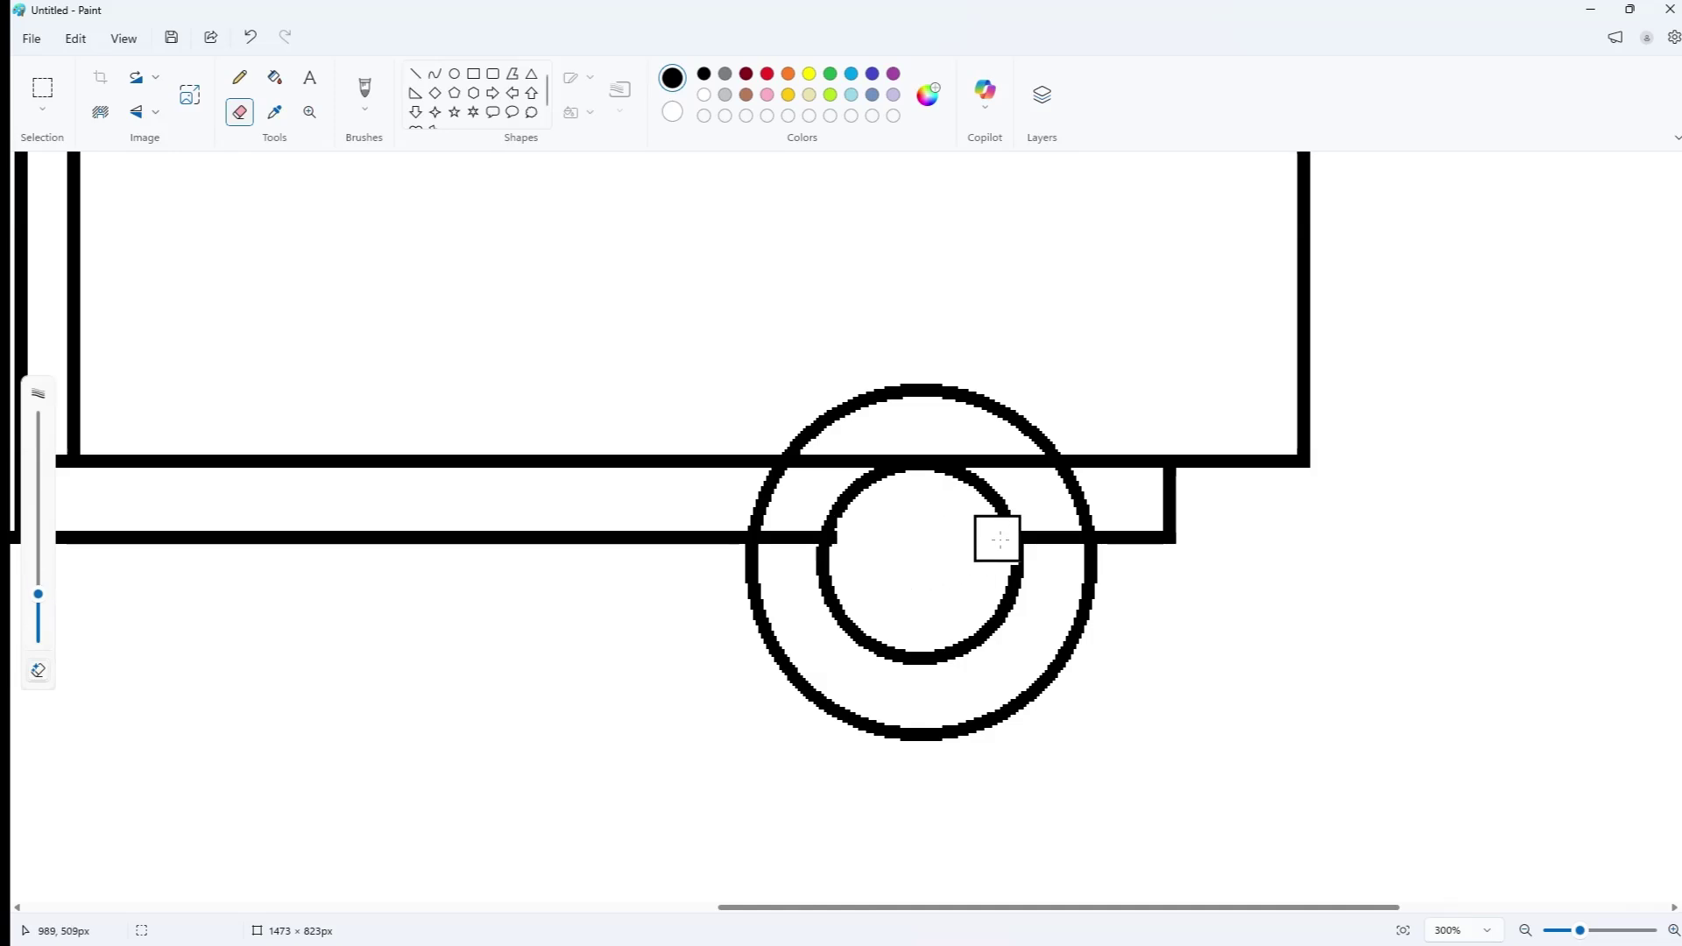
{"action": "key", "text": "ctrl+z"}
{"action": "key", "text": "ctrl+y"}
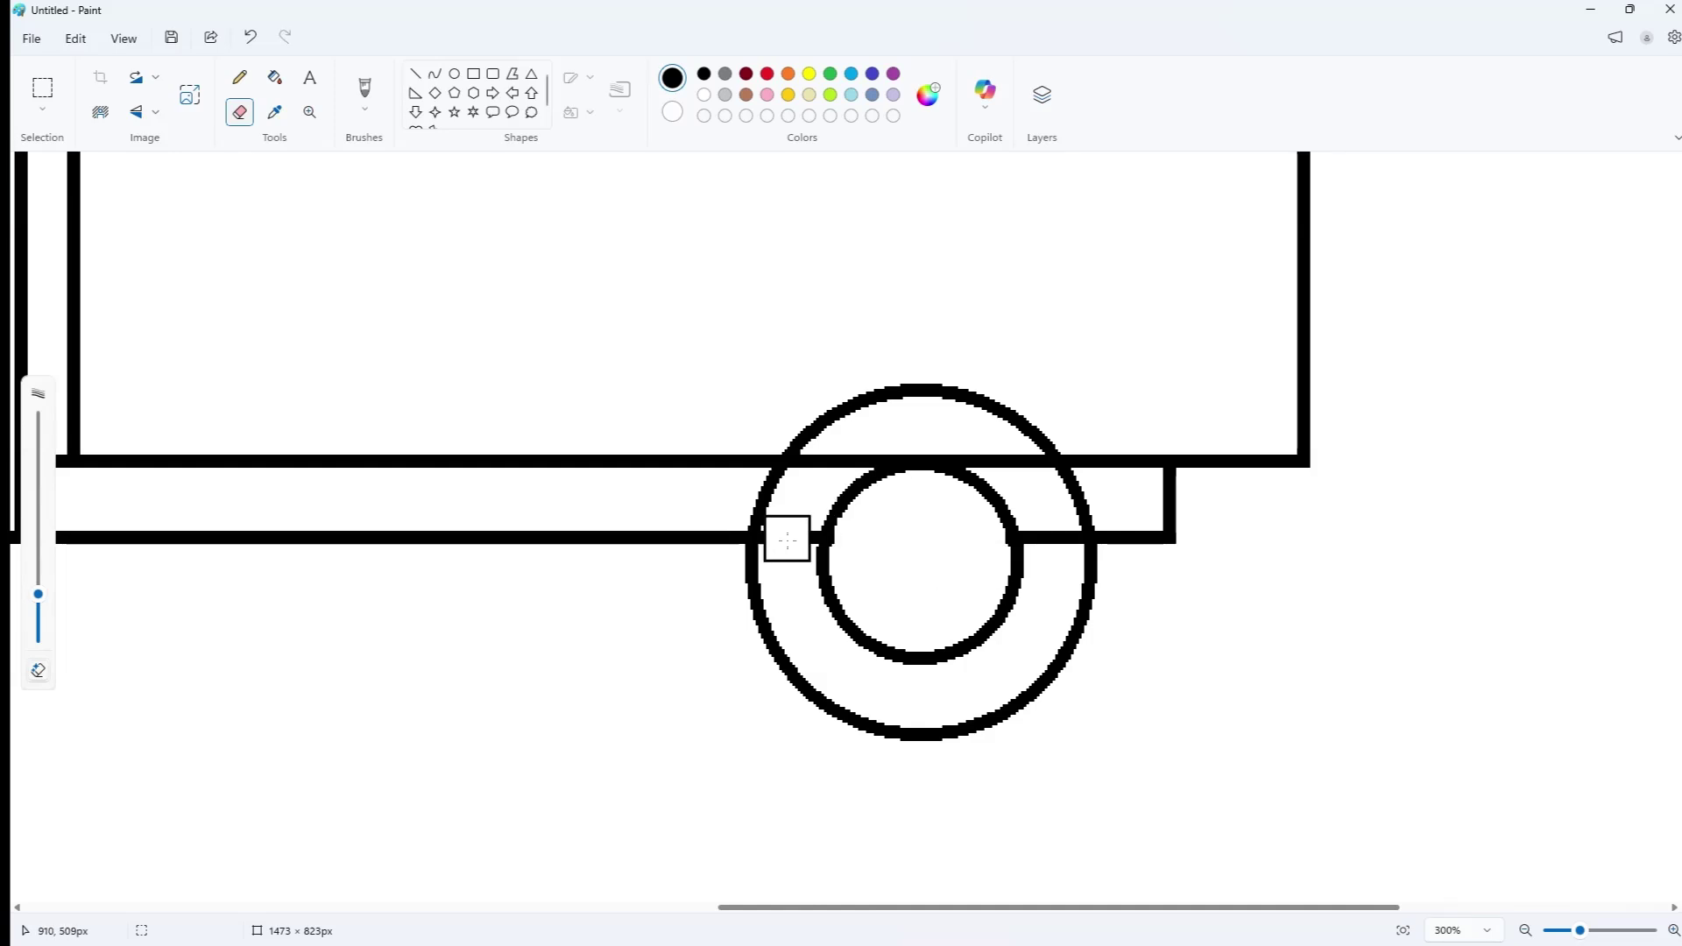
- Erase the chassis and bed lines crossing the rear wheel's tire ring between its inner and outer circles
{"action": "left_click_drag", "start_coordinate": [785, 542], "coordinate": [793, 541]}
{"action": "left_click_drag", "start_coordinate": [1032, 541], "coordinate": [1059, 541]}
{"action": "mouse_move", "coordinate": [857, 481]}
{"action": "left_mouse_down"}
{"action": "mouse_move", "coordinate": [813, 474]}
{"action": "mouse_move", "coordinate": [838, 458]}
{"action": "left_mouse_up"}
{"action": "key", "text": "ctrl+minus"}
{"action": "key", "text": "ctrl+minus"}
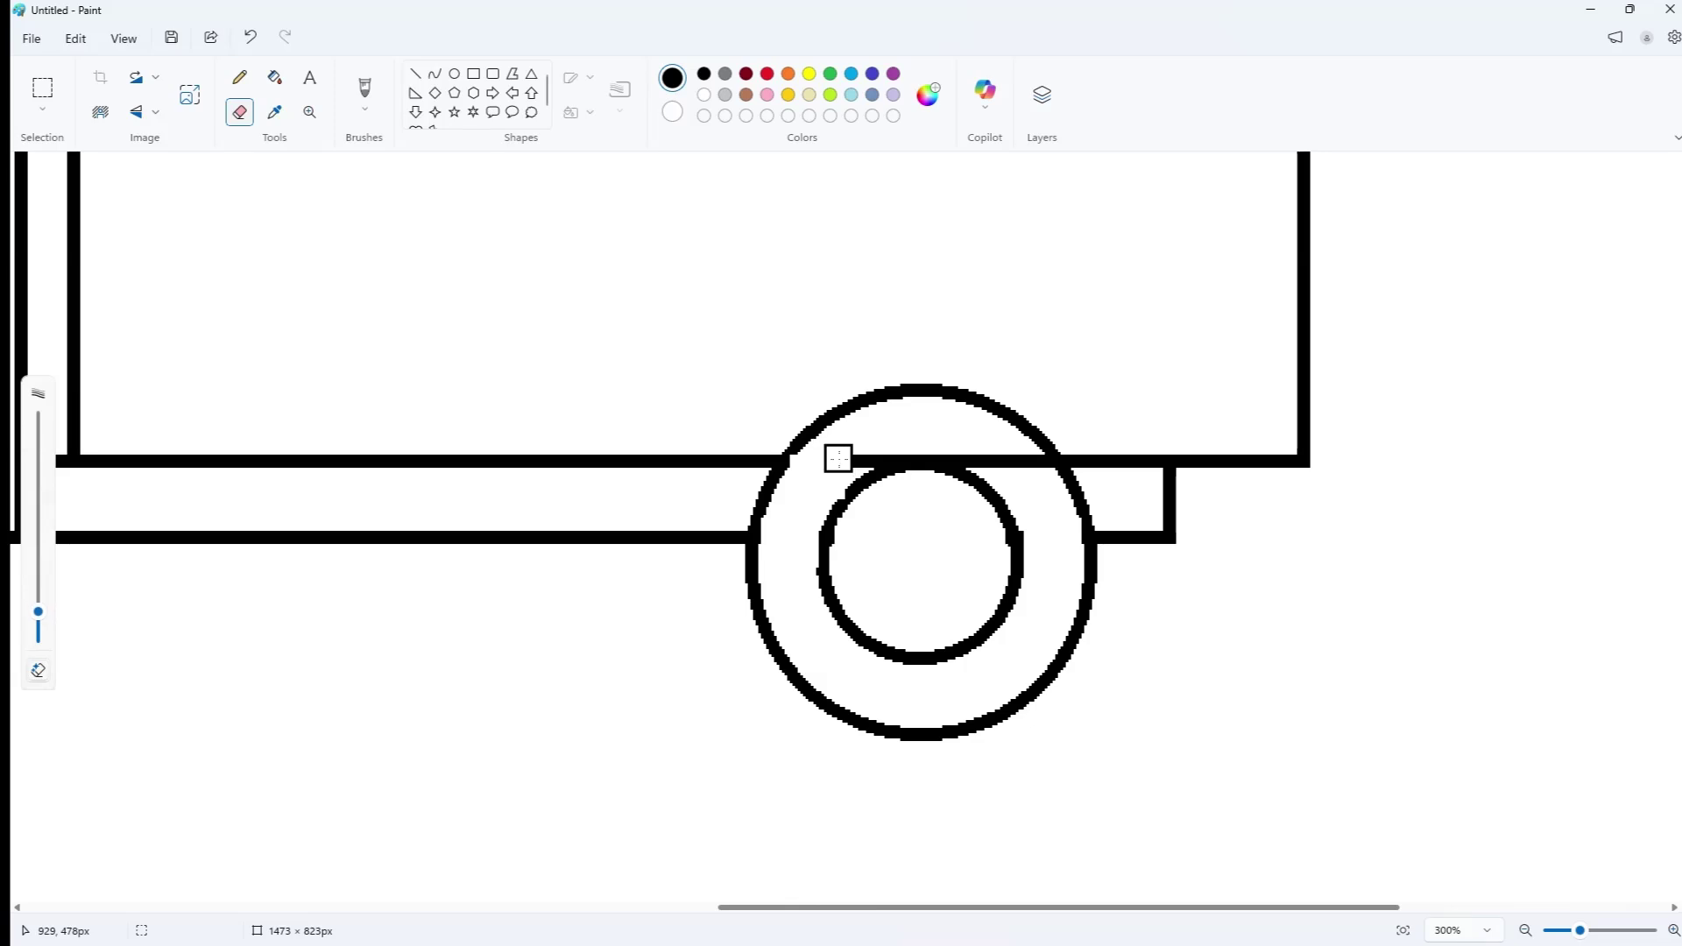
{"action": "mouse_move", "coordinate": [862, 453]}
{"action": "left_mouse_down"}
{"action": "mouse_move", "coordinate": [970, 441]}
{"action": "mouse_move", "coordinate": [1037, 475]}
{"action": "mouse_move", "coordinate": [912, 443]}
{"action": "left_mouse_up"}
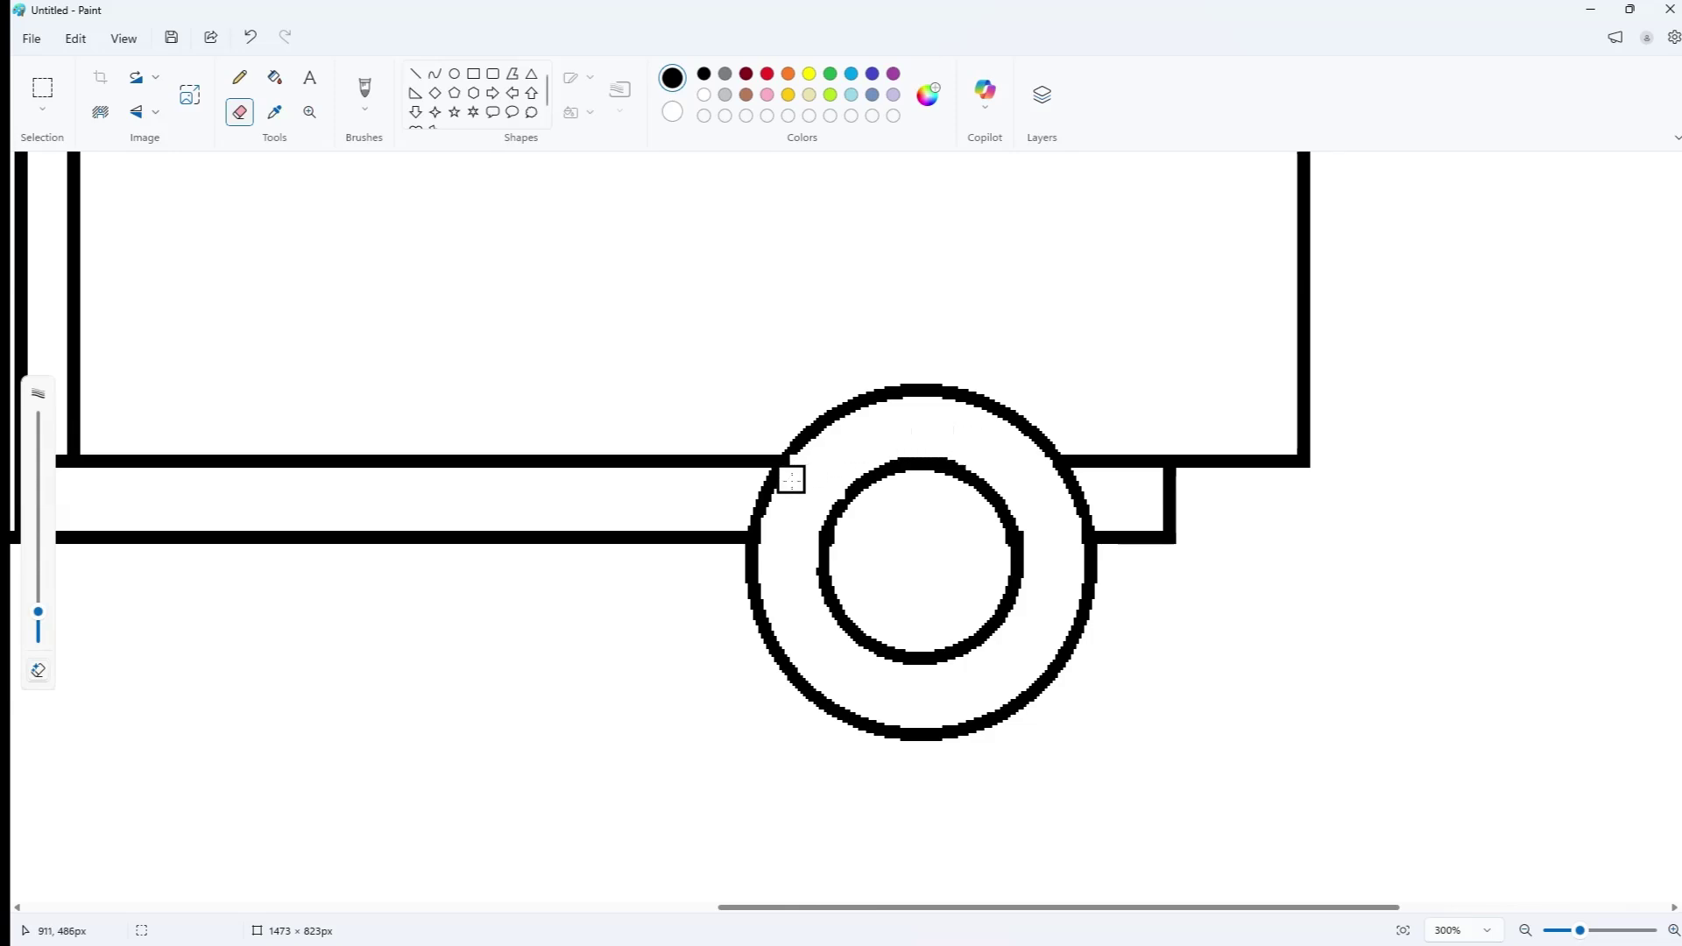
- Erase the cab's bottom line where it passes through the front wheel's hub and tire
{"action": "left_click_drag", "start_coordinate": [733, 908], "coordinate": [368, 860]}
{"action": "mouse_move", "coordinate": [396, 535]}
{"action": "left_mouse_down"}
{"action": "mouse_move", "coordinate": [376, 548]}
{"action": "mouse_move", "coordinate": [601, 545]}
{"action": "left_mouse_up"}
{"action": "mouse_move", "coordinate": [346, 538]}
{"action": "left_mouse_down"}
{"action": "mouse_move", "coordinate": [300, 544]}
{"action": "mouse_move", "coordinate": [335, 537]}
{"action": "left_mouse_up"}
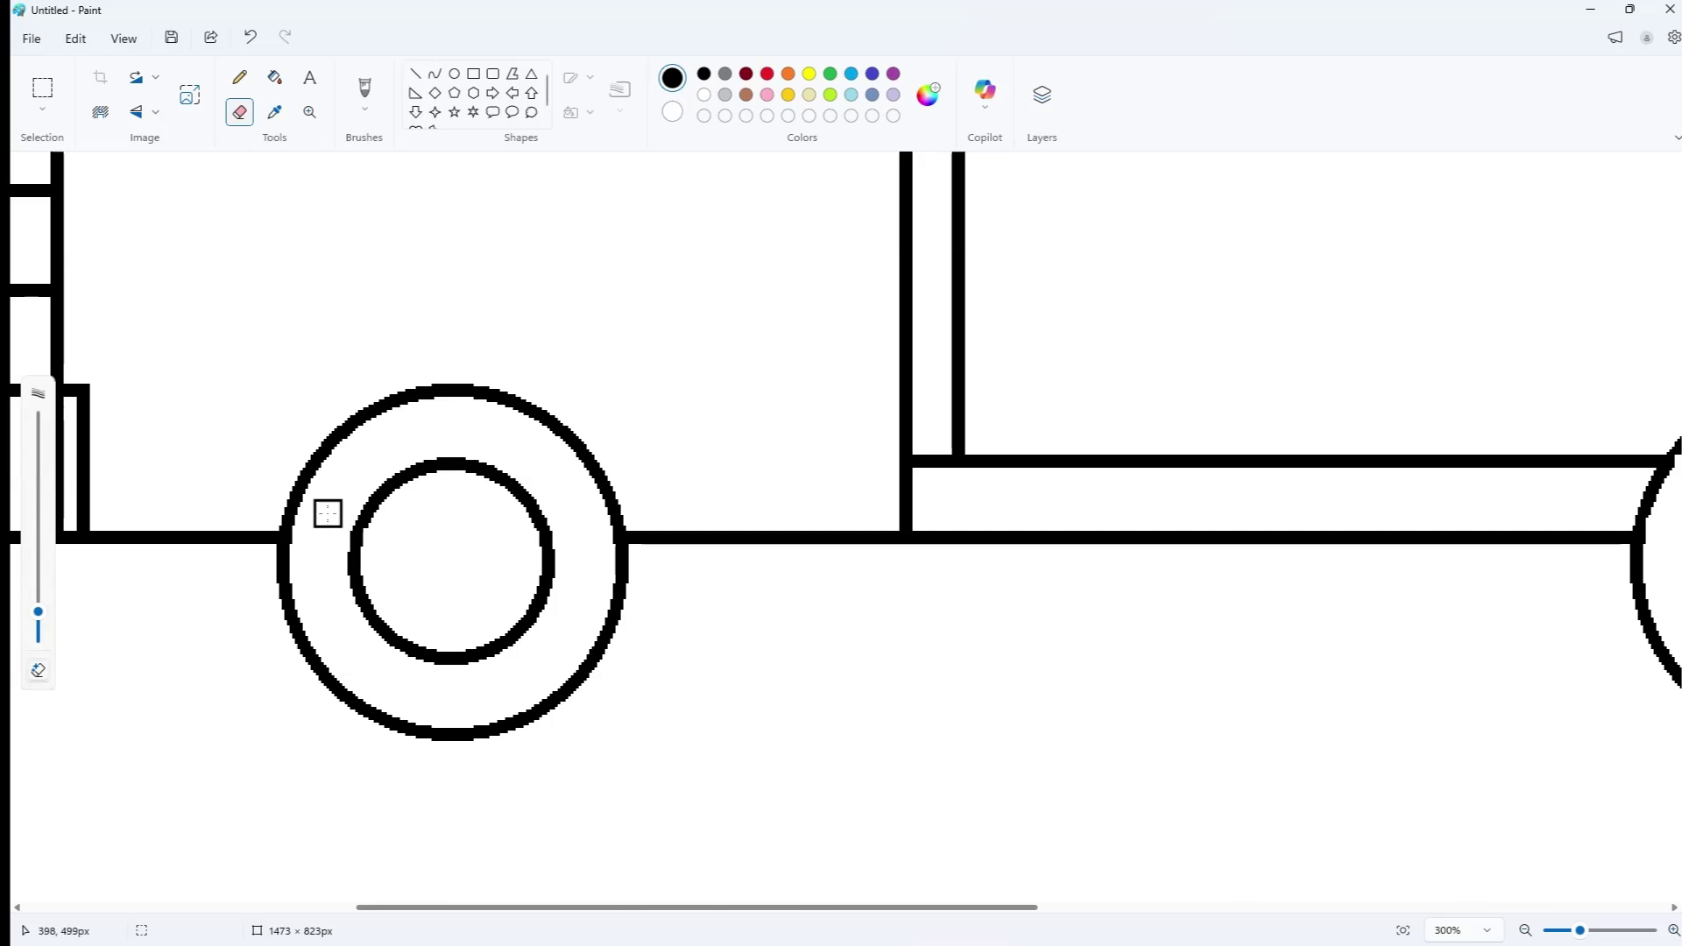
{"action": "left_click_drag", "start_coordinate": [661, 908], "coordinate": [923, 909]}
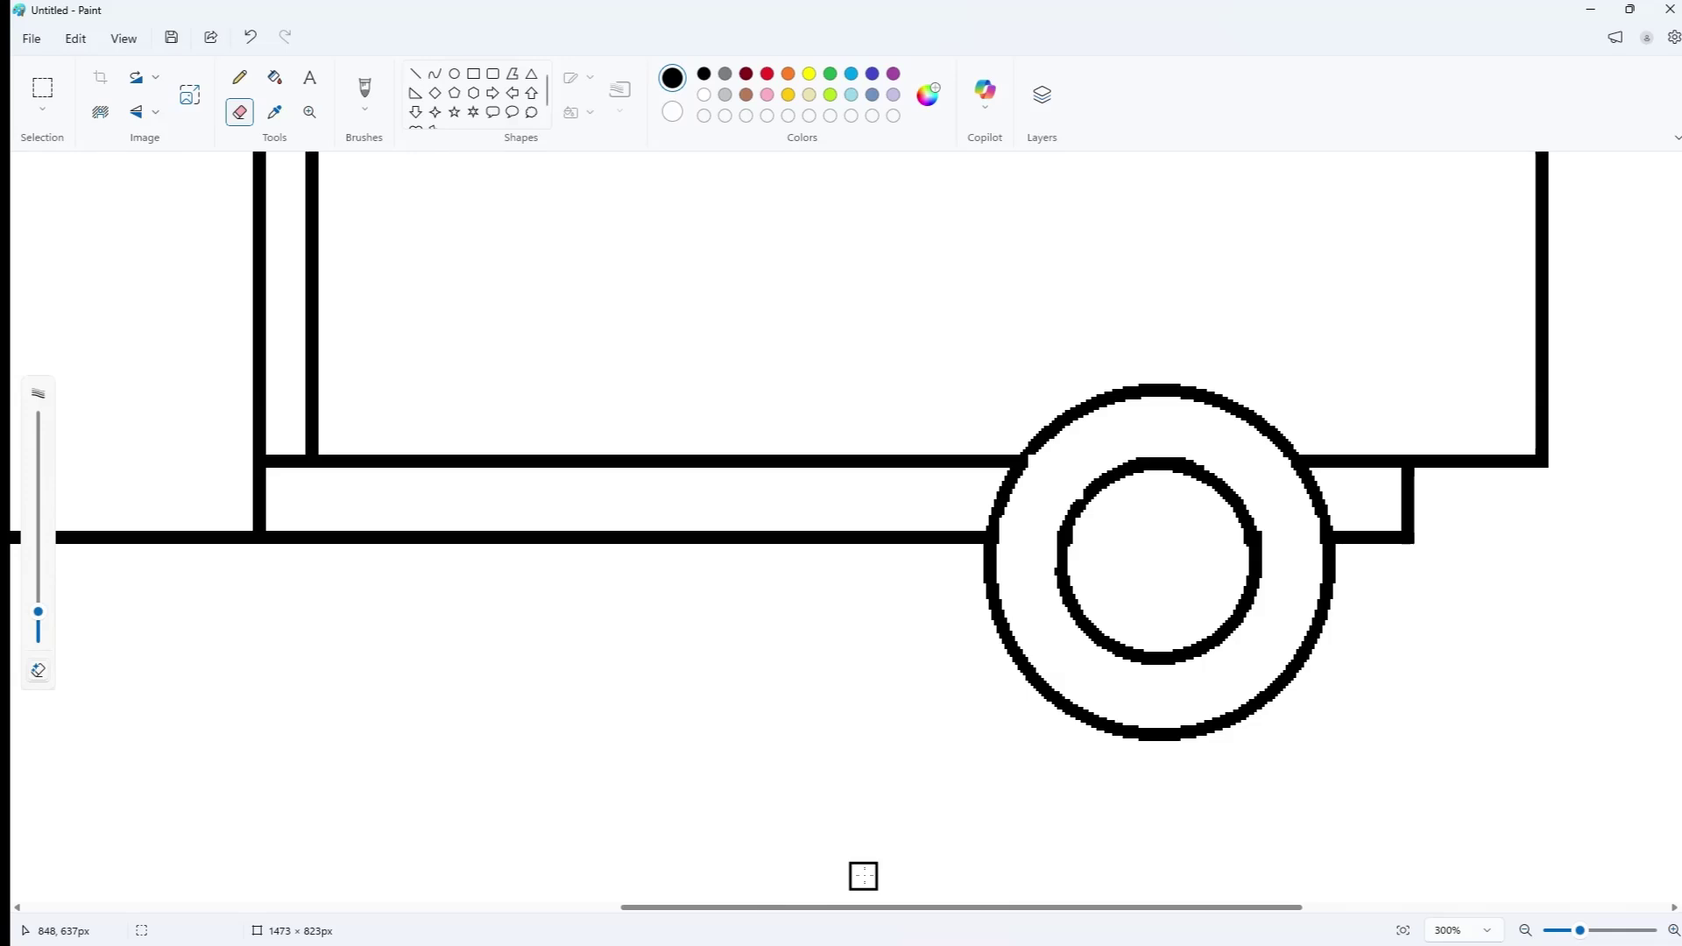
{"action": "left_click", "coordinate": [309, 111]}
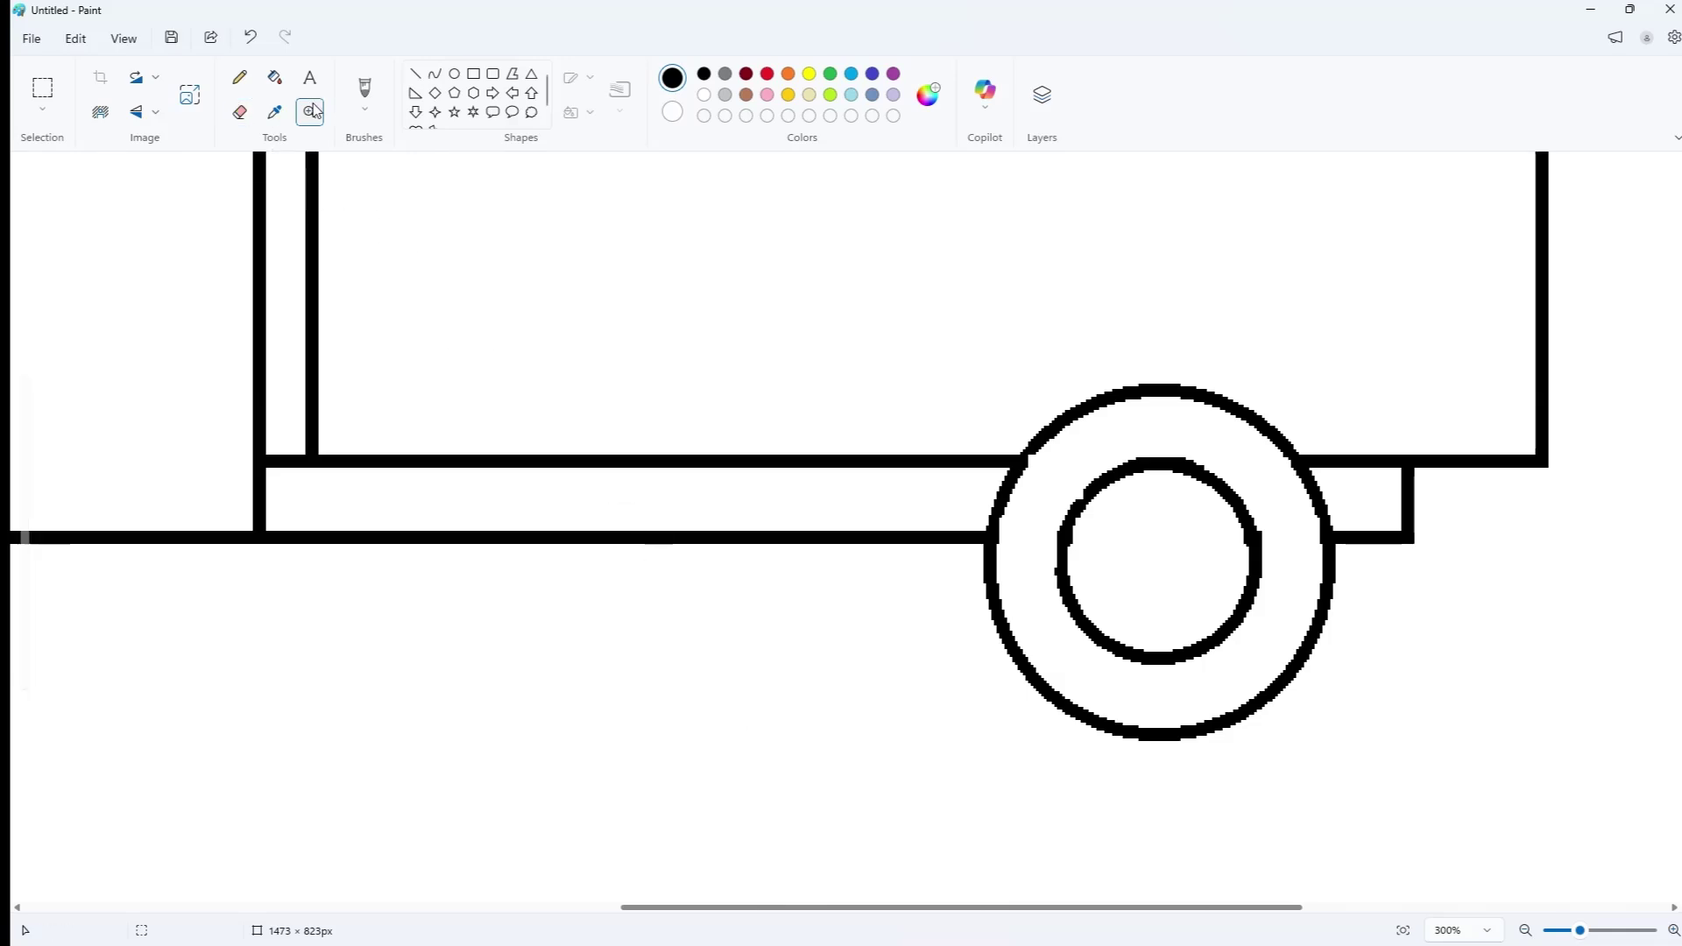
{"action": "right_click", "coordinate": [602, 413]}
{"action": "right_click", "coordinate": [655, 448]}
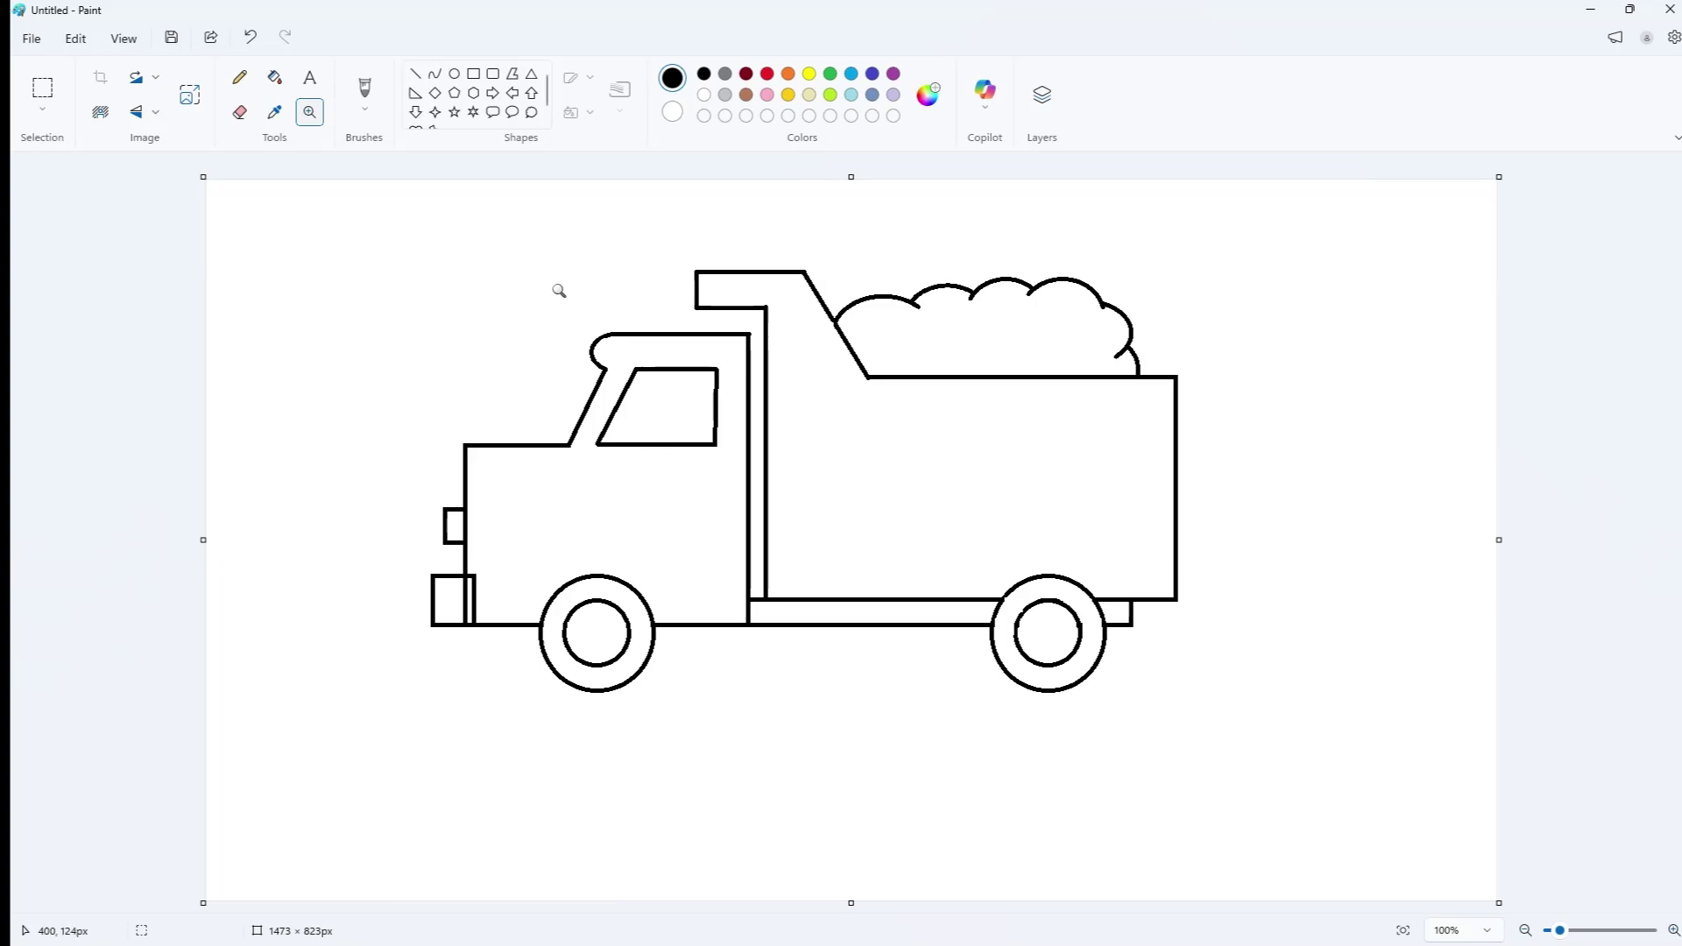
{"action": "left_click", "coordinate": [455, 75]}
{"action": "mouse_move", "coordinate": [875, 322]}
{"action": "left_mouse_down"}
{"action": "mouse_move", "coordinate": [1029, 351]}
{"action": "mouse_move", "coordinate": [1037, 332]}
{"action": "left_mouse_up"}
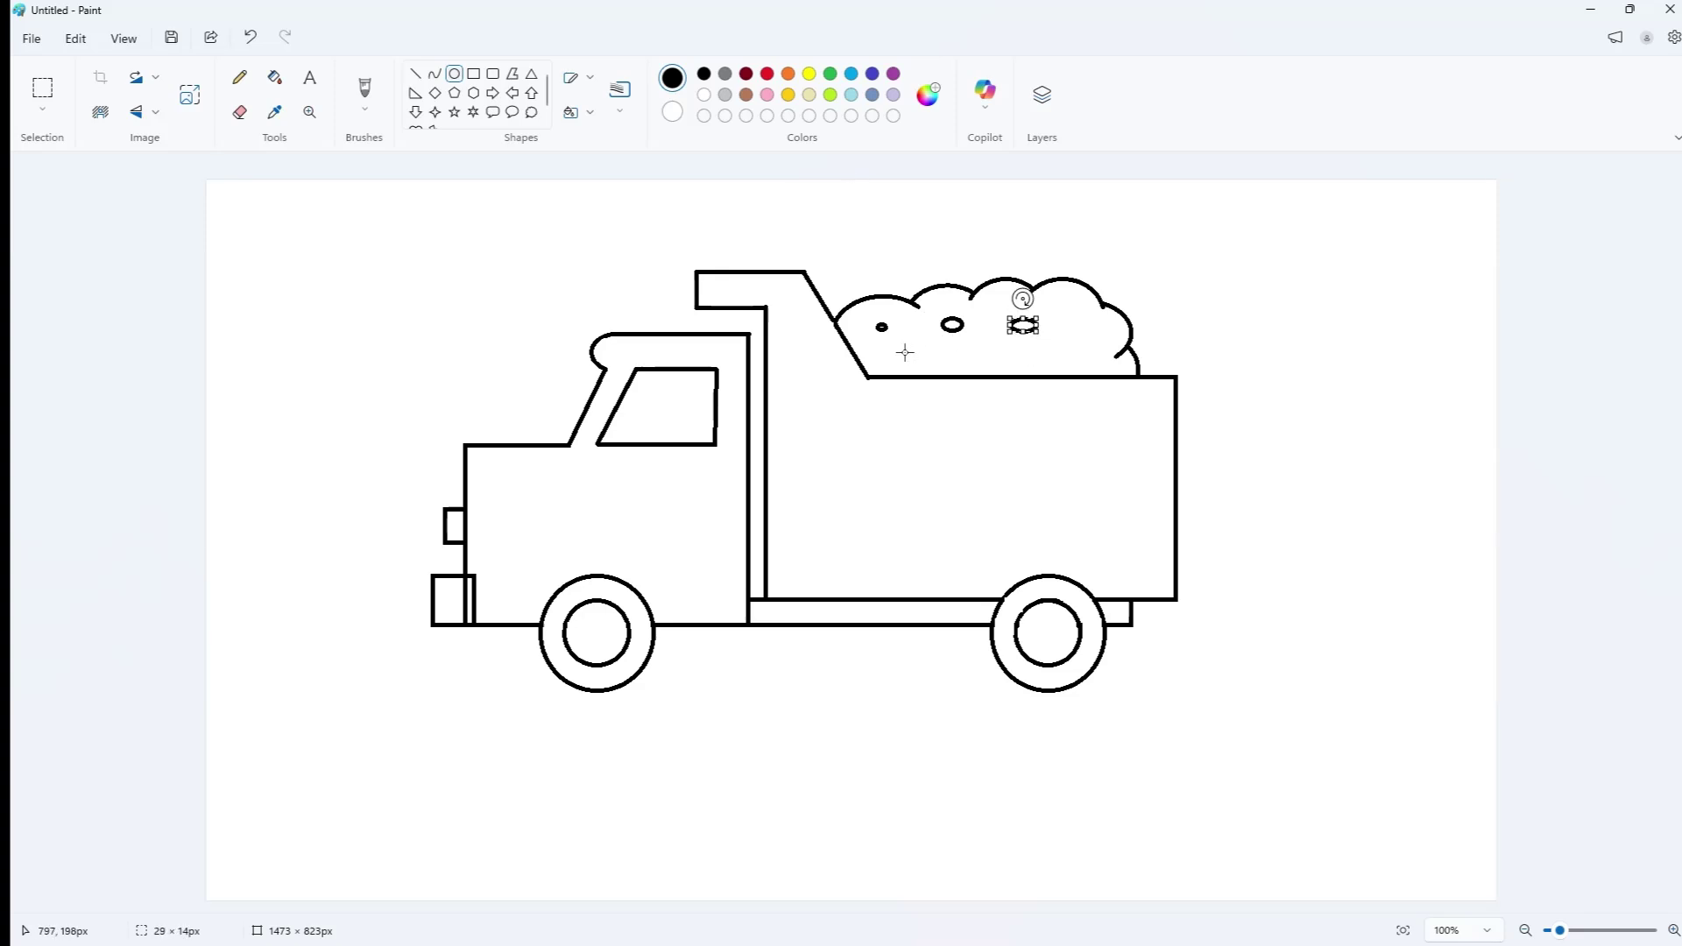
{"action": "key", "text": "ctrl+z"}
{"action": "key", "text": "ctrl+z"}
{"action": "key", "text": "ctrl+z"}
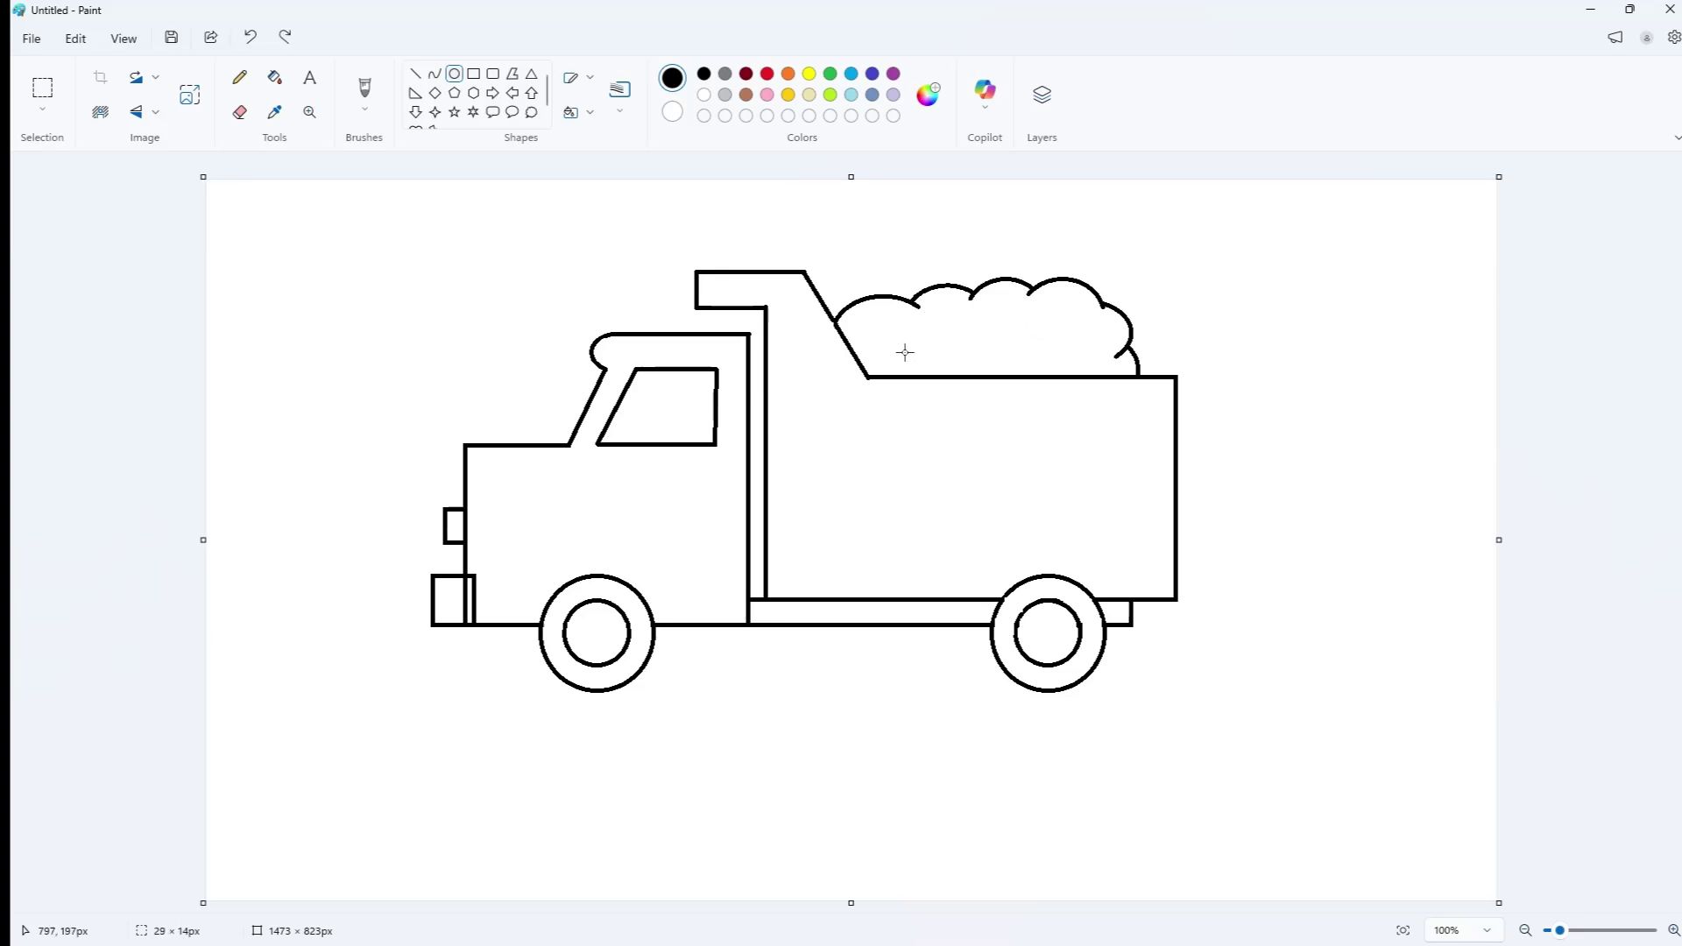
- Fill the cab body with red, leaving the window and wheel white
{"action": "left_click", "coordinate": [768, 76]}
{"action": "left_click", "coordinate": [240, 111]}
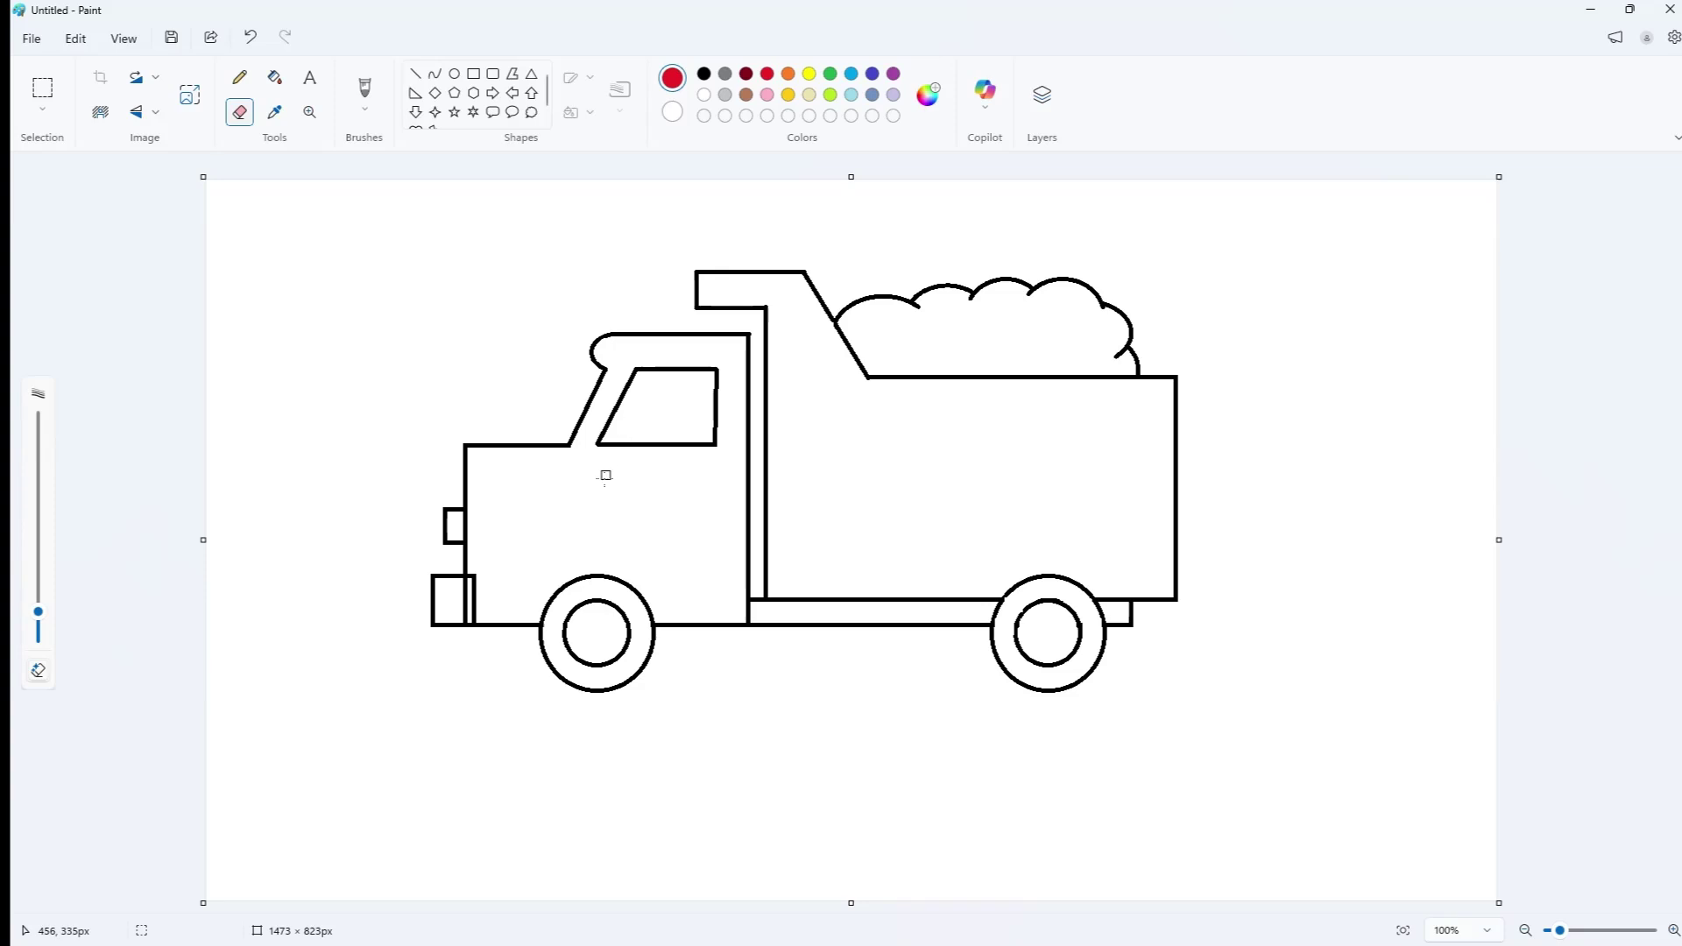
{"action": "left_click", "coordinate": [274, 77]}
{"action": "left_click", "coordinate": [603, 531]}
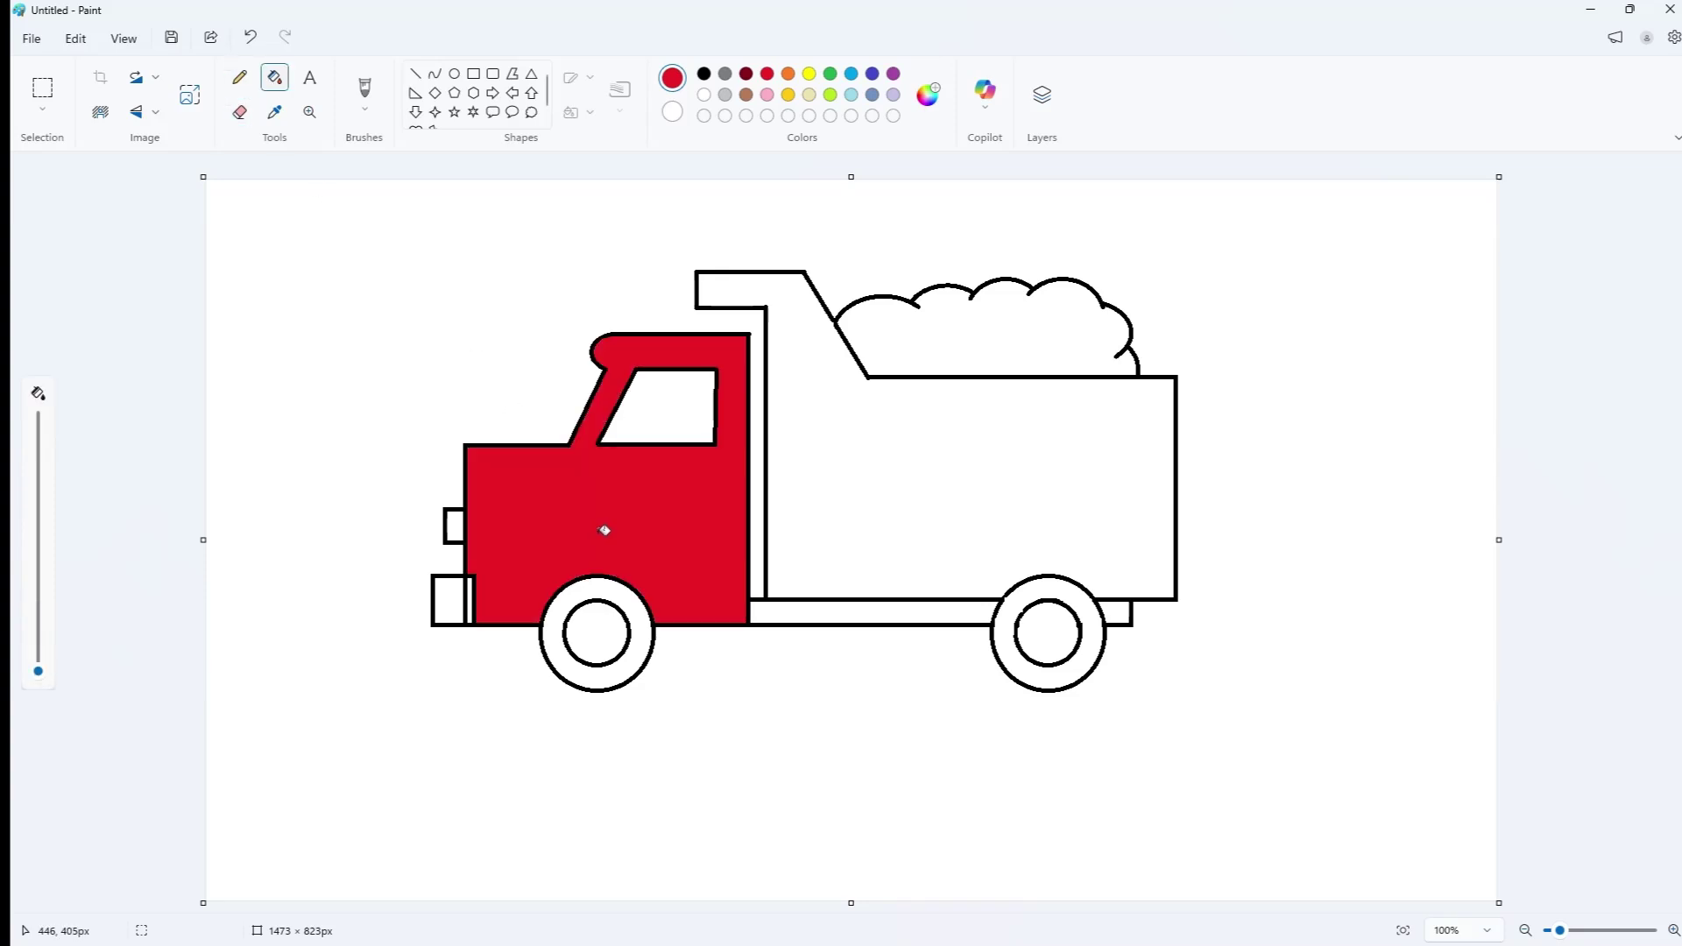
- Erase the part of the cab's front edge that runs through the inside of the bumper rectangle
{"action": "left_click", "coordinate": [309, 112]}
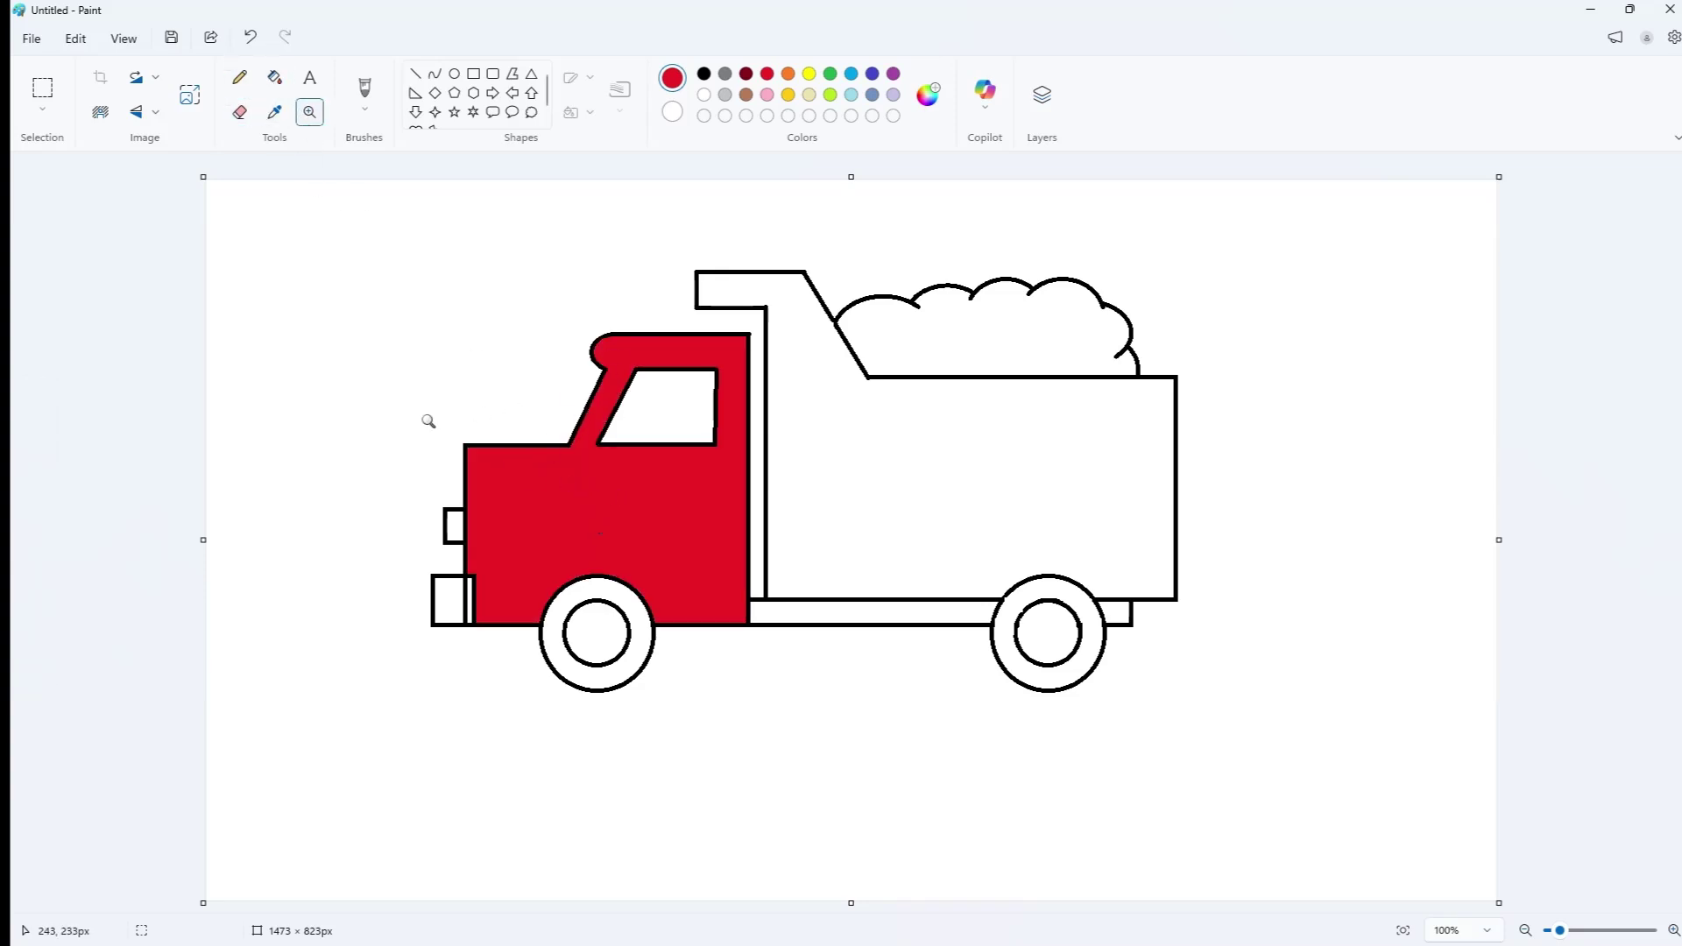
{"action": "left_click", "coordinate": [424, 418]}
{"action": "left_click", "coordinate": [343, 506]}
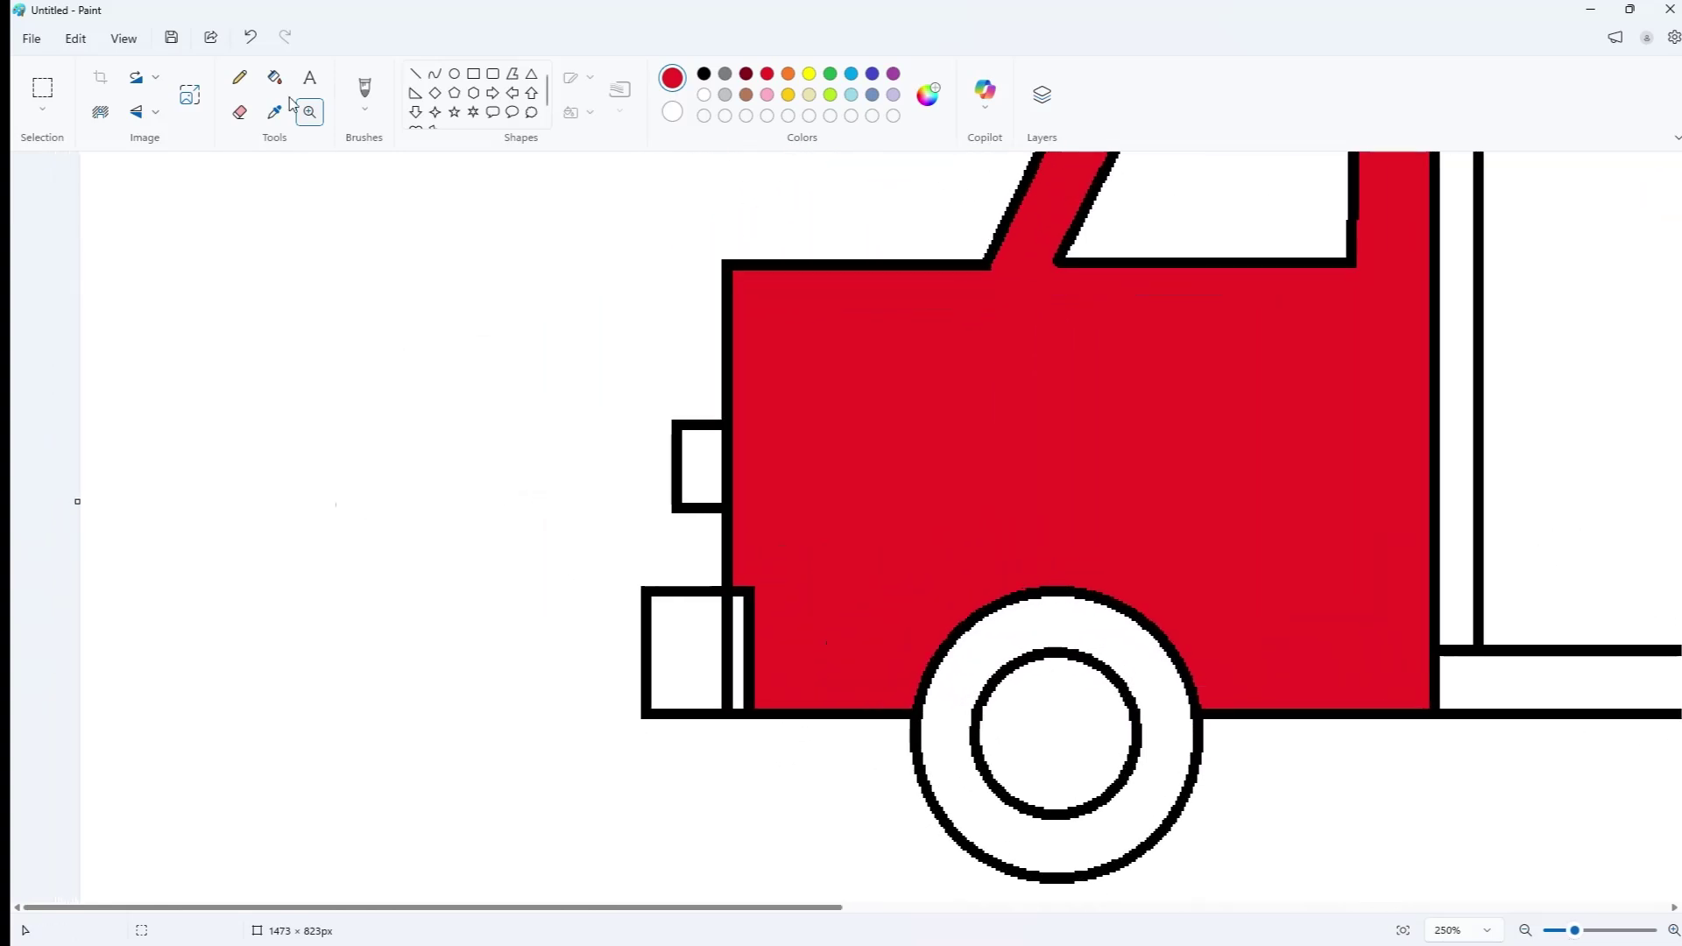
{"action": "left_click", "coordinate": [239, 111]}
{"action": "left_click_drag", "start_coordinate": [725, 606], "coordinate": [726, 703]}
{"action": "key", "text": "ctrl+z"}
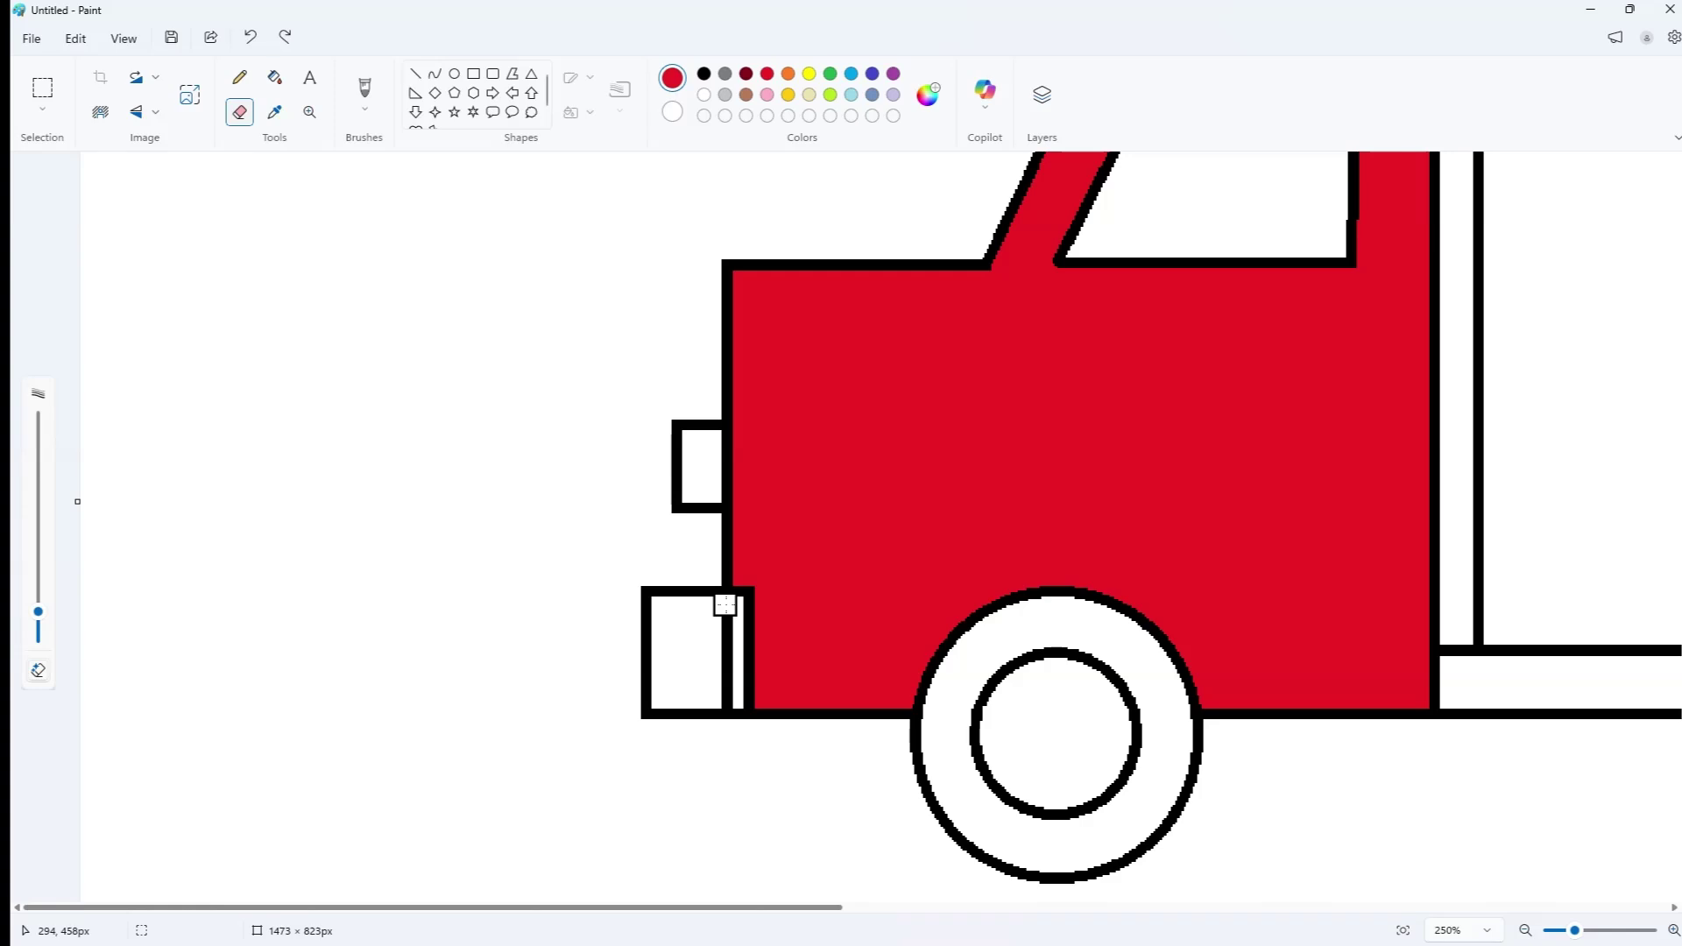
{"action": "left_click_drag", "start_coordinate": [725, 601], "coordinate": [729, 679]}
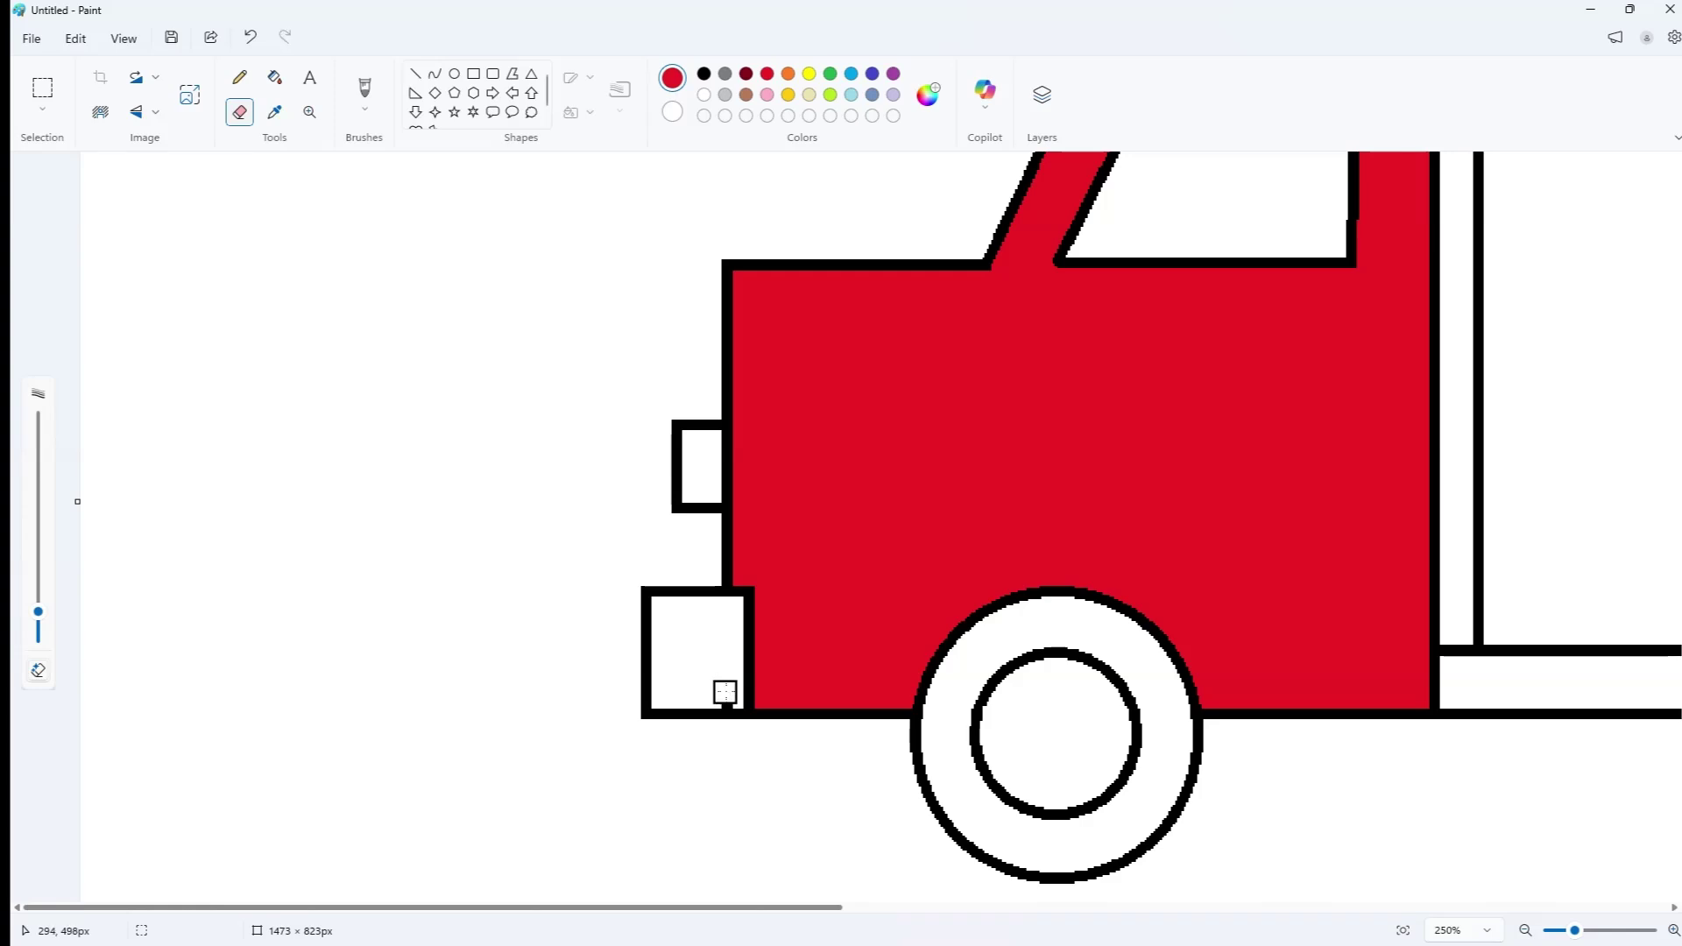
{"action": "left_click", "coordinate": [310, 111]}
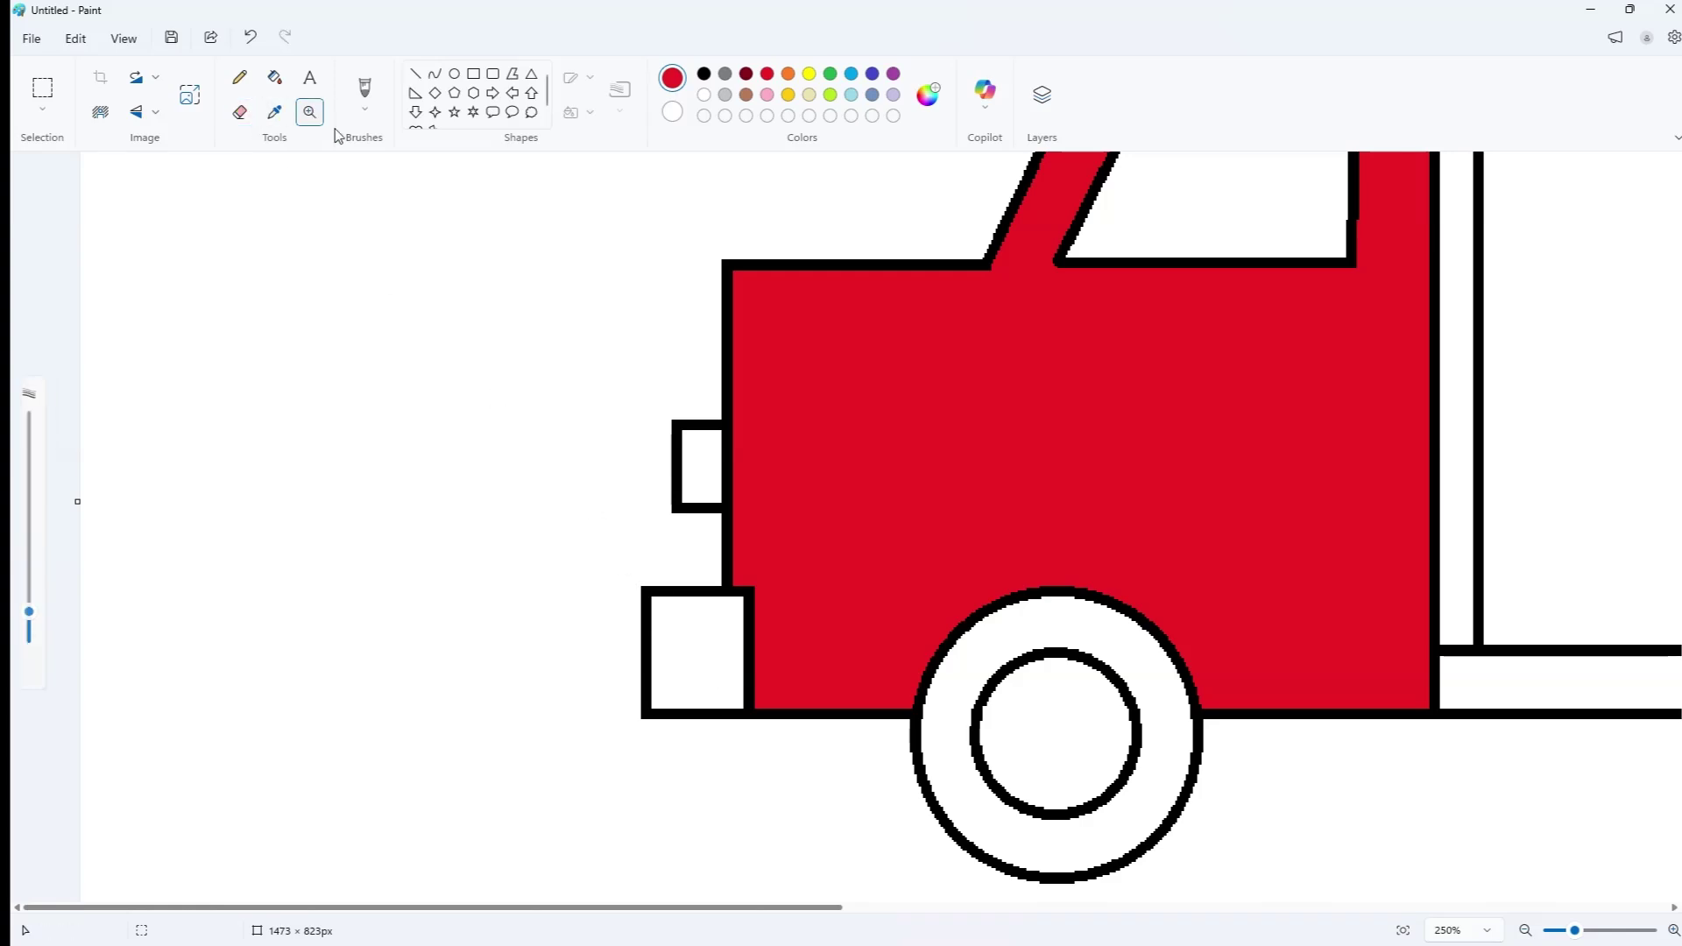
{"action": "right_click", "coordinate": [778, 422]}
{"action": "right_click", "coordinate": [778, 423]}
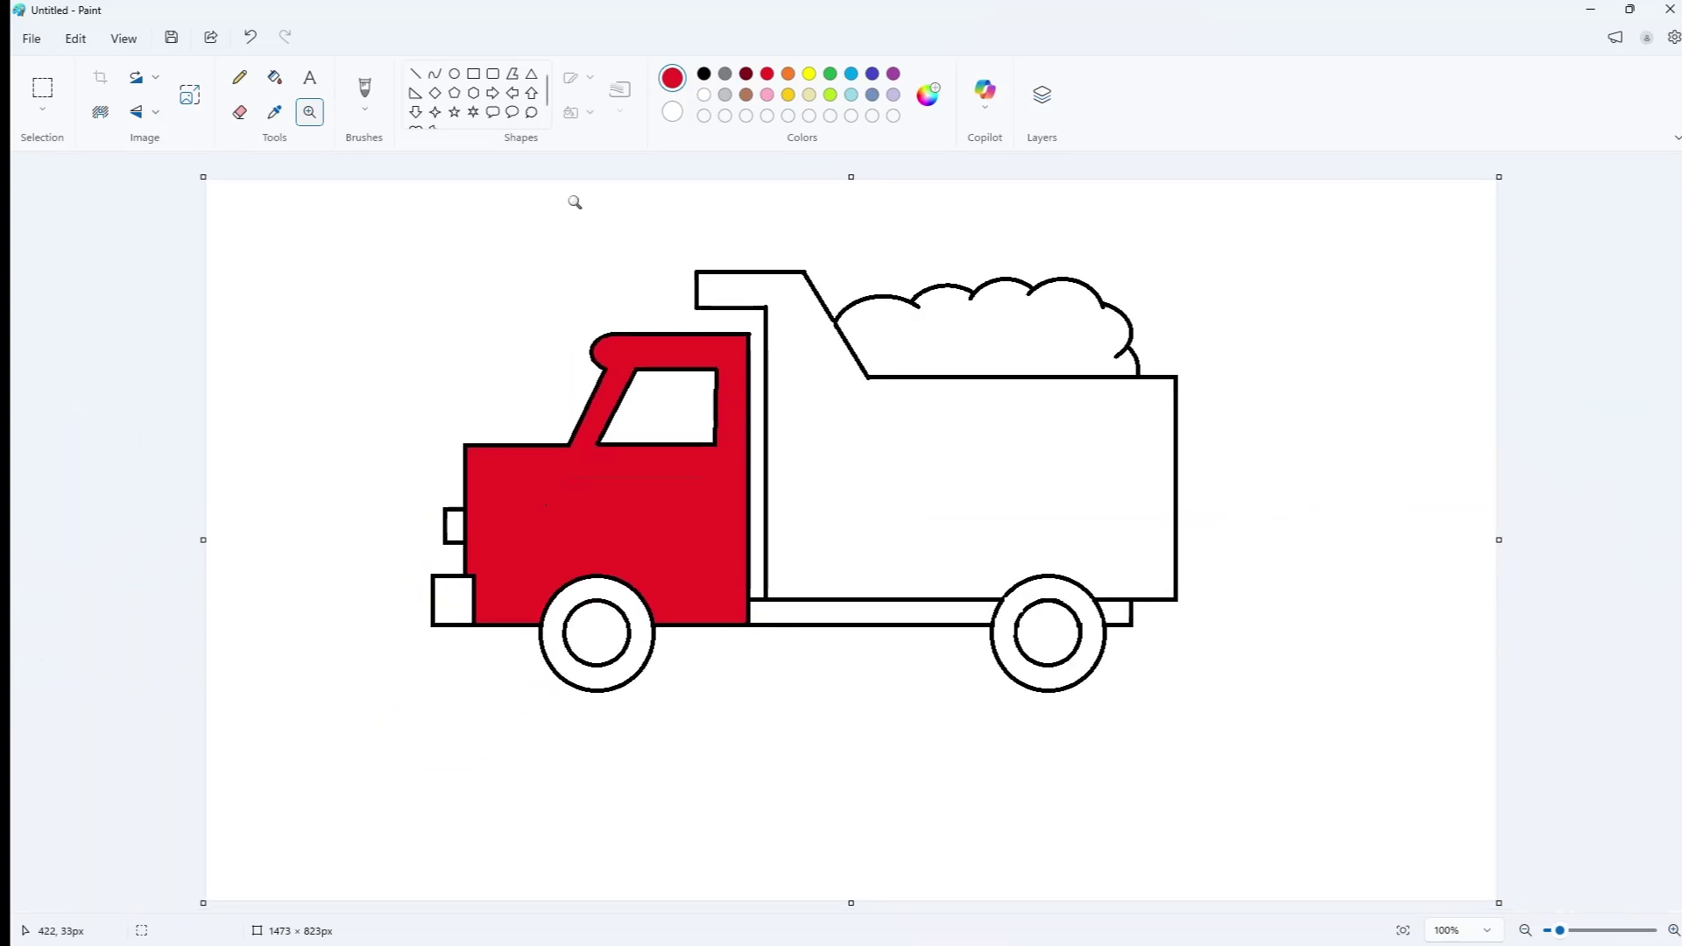
- Fill the front bumper and the hubs of both wheels with gray
{"action": "left_click", "coordinate": [725, 75]}
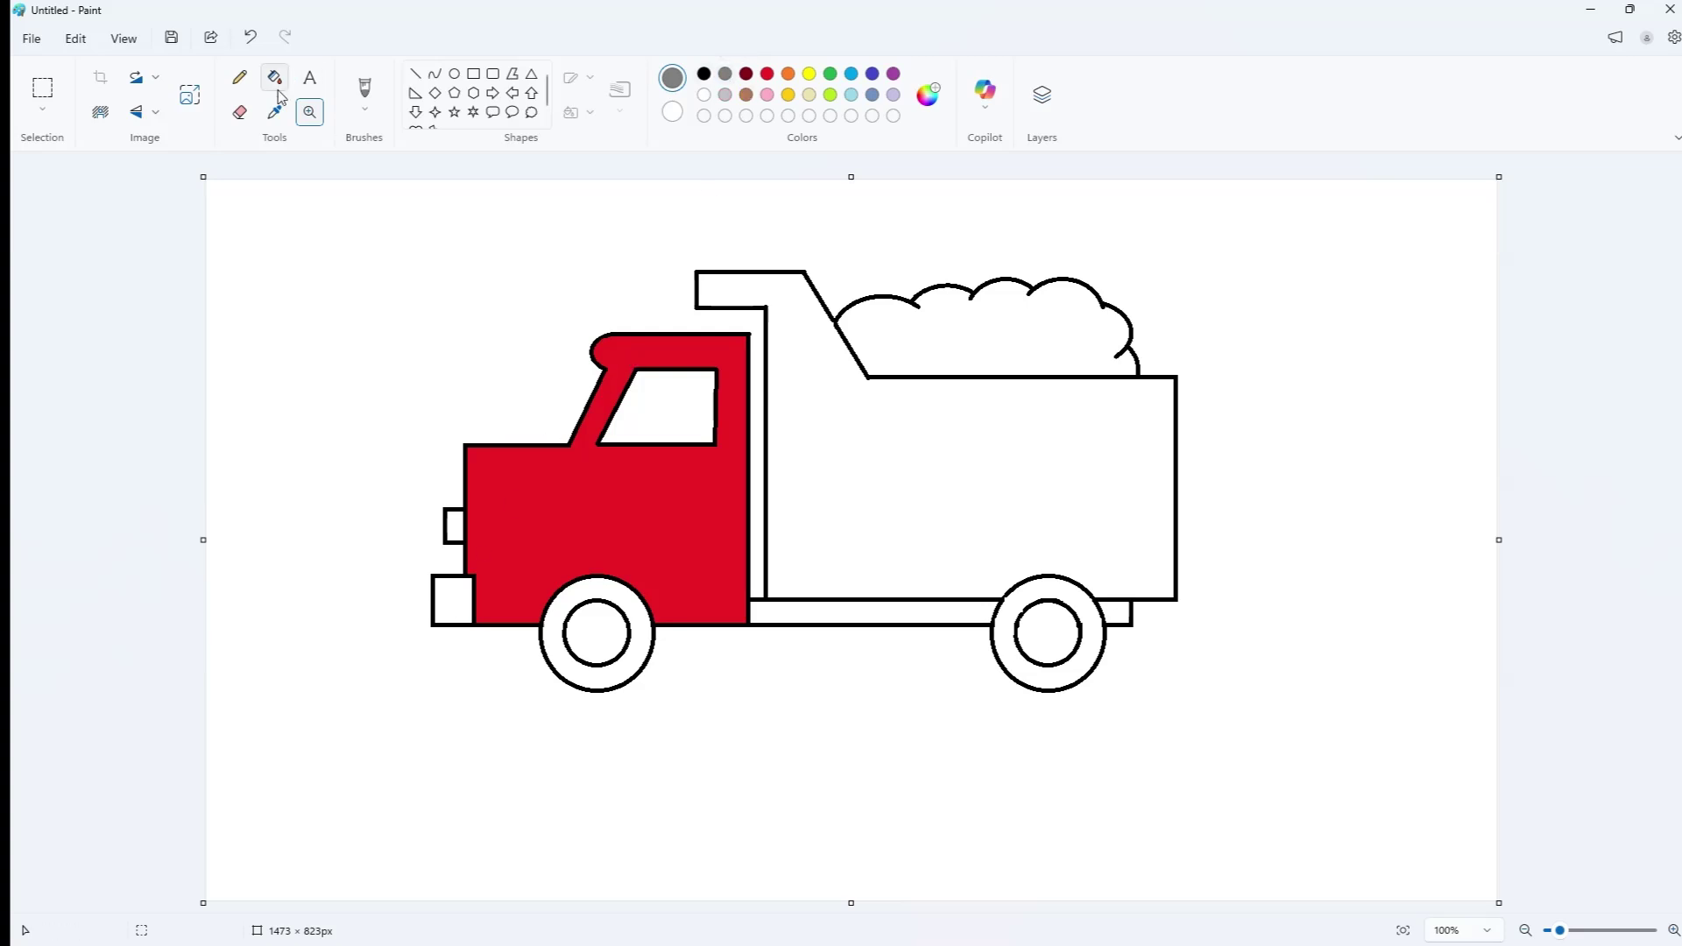
{"action": "left_click", "coordinate": [274, 77]}
{"action": "left_click", "coordinate": [458, 578]}
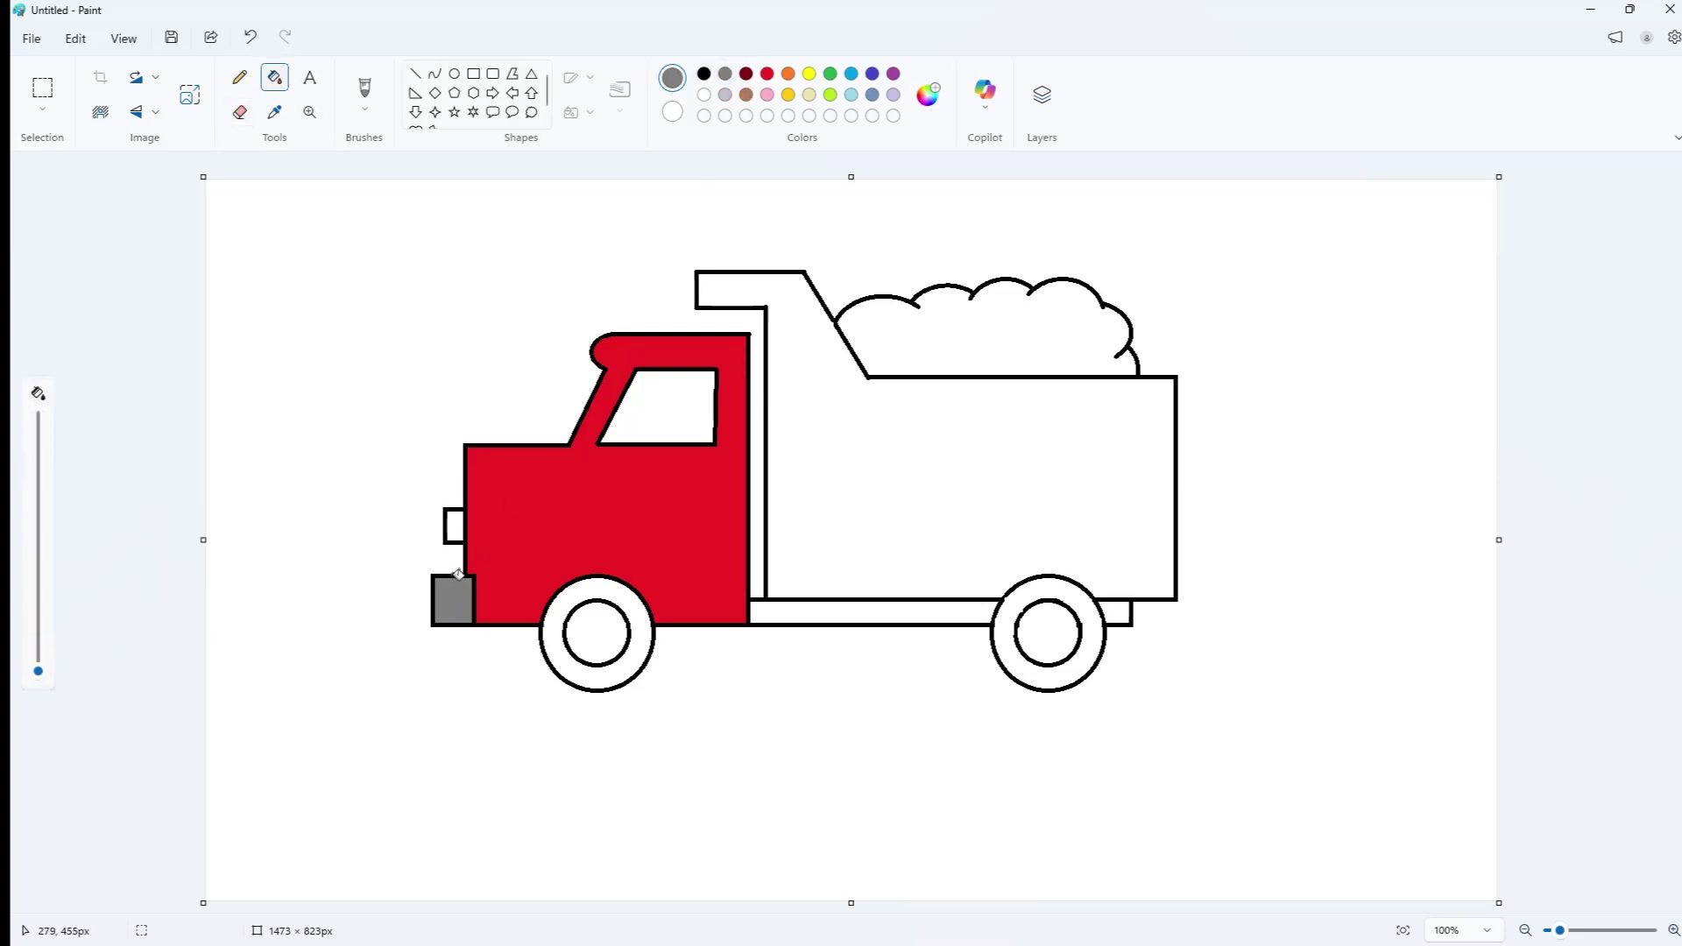
{"action": "left_click", "coordinate": [596, 632]}
{"action": "left_click", "coordinate": [1048, 633]}
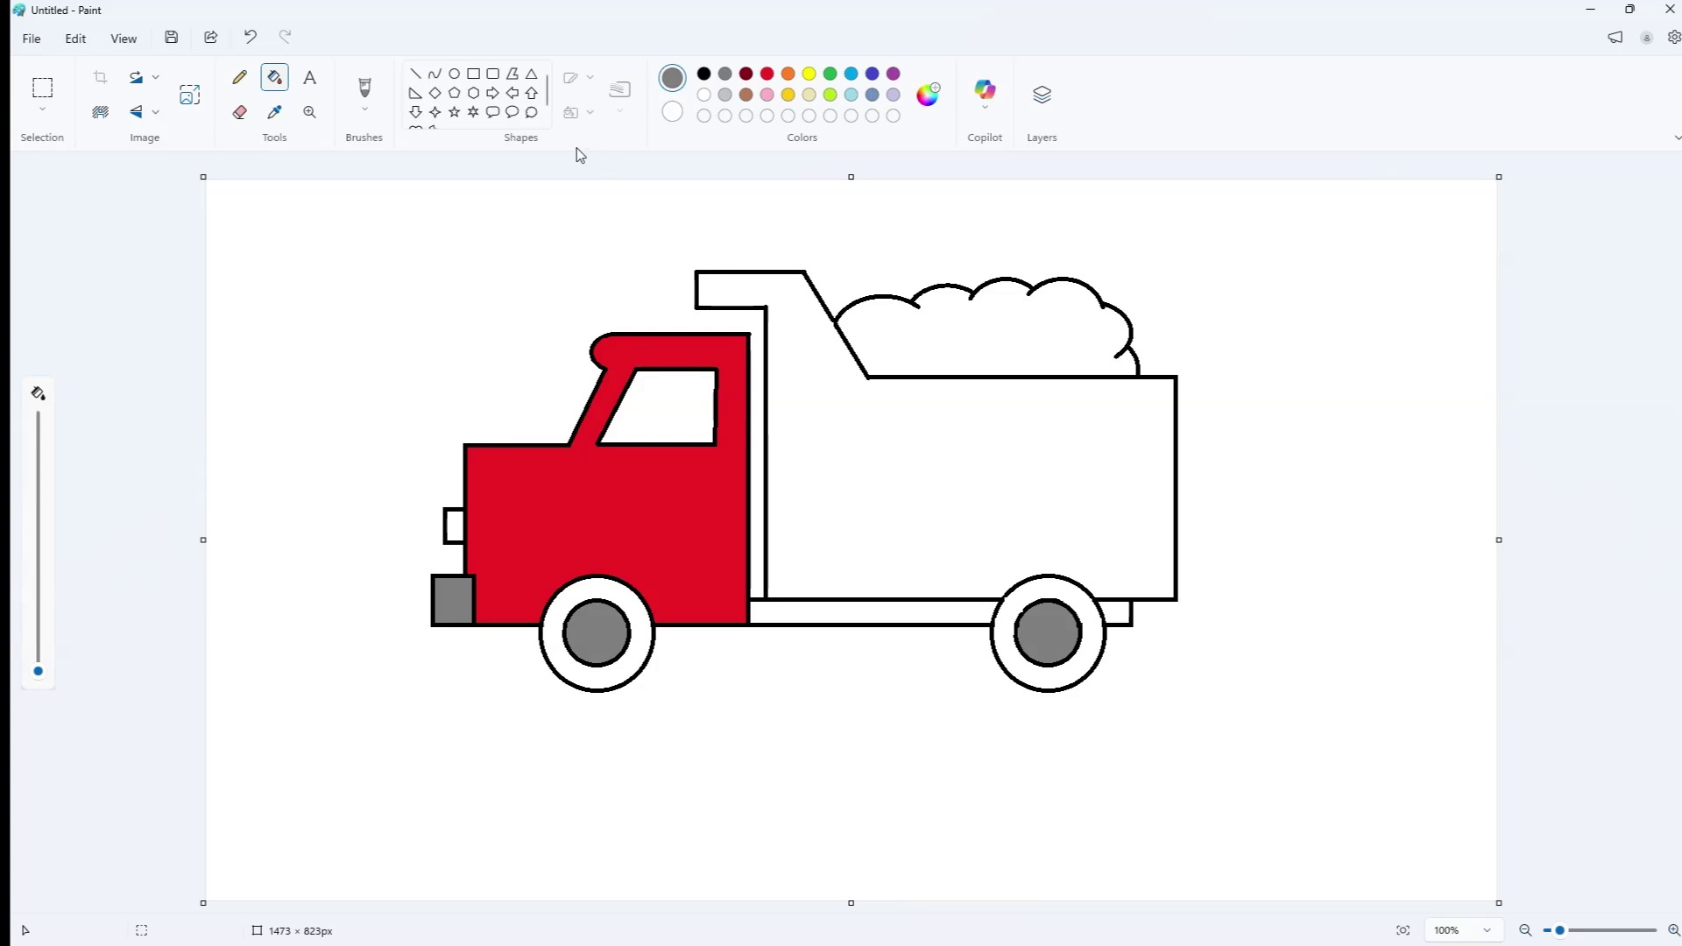
- Fill both chassis sections, in front of and behind the rear wheel, with red
{"action": "left_click", "coordinate": [767, 74]}
{"action": "left_click", "coordinate": [887, 611]}
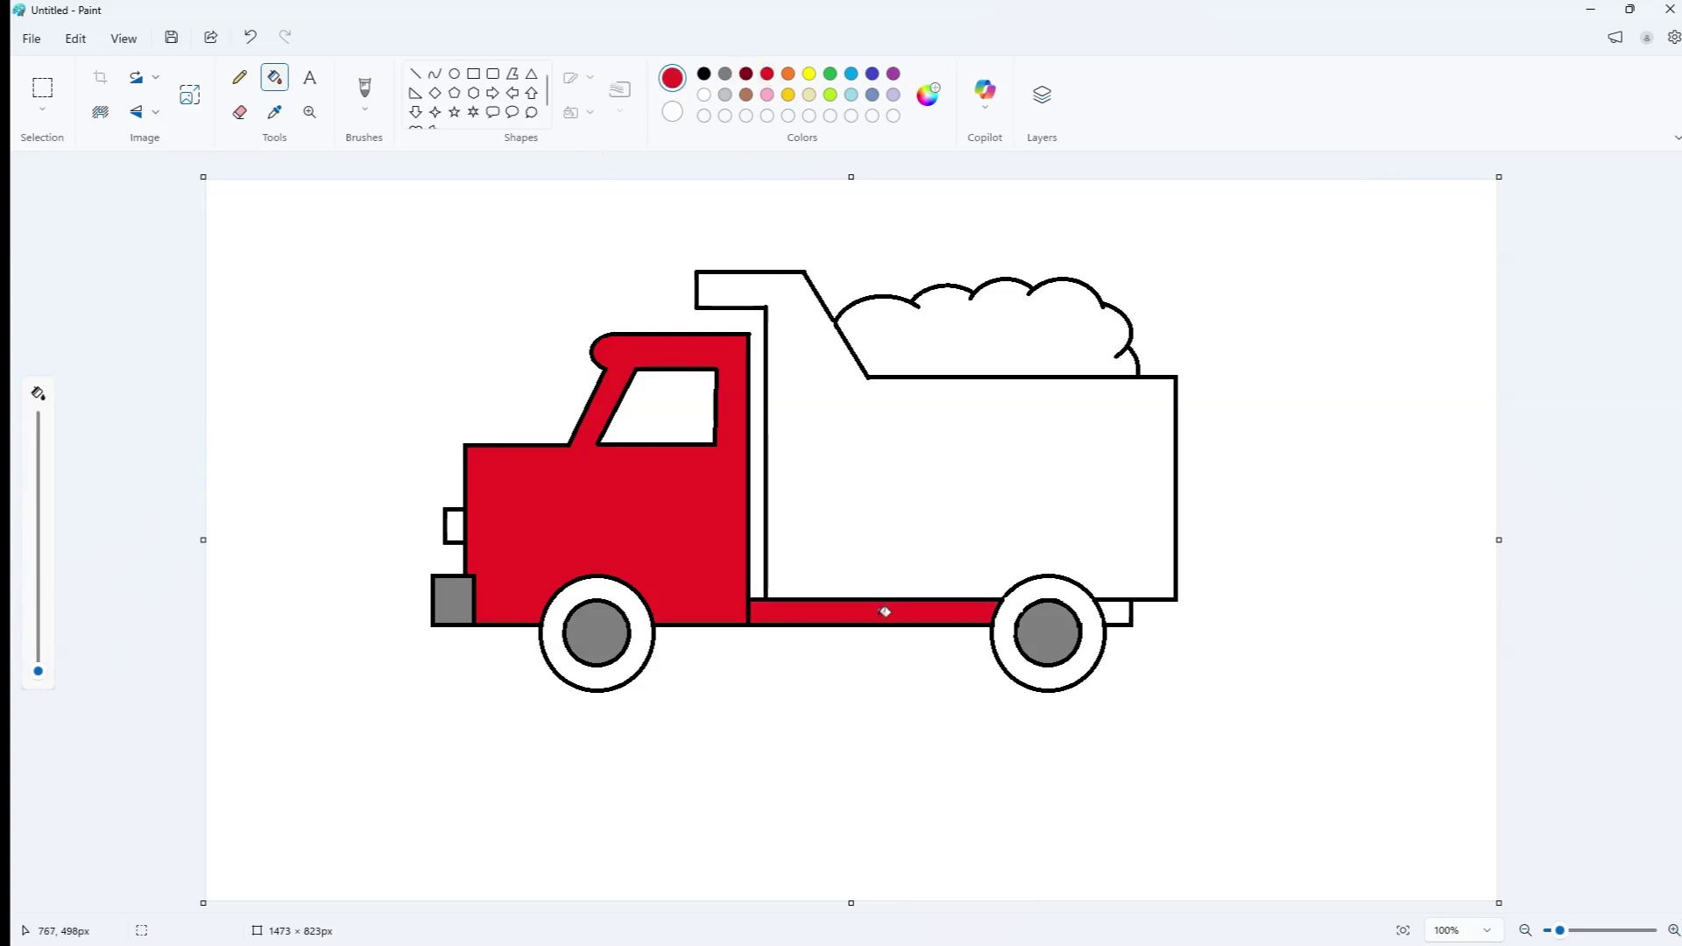
{"action": "left_click", "coordinate": [1117, 613]}
- Define the custom blue #000EED and fill the dump bed with it
{"action": "left_click", "coordinate": [928, 95]}
{"action": "left_click", "coordinate": [729, 262]}
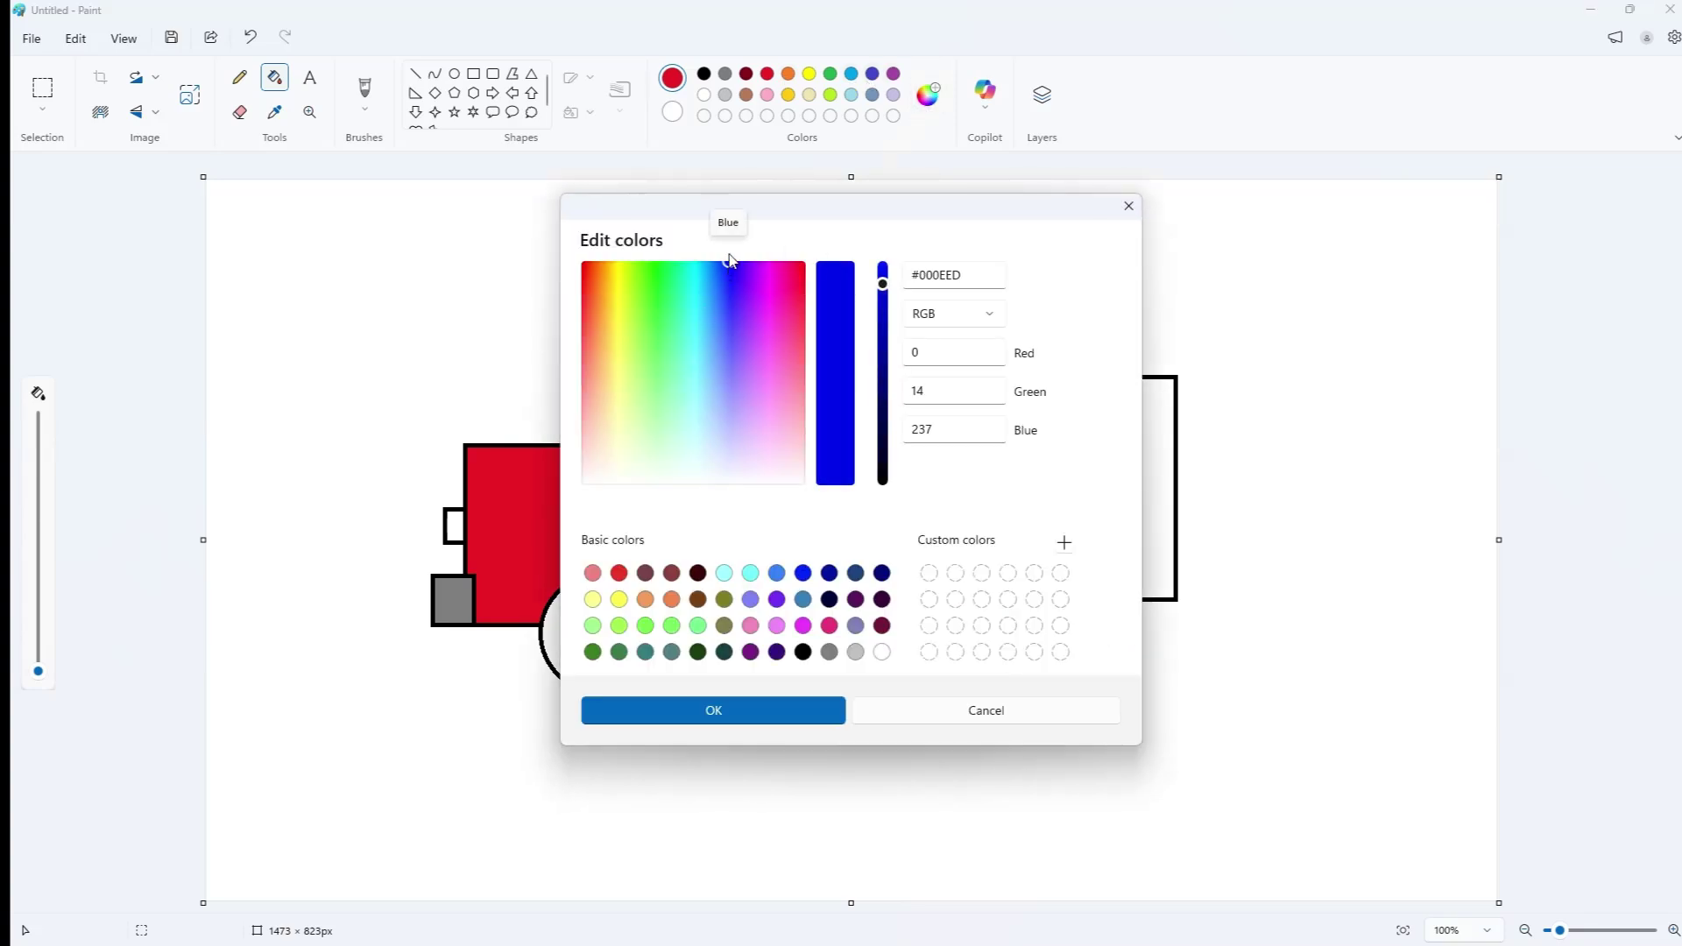
{"action": "left_click", "coordinate": [815, 711]}
{"action": "left_click", "coordinate": [925, 451]}
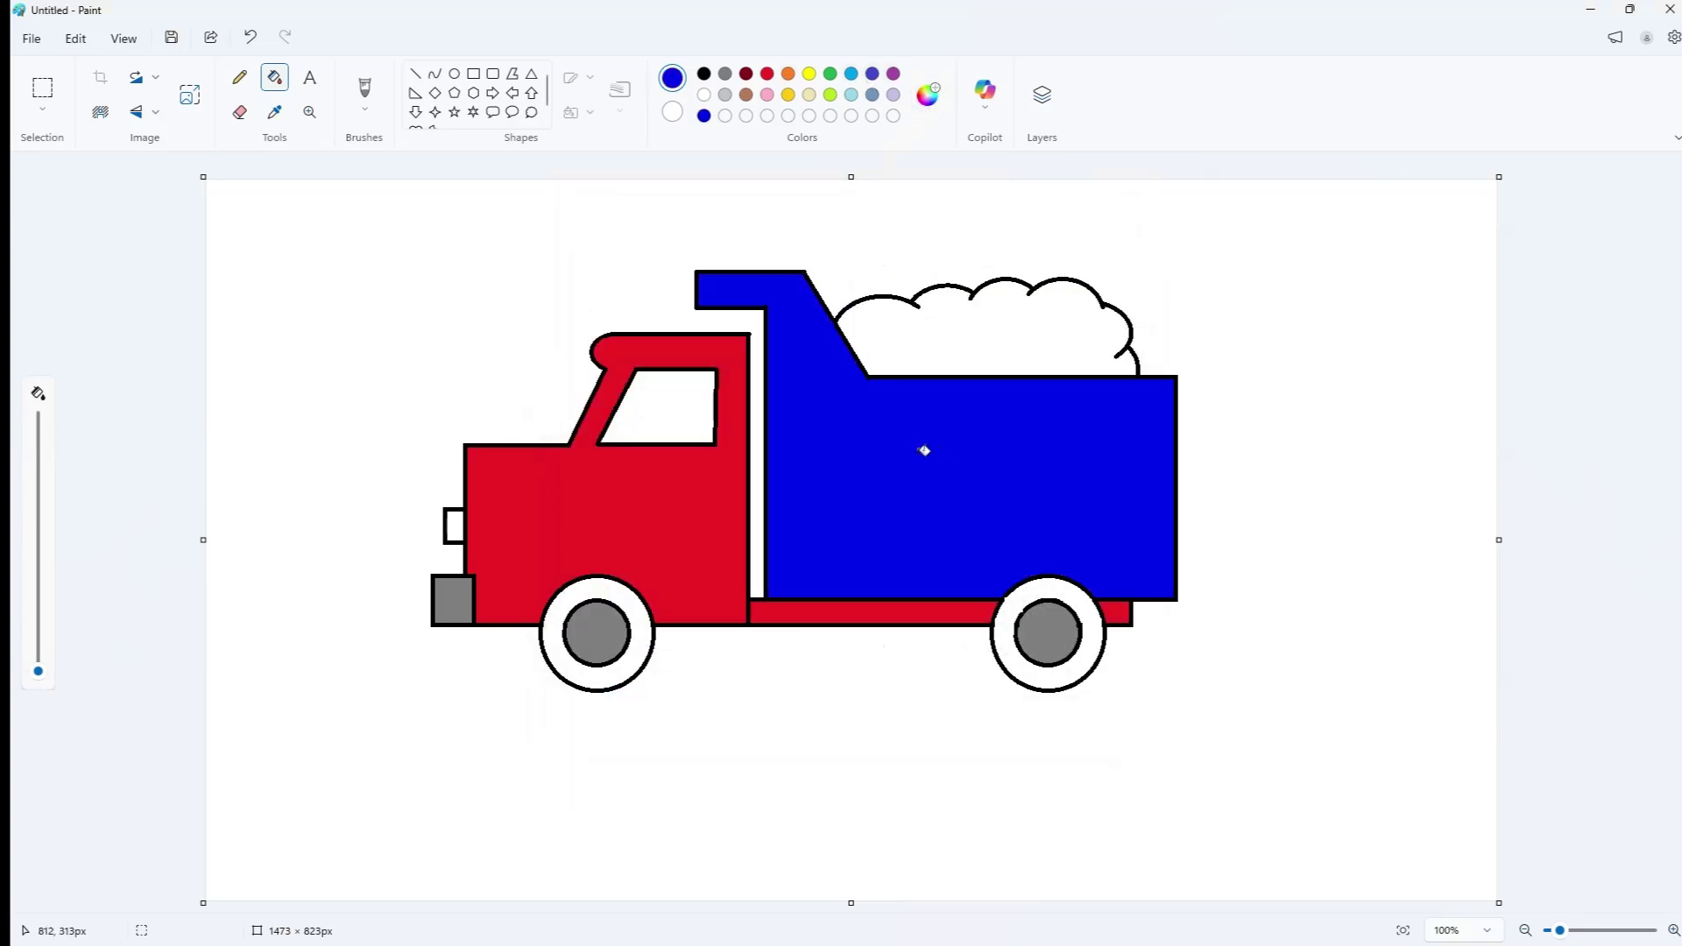
- Mix the custom dark red #BF131E from the dark red swatch and fill the load pile above the bed with it
{"action": "left_click", "coordinate": [746, 73]}
{"action": "left_click", "coordinate": [928, 95]}
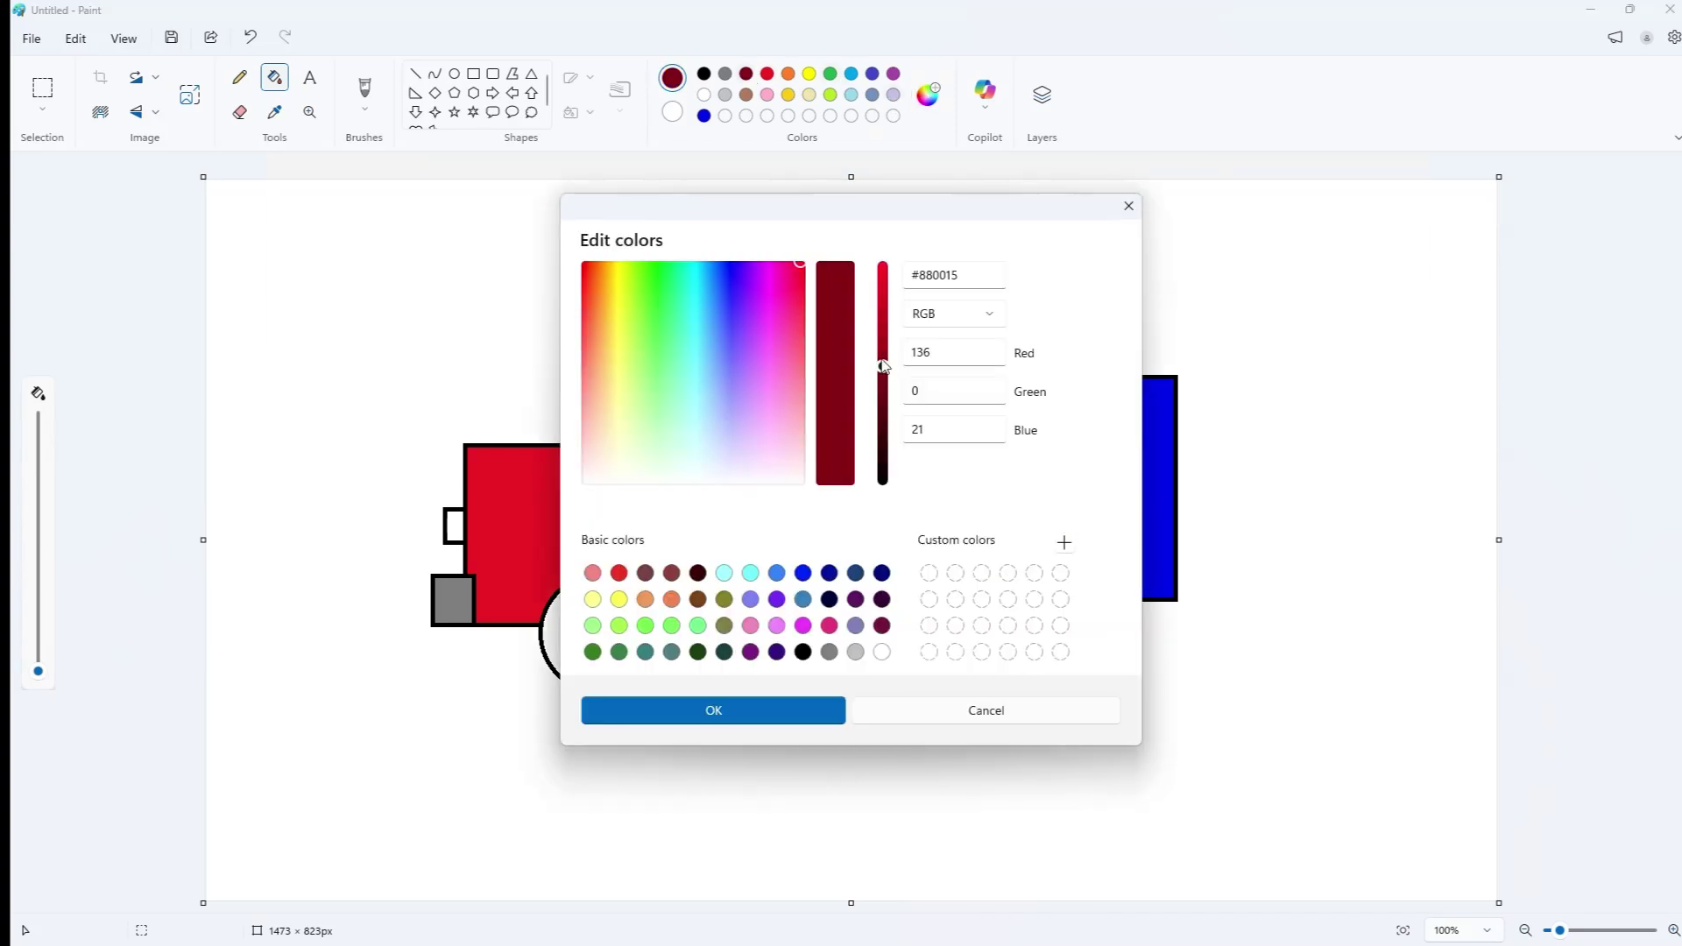
{"action": "mouse_move", "coordinate": [883, 367]}
{"action": "left_mouse_down"}
{"action": "mouse_move", "coordinate": [886, 334]}
{"action": "mouse_move", "coordinate": [888, 359]}
{"action": "left_mouse_up"}
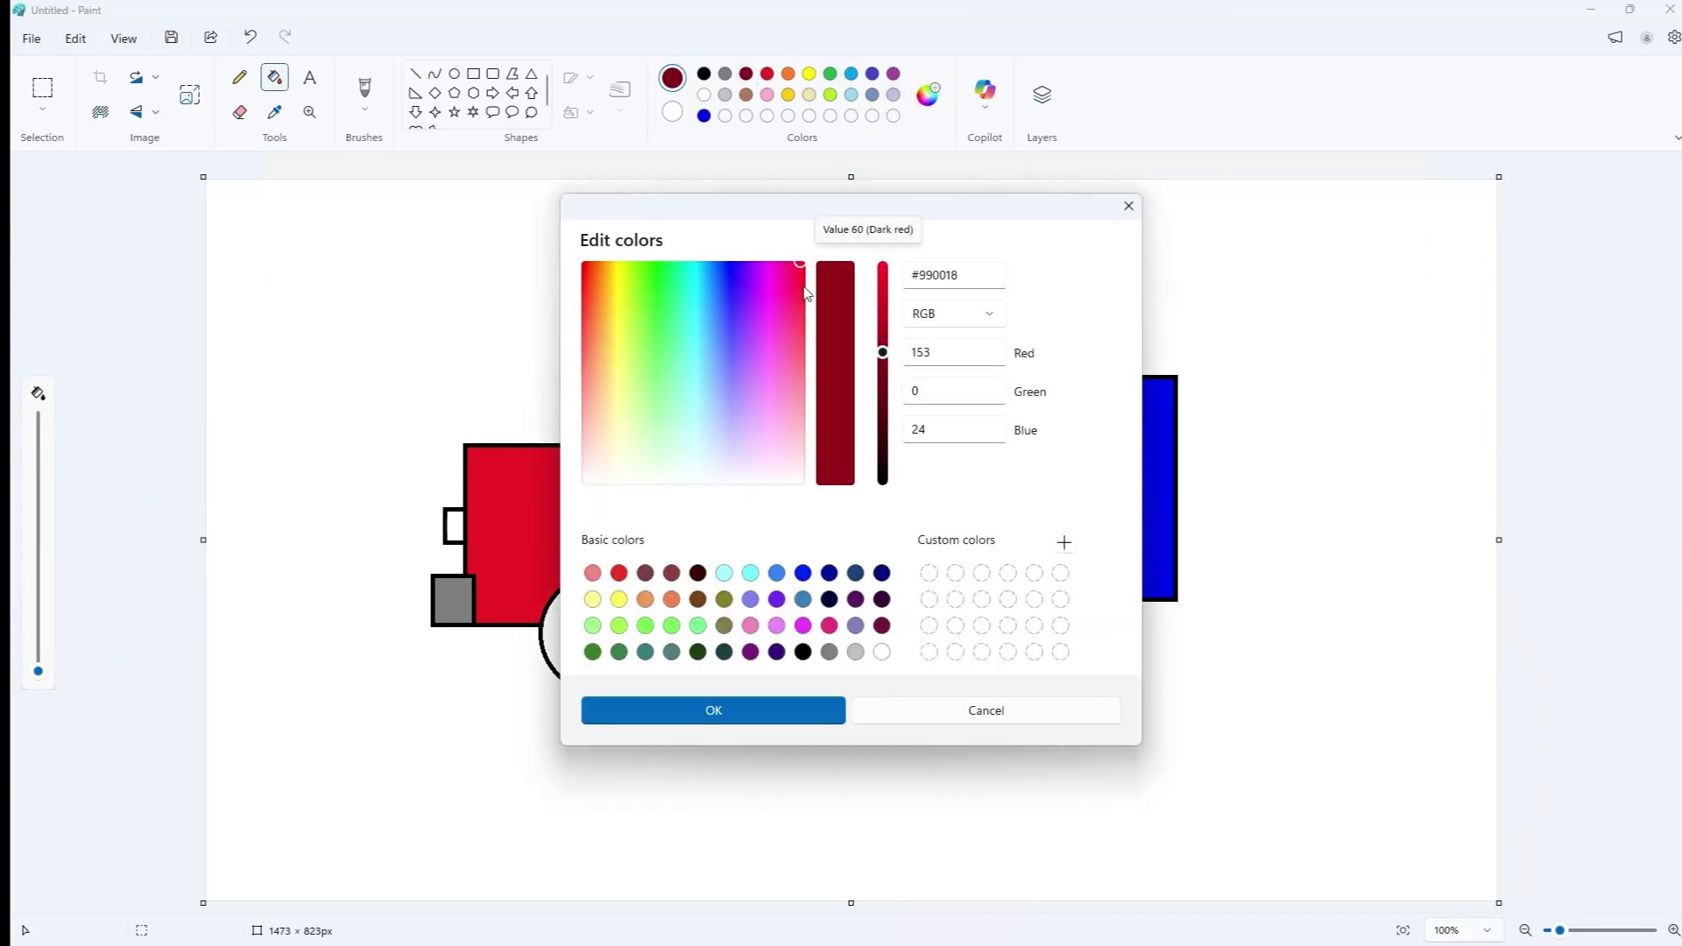
{"action": "left_click_drag", "start_coordinate": [801, 272], "coordinate": [803, 285]}
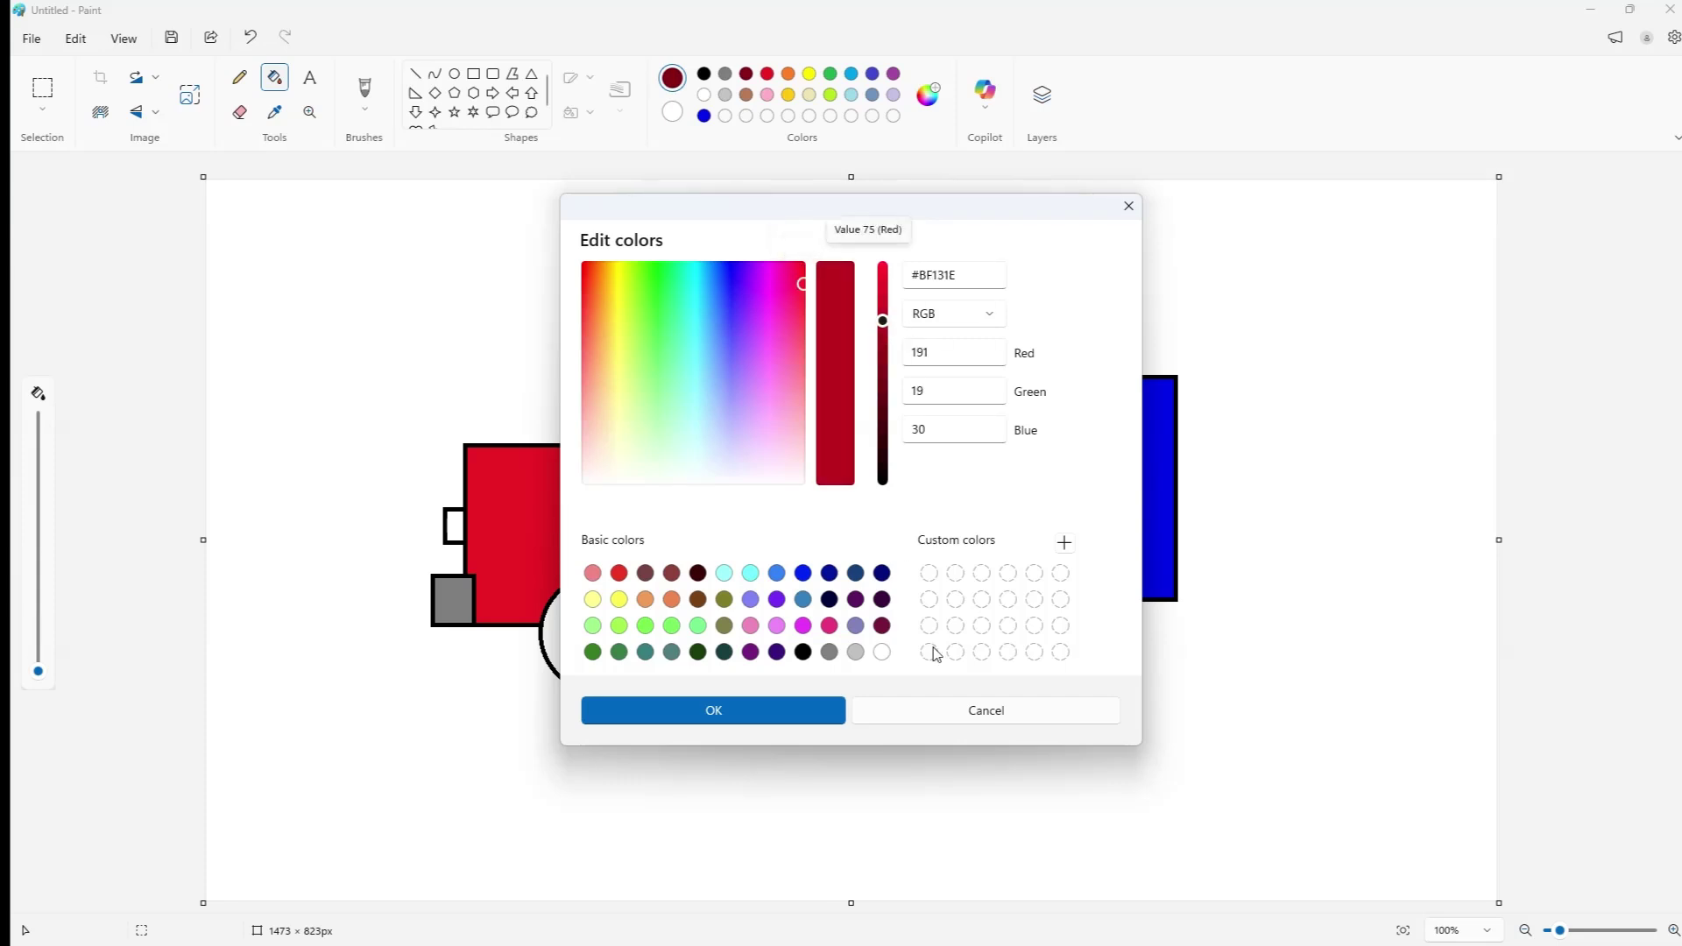
{"action": "left_click", "coordinate": [781, 705]}
{"action": "left_click", "coordinate": [937, 318]}
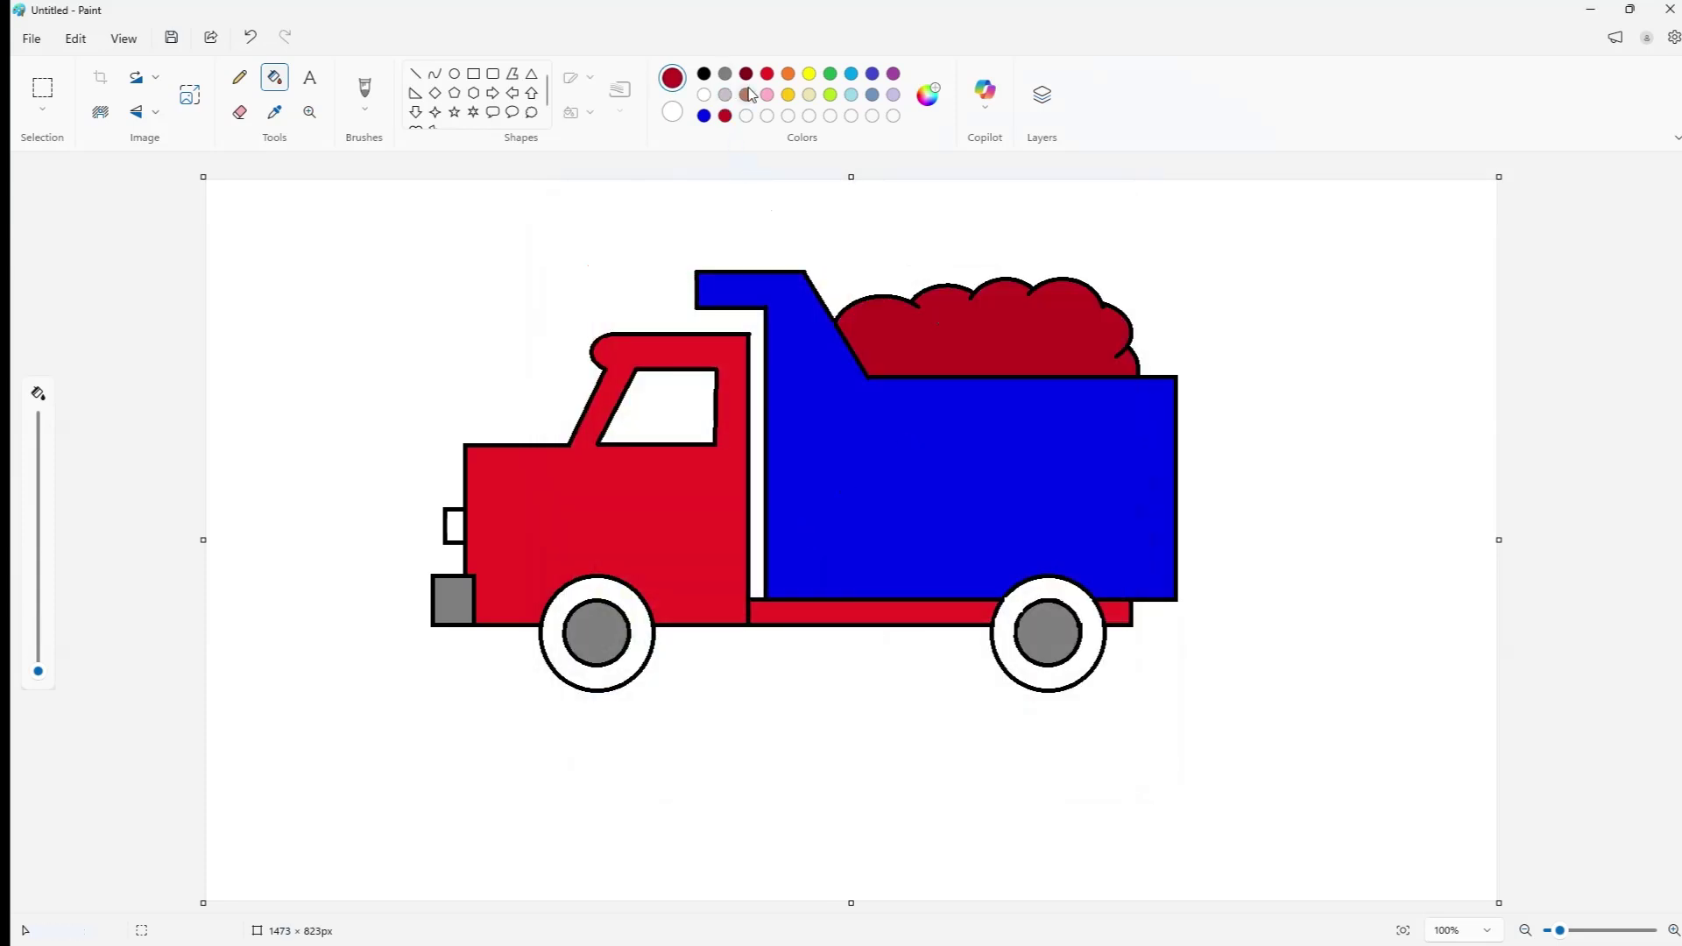
- Scatter small ovals of varying sizes over the load pile in the palette's dark red as a rock texture
{"action": "left_click", "coordinate": [454, 75]}
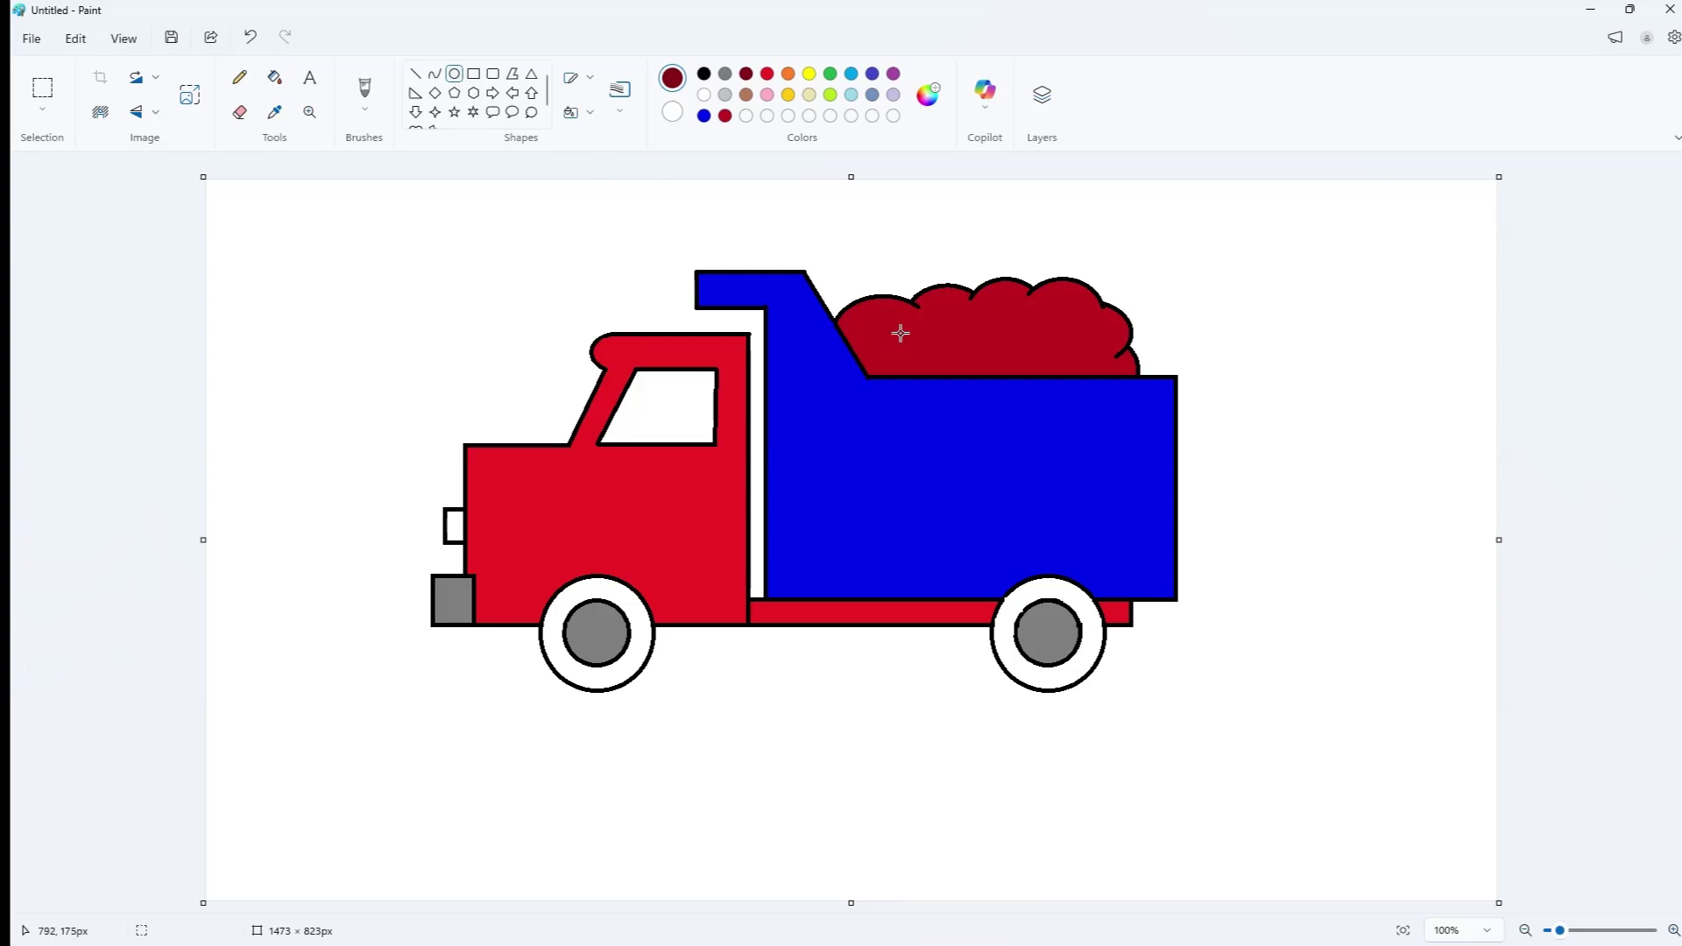
{"action": "mouse_move", "coordinate": [900, 331]}
{"action": "left_mouse_down"}
{"action": "mouse_move", "coordinate": [937, 339]}
{"action": "mouse_move", "coordinate": [988, 316]}
{"action": "mouse_move", "coordinate": [974, 344]}
{"action": "mouse_move", "coordinate": [1038, 327]}
{"action": "left_mouse_up"}
{"action": "left_click", "coordinate": [1024, 319]}
{"action": "left_click", "coordinate": [1021, 318]}
{"action": "left_click", "coordinate": [1061, 308]}
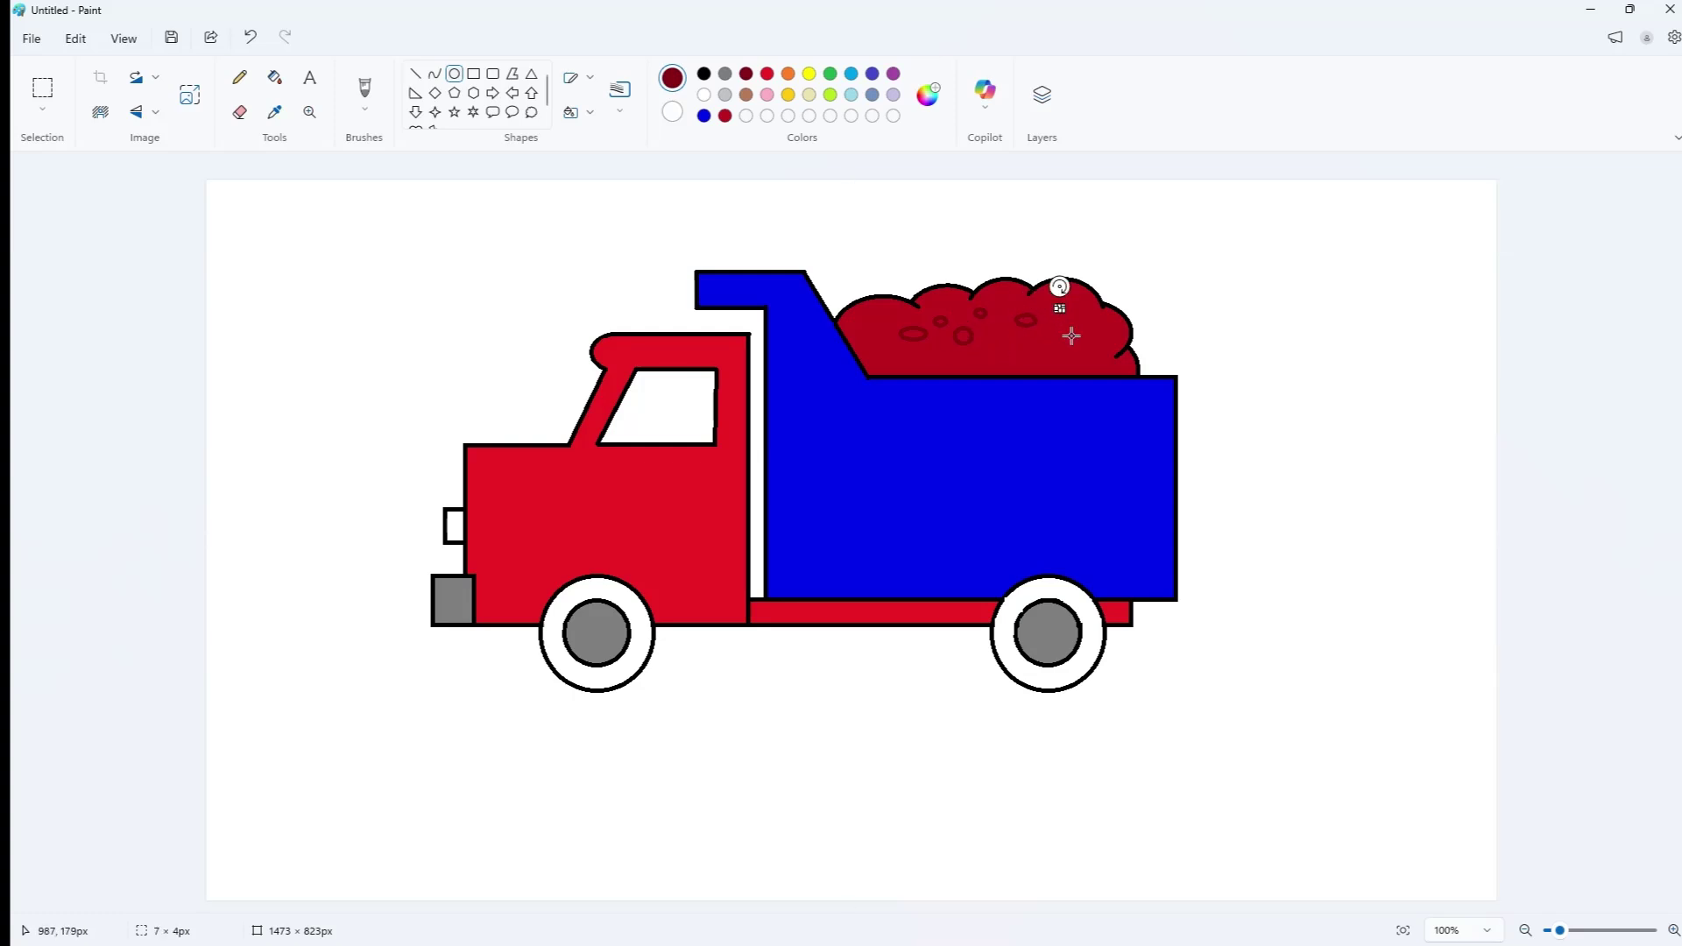
{"action": "left_click", "coordinate": [1002, 355]}
{"action": "left_click_drag", "start_coordinate": [870, 335], "coordinate": [884, 342]}
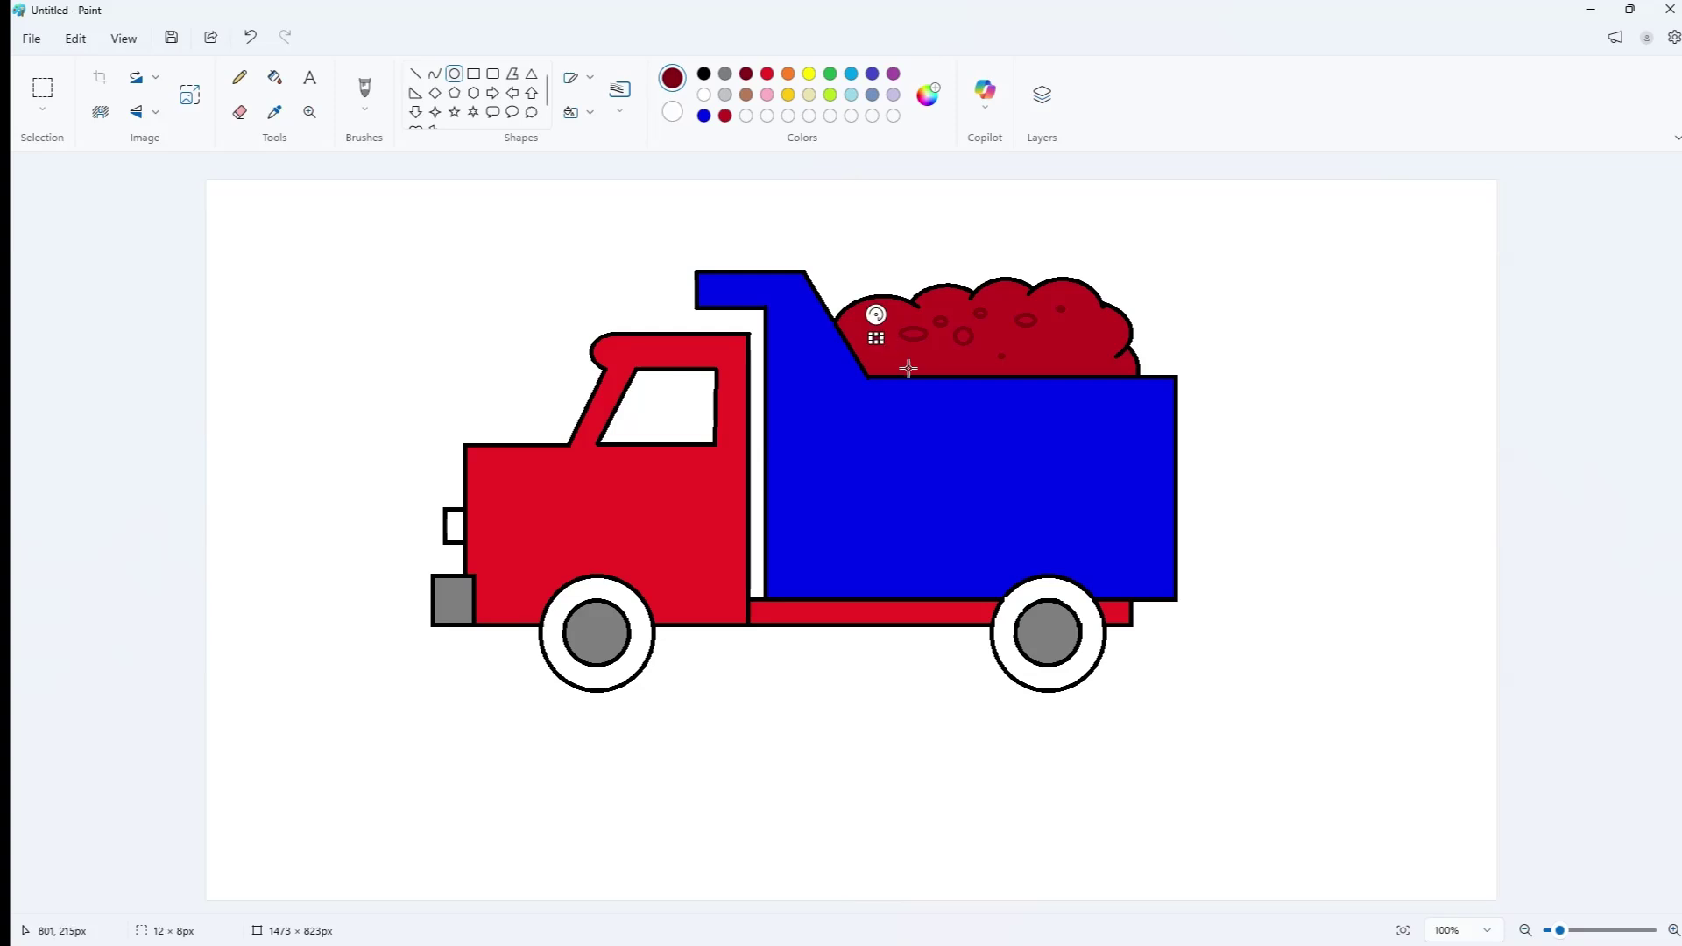
{"action": "left_click", "coordinate": [953, 362]}
{"action": "left_click", "coordinate": [1070, 360]}
{"action": "left_click_drag", "start_coordinate": [1071, 356], "coordinate": [1094, 367]}
{"action": "left_click", "coordinate": [1081, 334]}
{"action": "mouse_move", "coordinate": [1077, 309]}
{"action": "left_mouse_down"}
{"action": "mouse_move", "coordinate": [1091, 320]}
{"action": "mouse_move", "coordinate": [1008, 331]}
{"action": "mouse_move", "coordinate": [1041, 356]}
{"action": "mouse_move", "coordinate": [1090, 342]}
{"action": "left_mouse_up"}
{"action": "left_click", "coordinate": [1072, 343]}
{"action": "left_click", "coordinate": [1016, 336]}
{"action": "left_click", "coordinate": [1063, 327]}
{"action": "left_click", "coordinate": [1116, 272]}
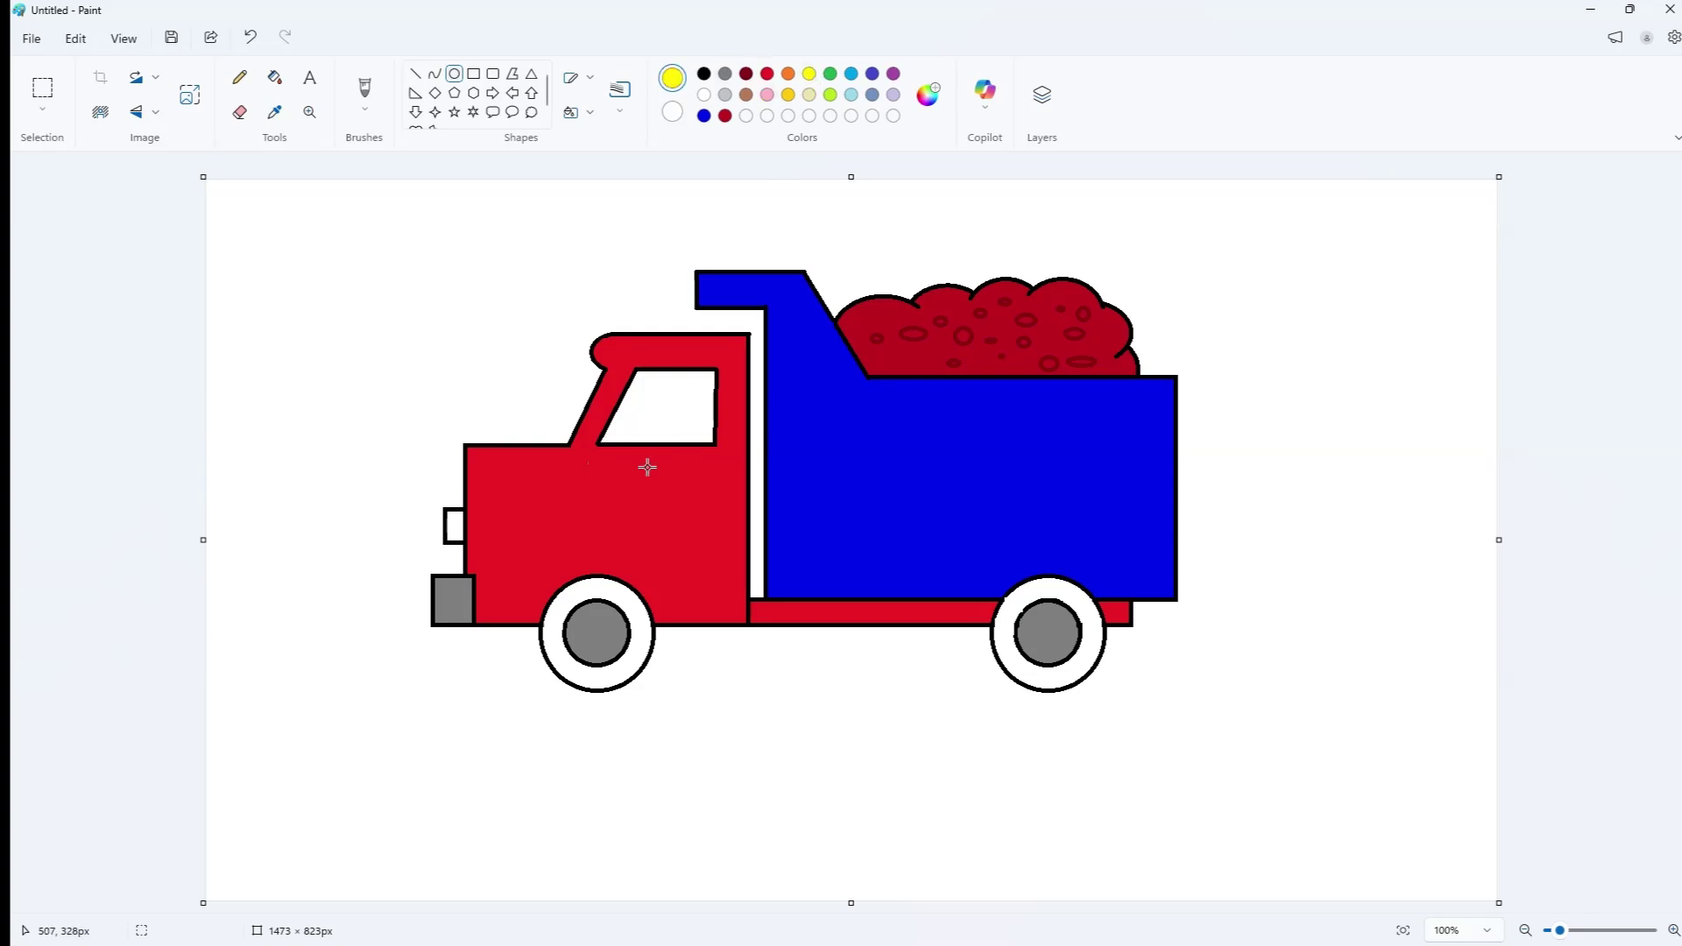
- Fill the headlight with yellow and the tire rings of both wheels with black
{"action": "left_click", "coordinate": [274, 77]}
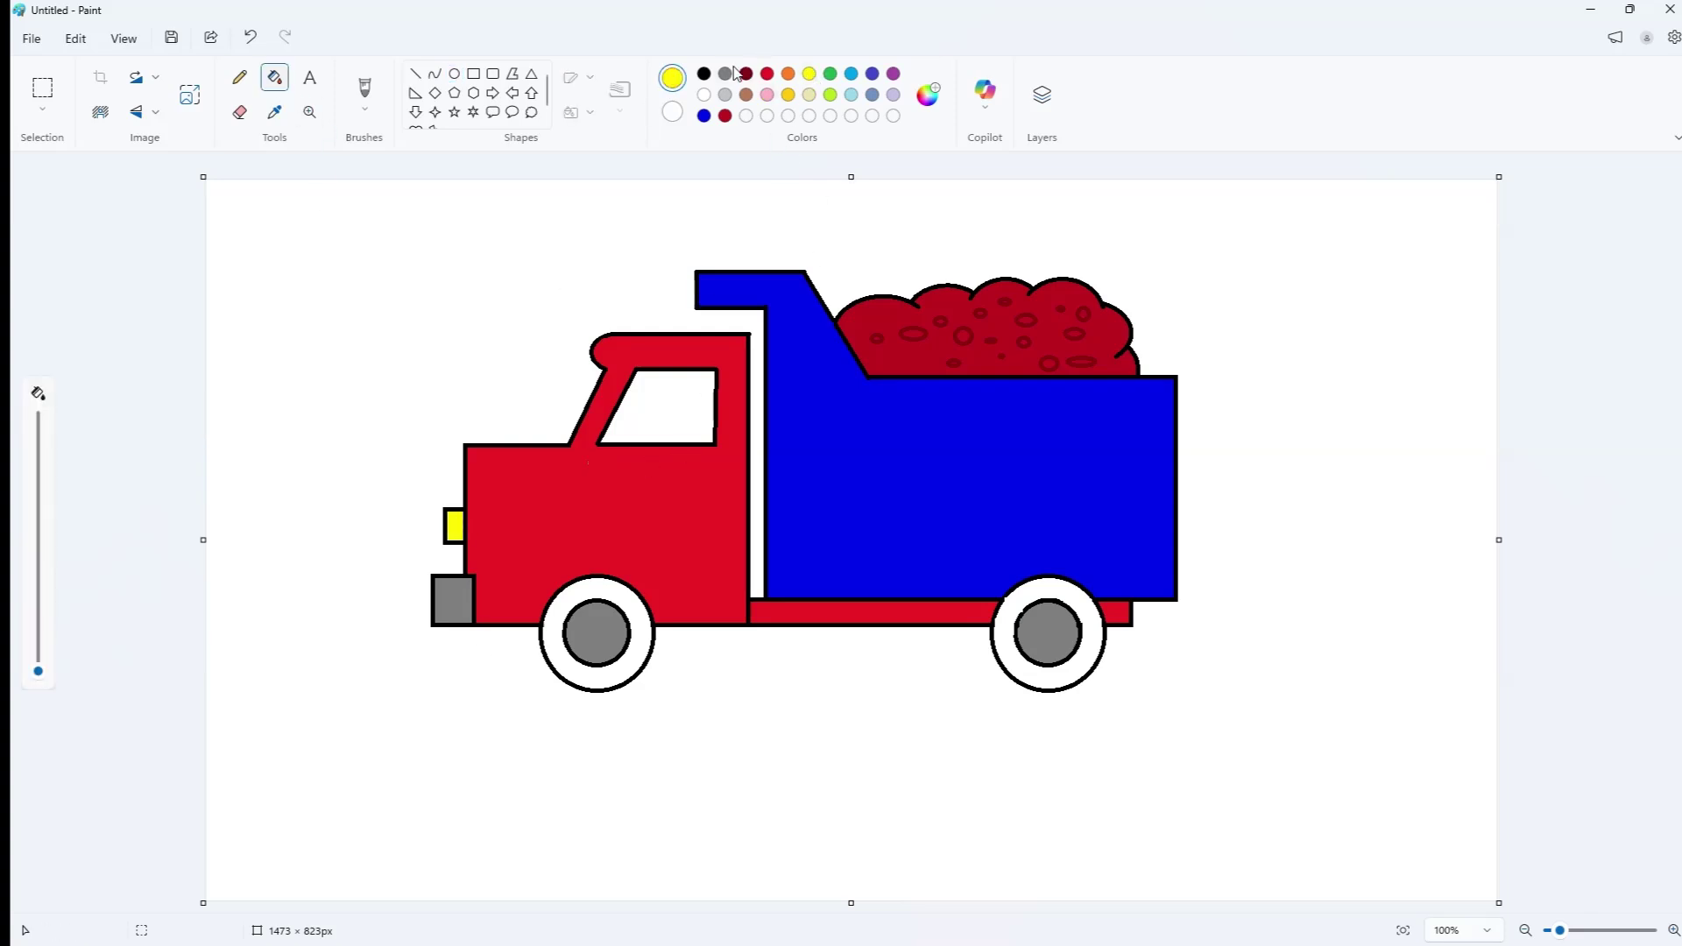
{"action": "left_click", "coordinate": [633, 603]}
{"action": "left_click", "coordinate": [1089, 600]}
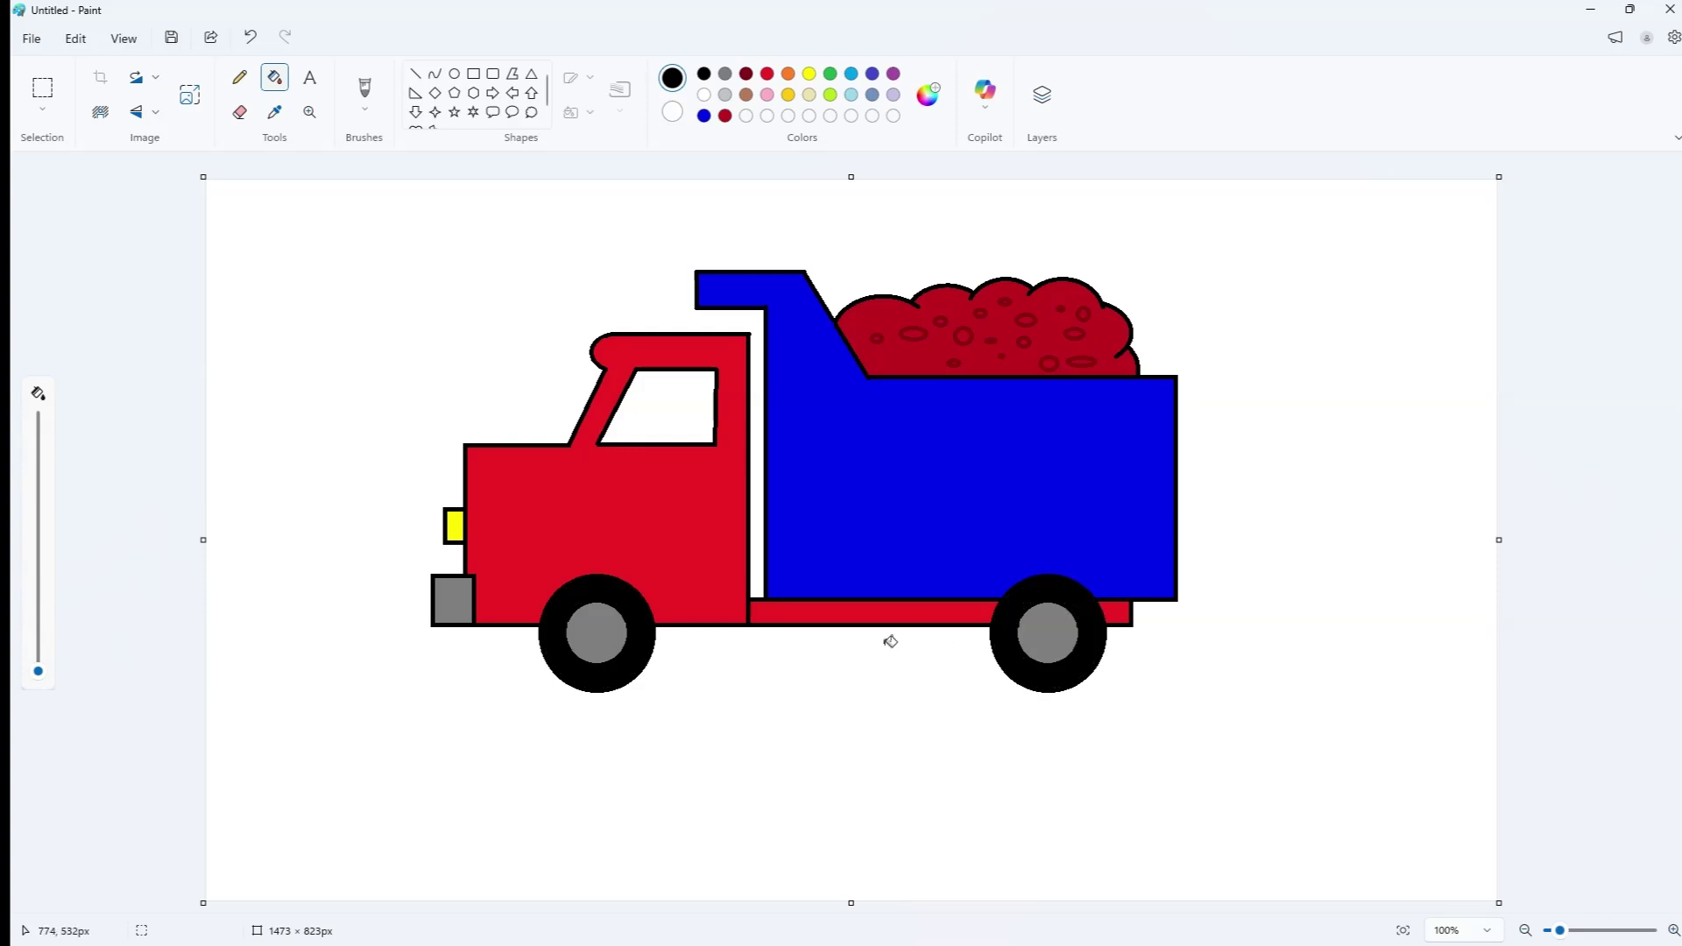
- Fill the cab window with turquoise
{"action": "left_click", "coordinate": [851, 74]}
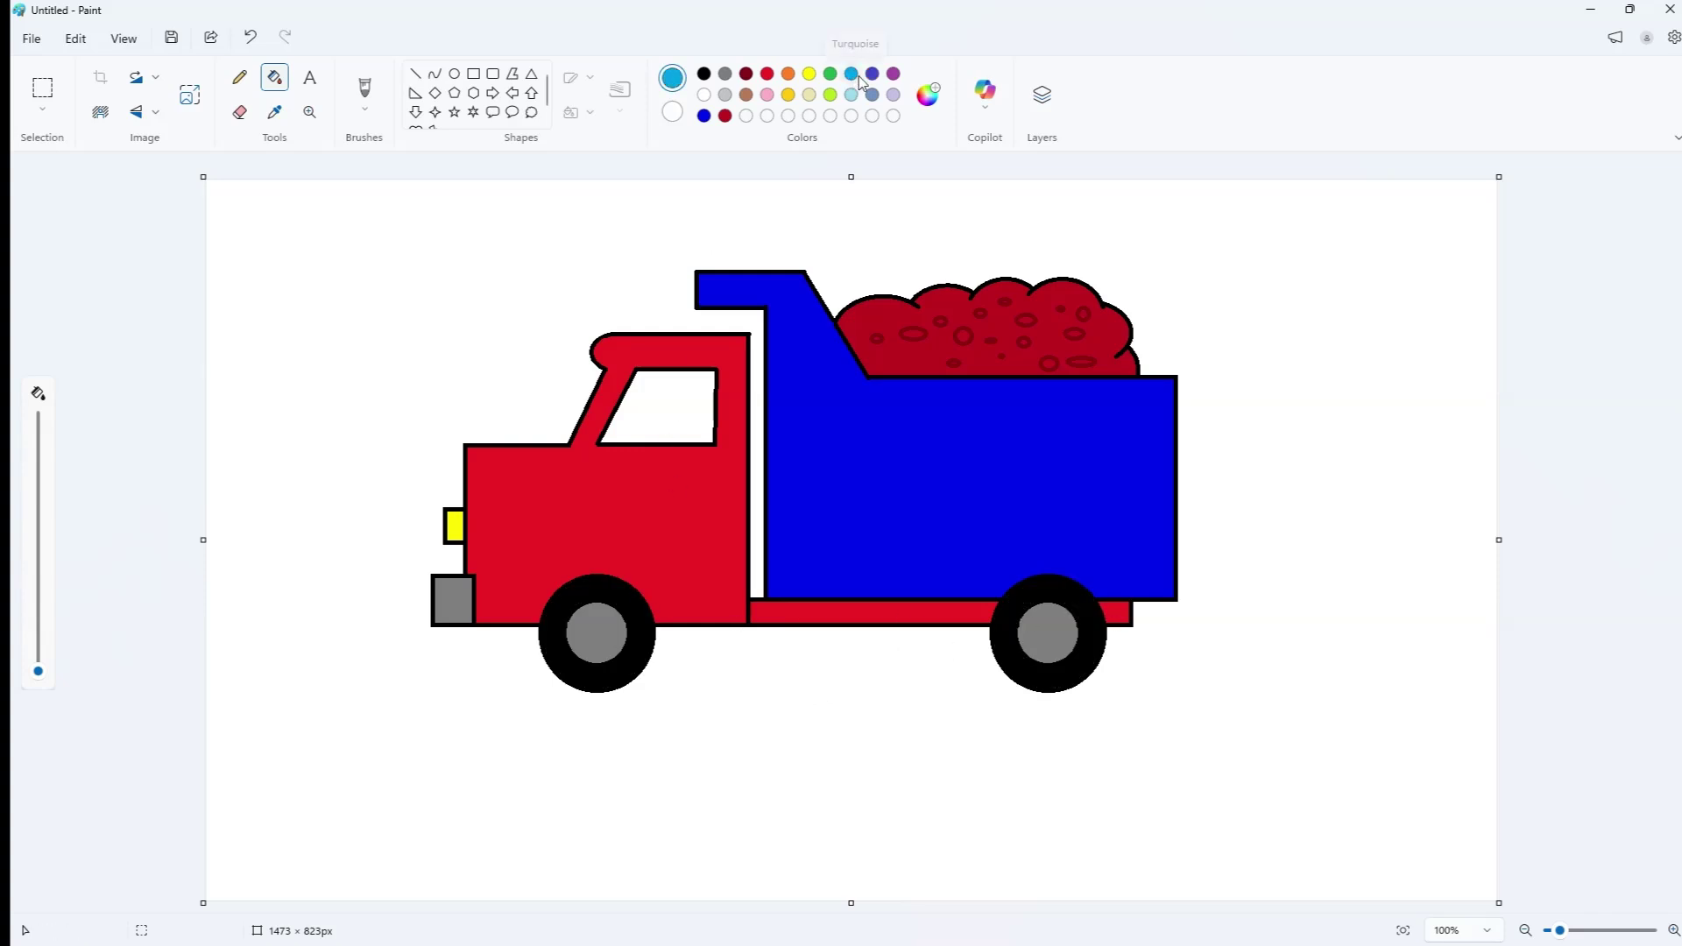
{"action": "left_click", "coordinate": [679, 422]}
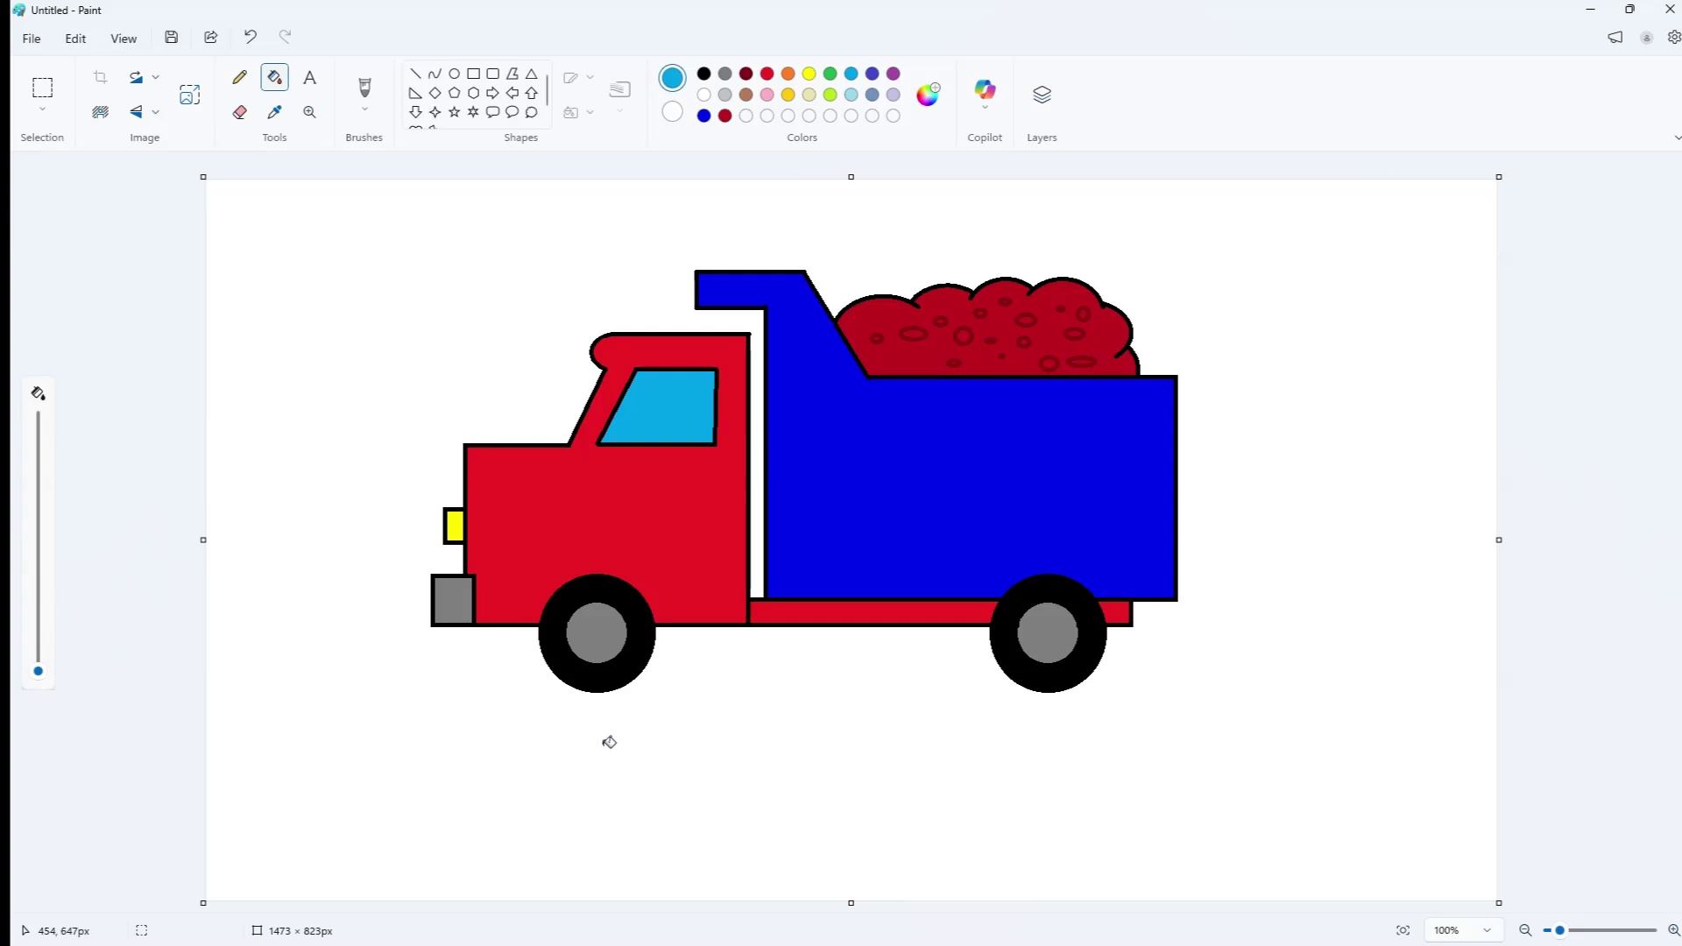
- Brush a thin, wavy black ground line across the whole canvas, passing behind both wheels
{"action": "left_click", "coordinate": [365, 88]}
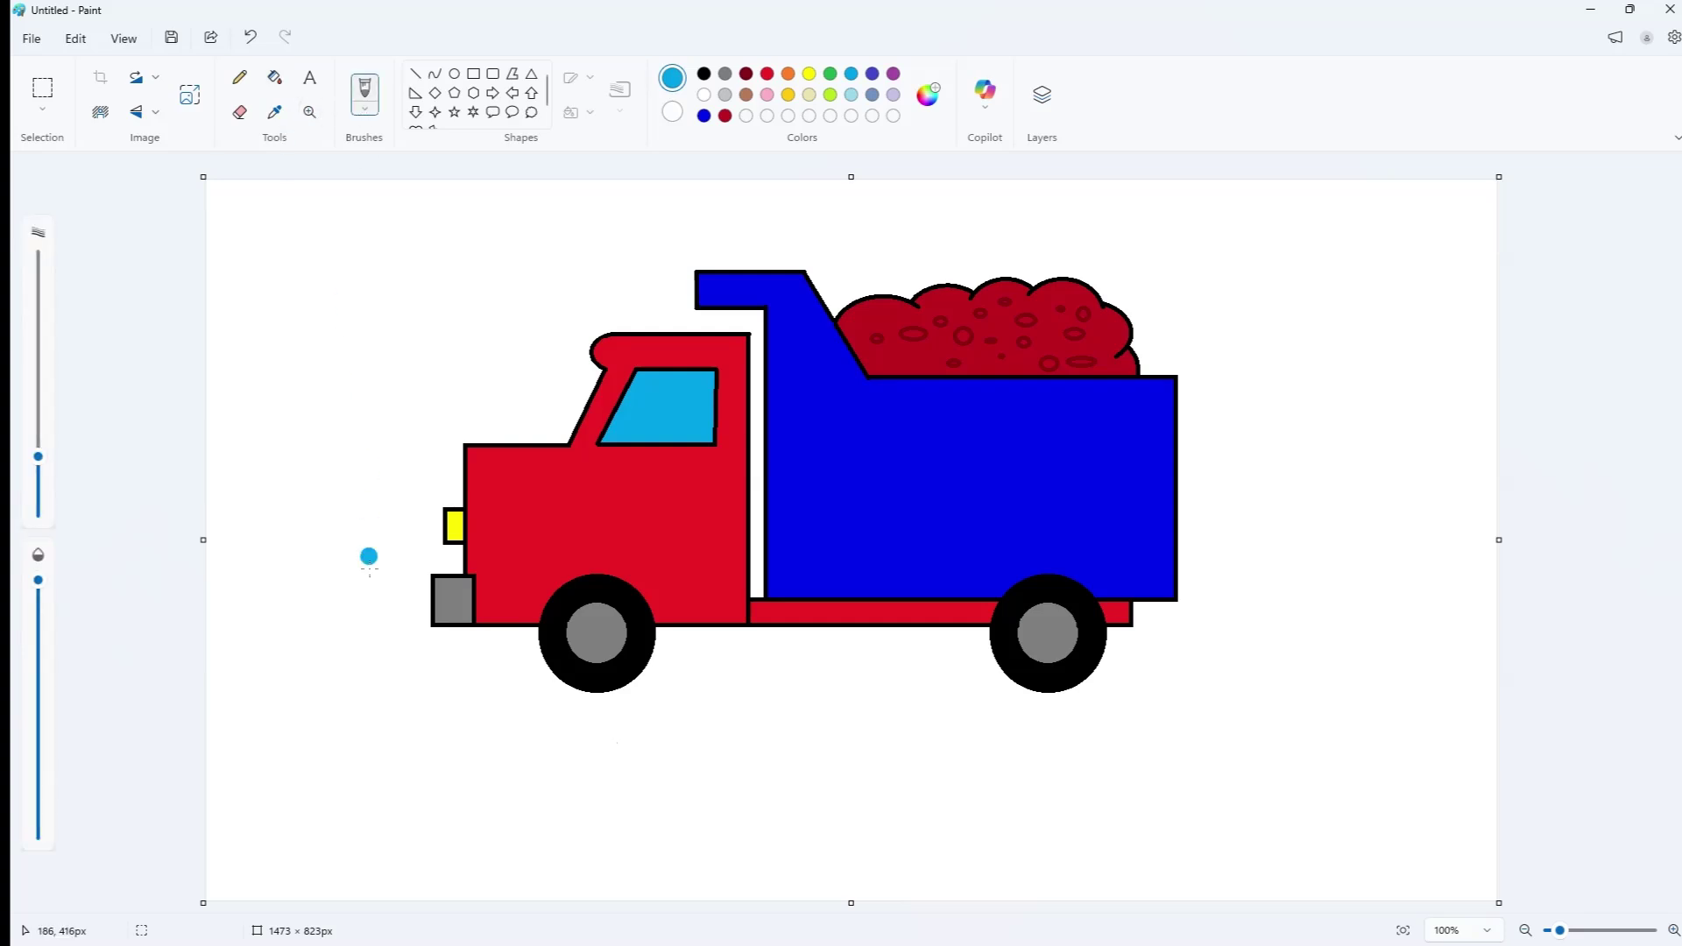
{"action": "left_click", "coordinate": [704, 73]}
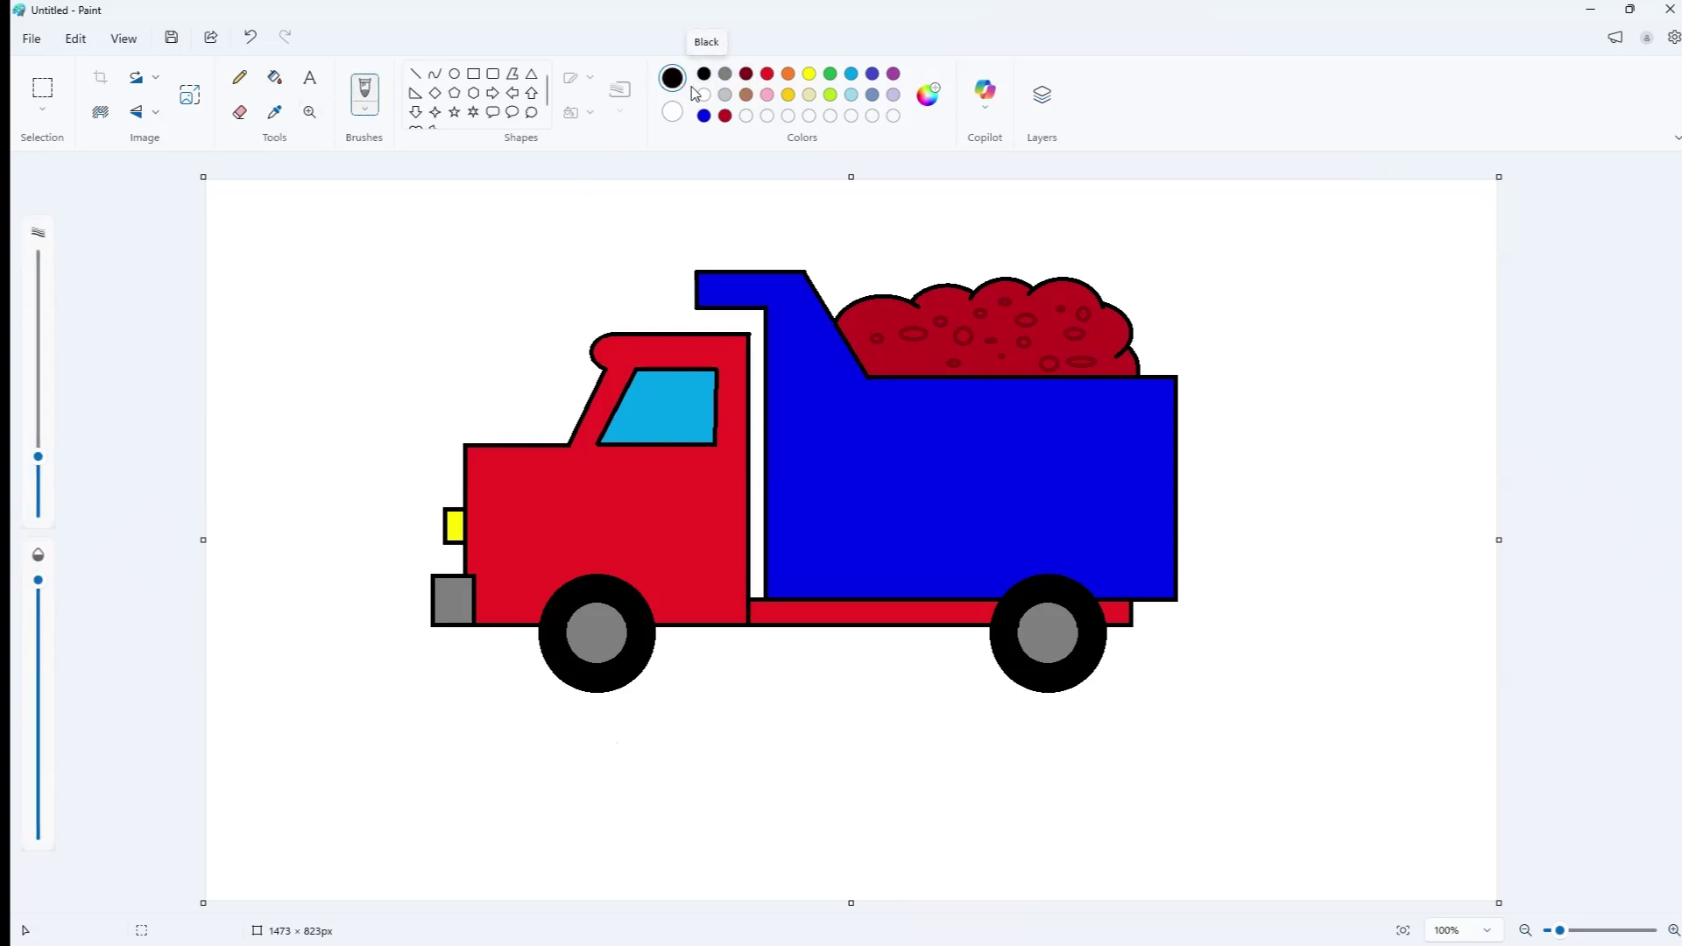
{"action": "left_click_drag", "start_coordinate": [38, 457], "coordinate": [40, 501]}
{"action": "left_click_drag", "start_coordinate": [206, 637], "coordinate": [256, 636]}
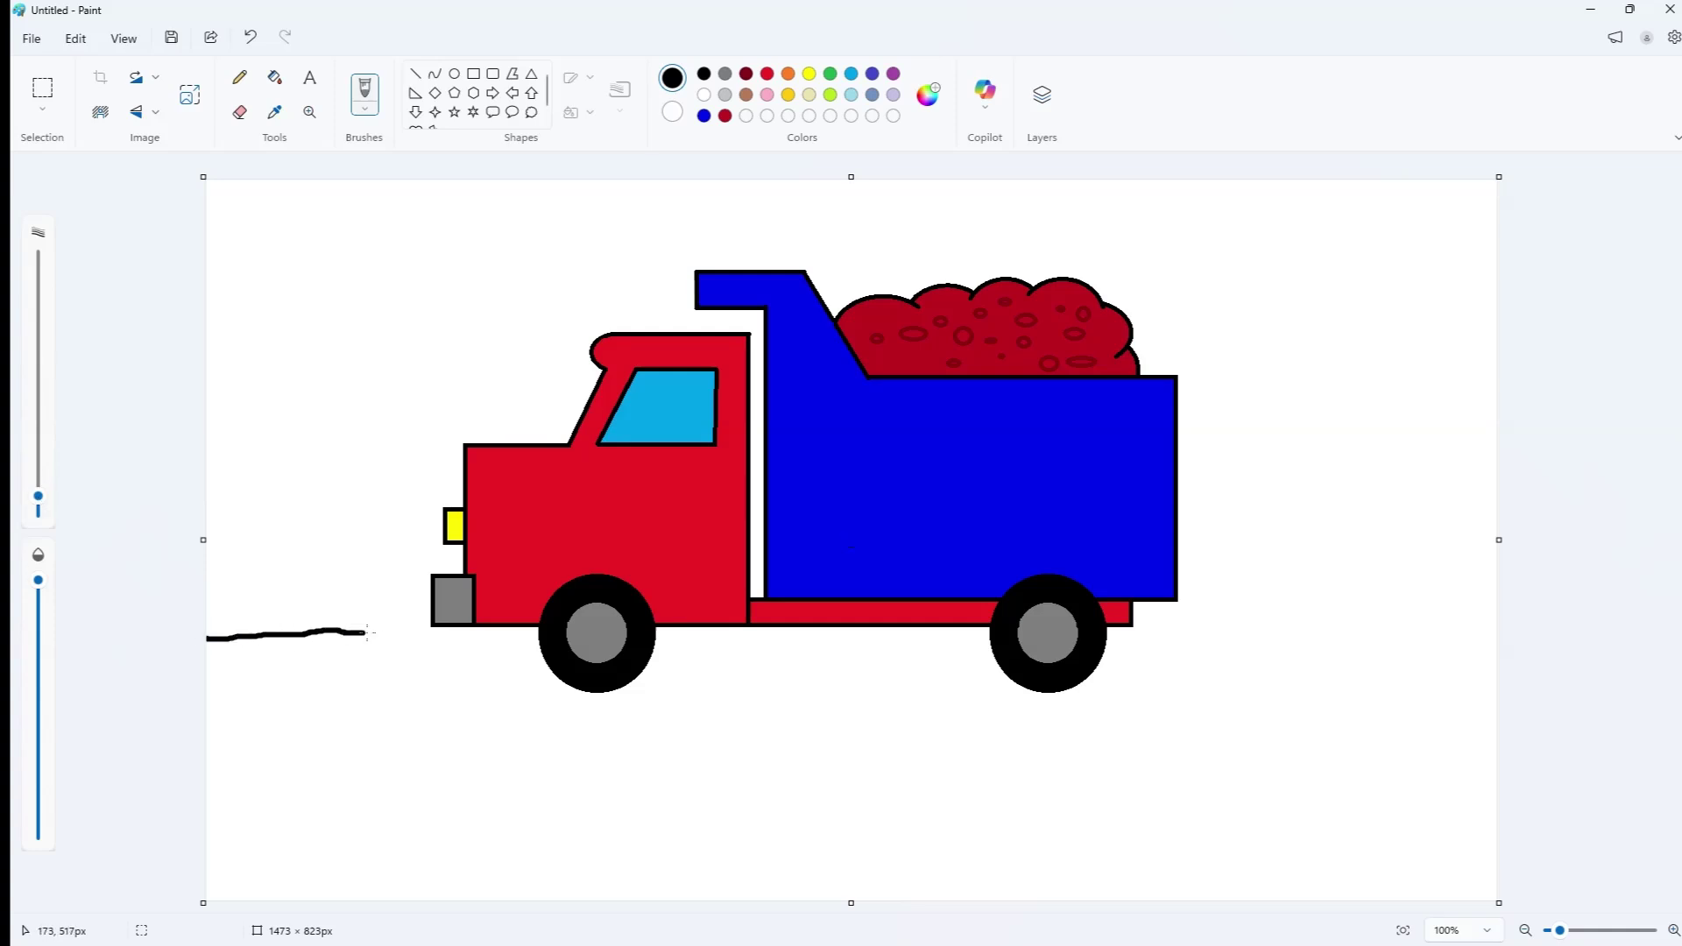
{"action": "mouse_move", "coordinate": [394, 630]}
{"action": "left_mouse_down"}
{"action": "mouse_move", "coordinate": [621, 670]}
{"action": "mouse_move", "coordinate": [900, 668]}
{"action": "left_mouse_up"}
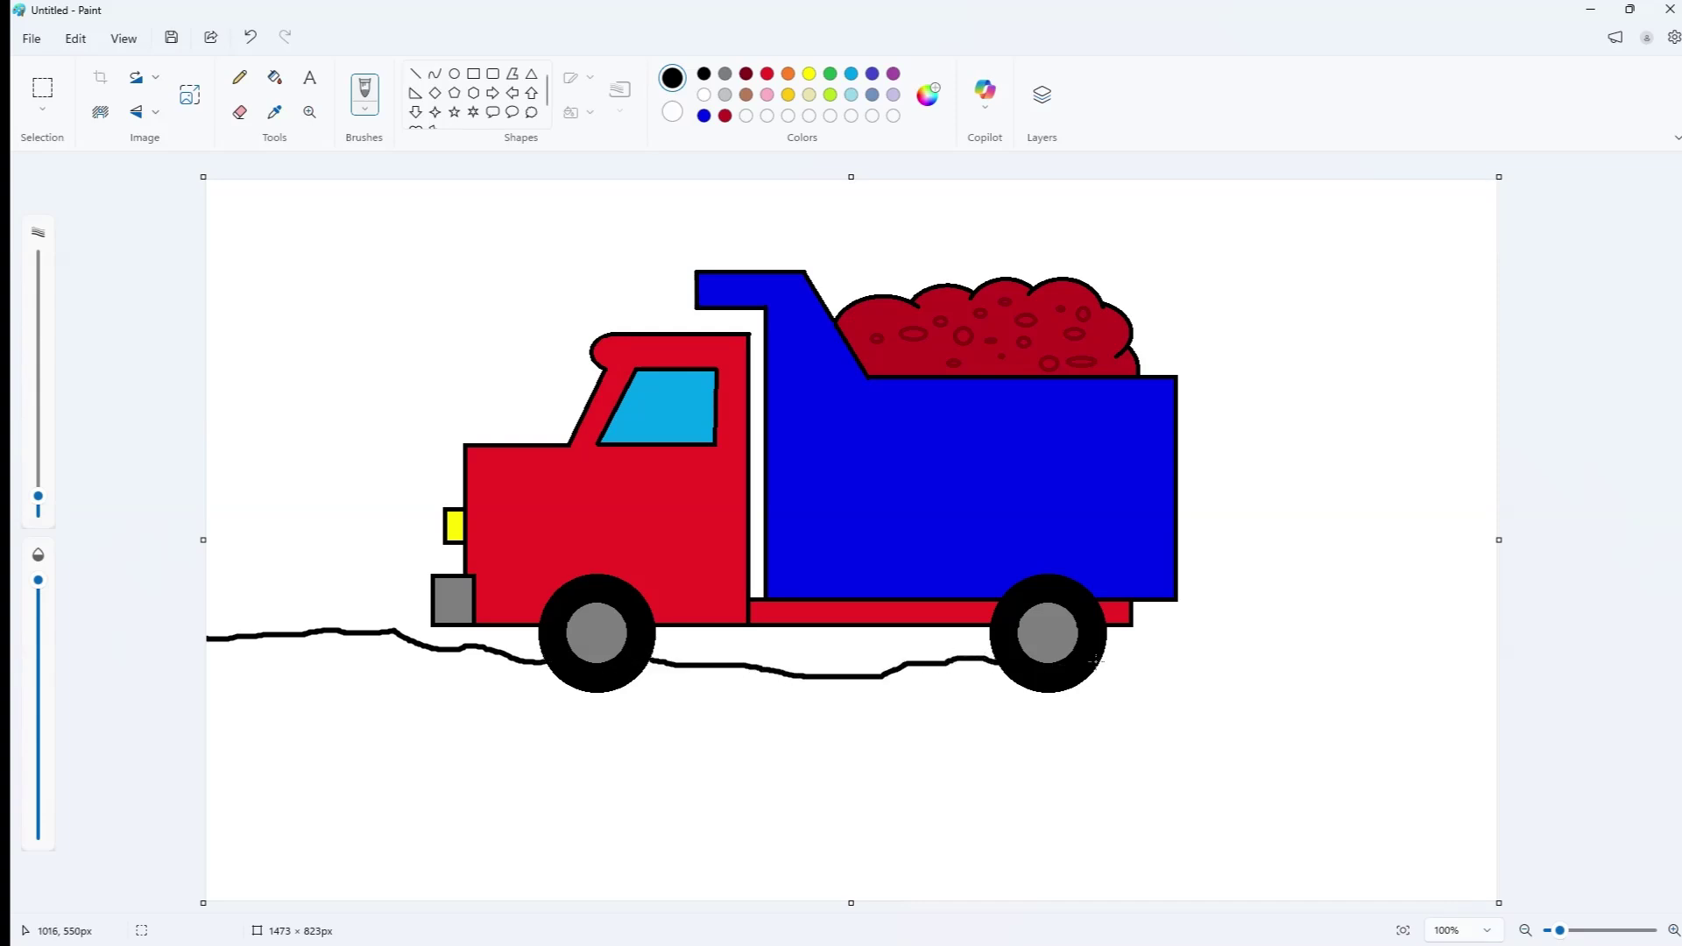
{"action": "left_click_drag", "start_coordinate": [1106, 660], "coordinate": [1315, 659]}
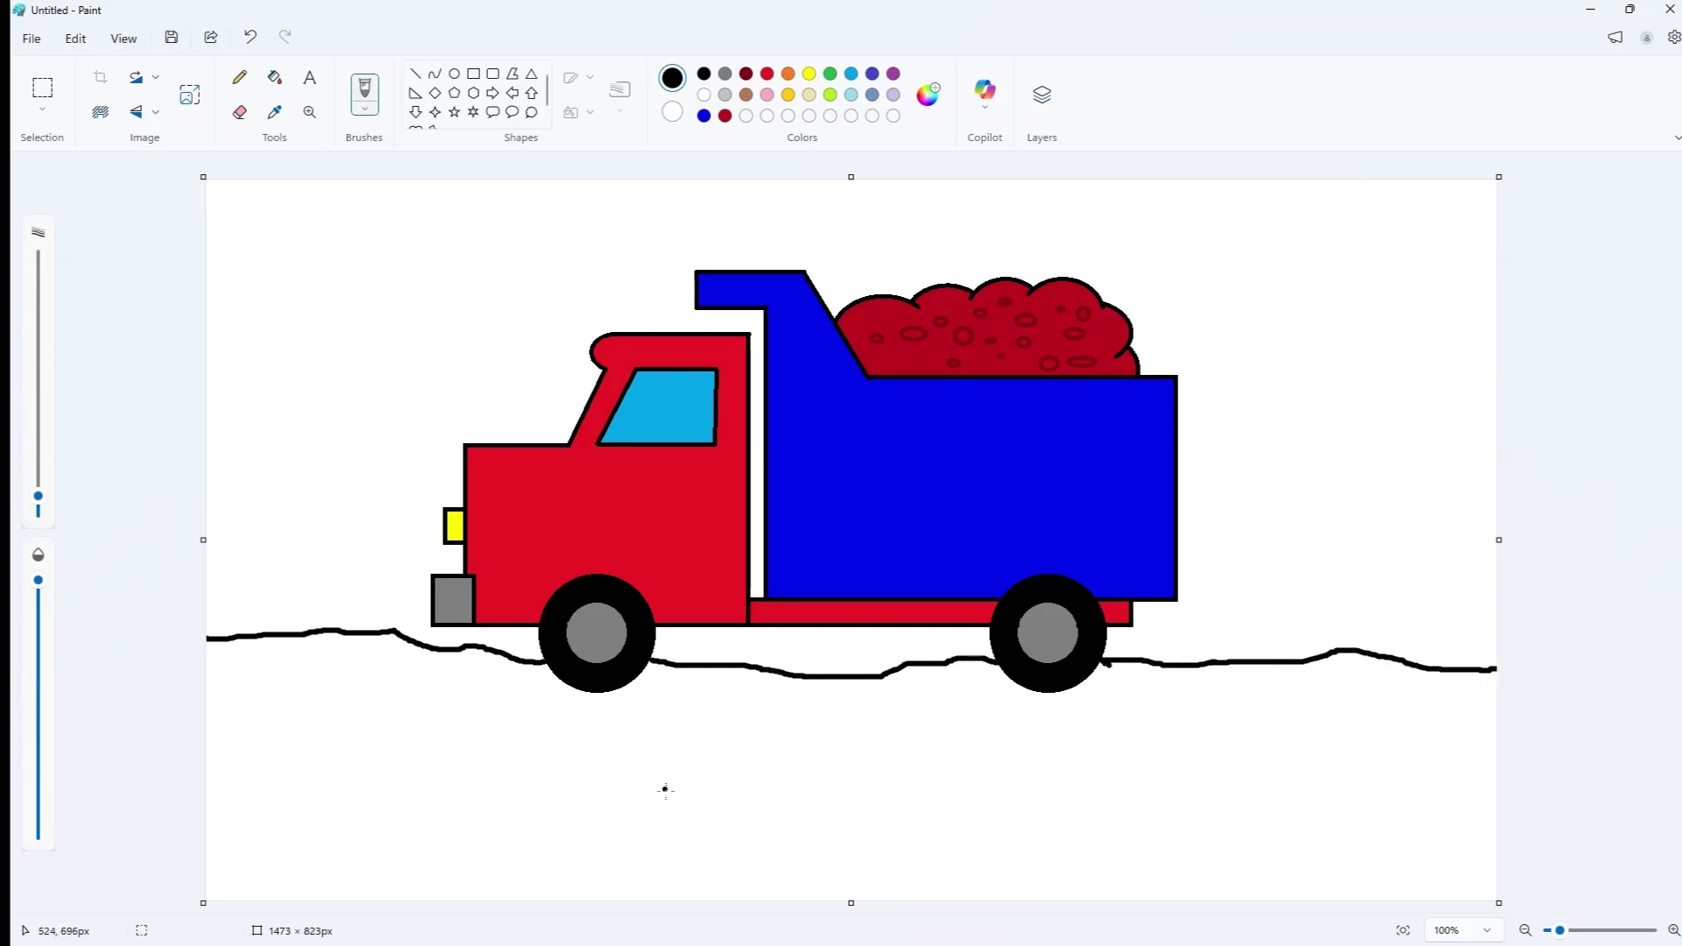
- Fill the ground area below the wavy line with brown
{"action": "left_click", "coordinate": [747, 94]}
{"action": "left_click", "coordinate": [275, 77]}
{"action": "left_click", "coordinate": [446, 731]}
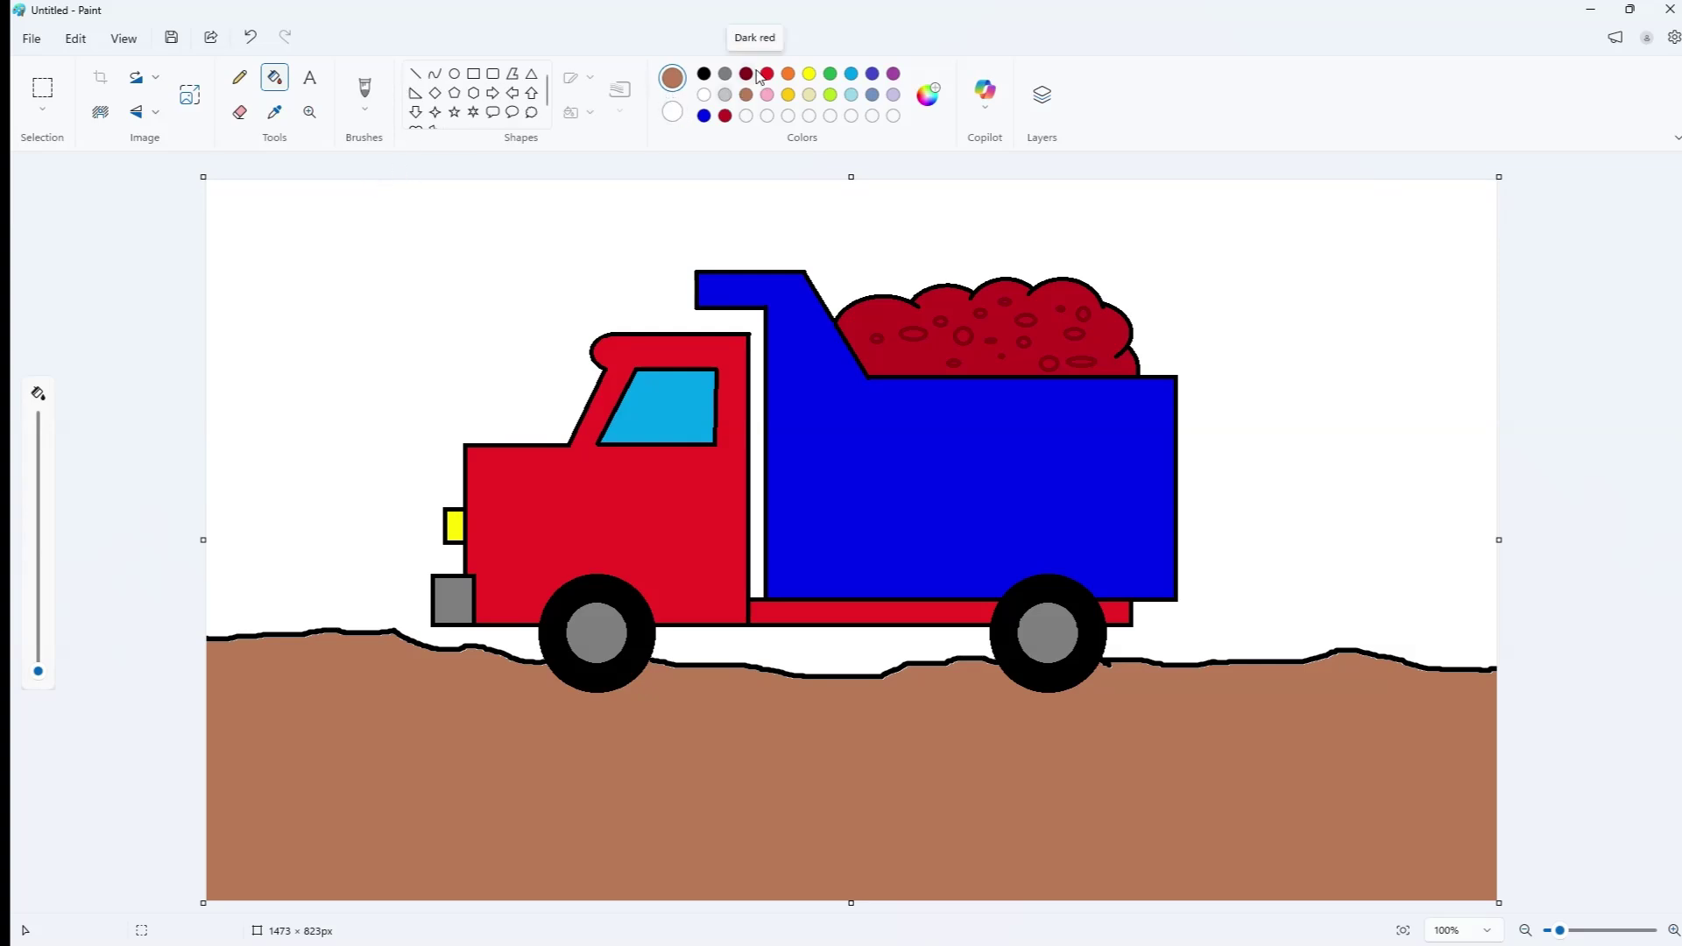
- Fill the sky and the gap beneath the chassis between the wheels with light turquoise
{"action": "left_click", "coordinate": [851, 94]}
{"action": "left_click", "coordinate": [369, 244]}
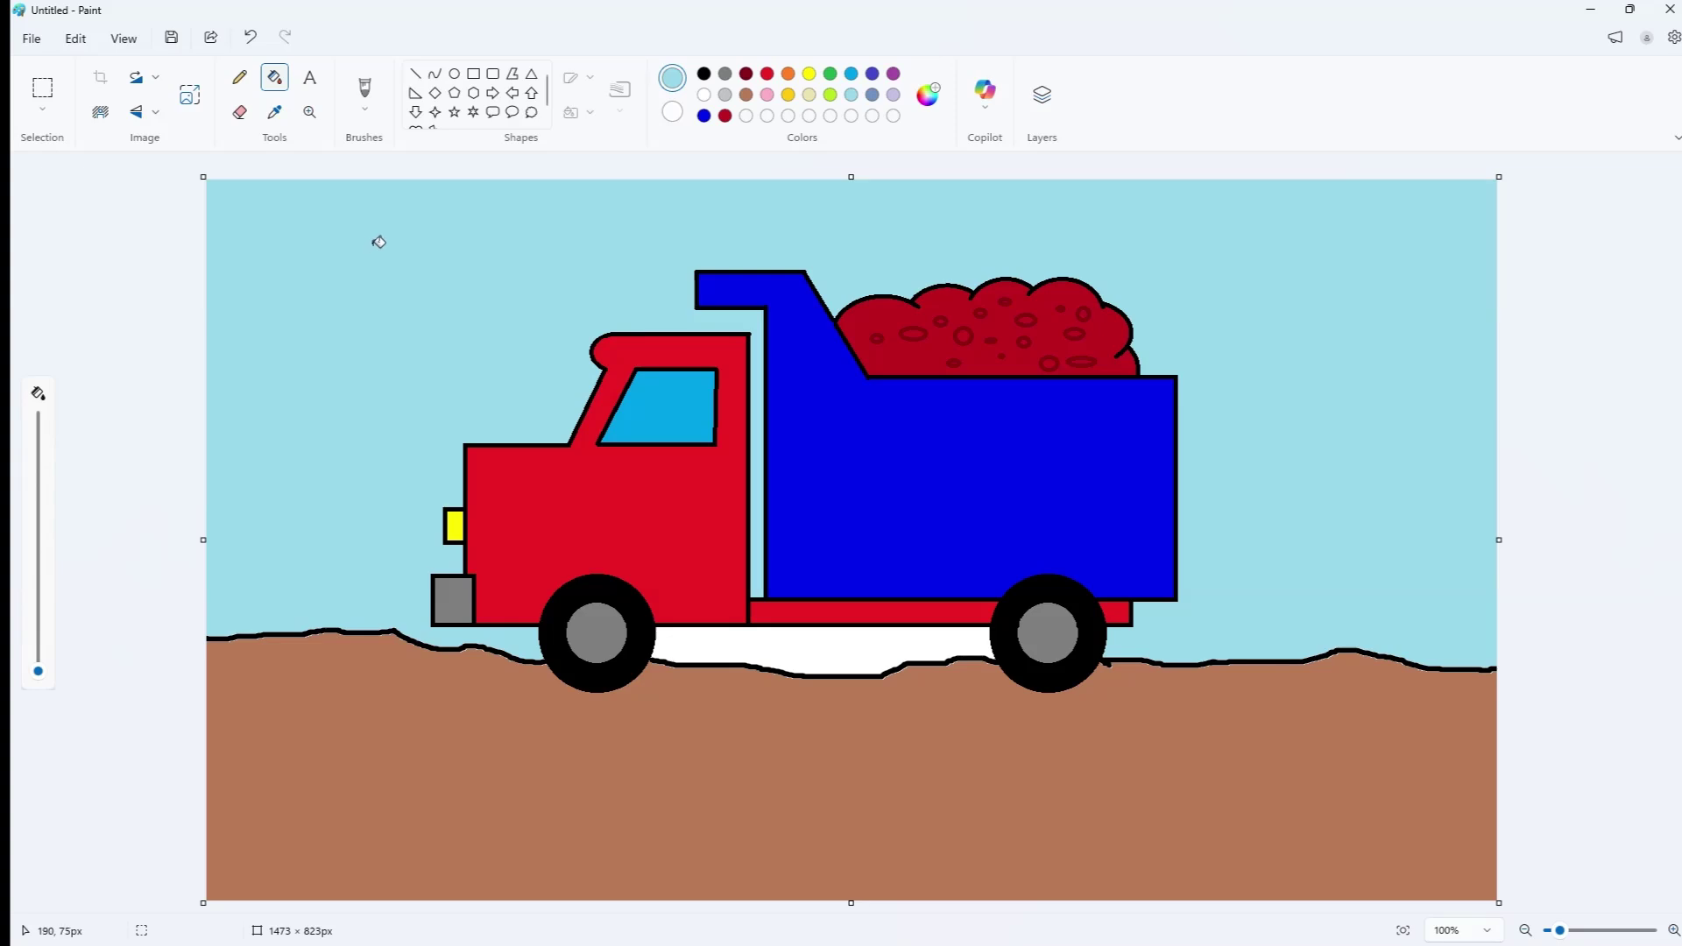
{"action": "left_click", "coordinate": [827, 654]}
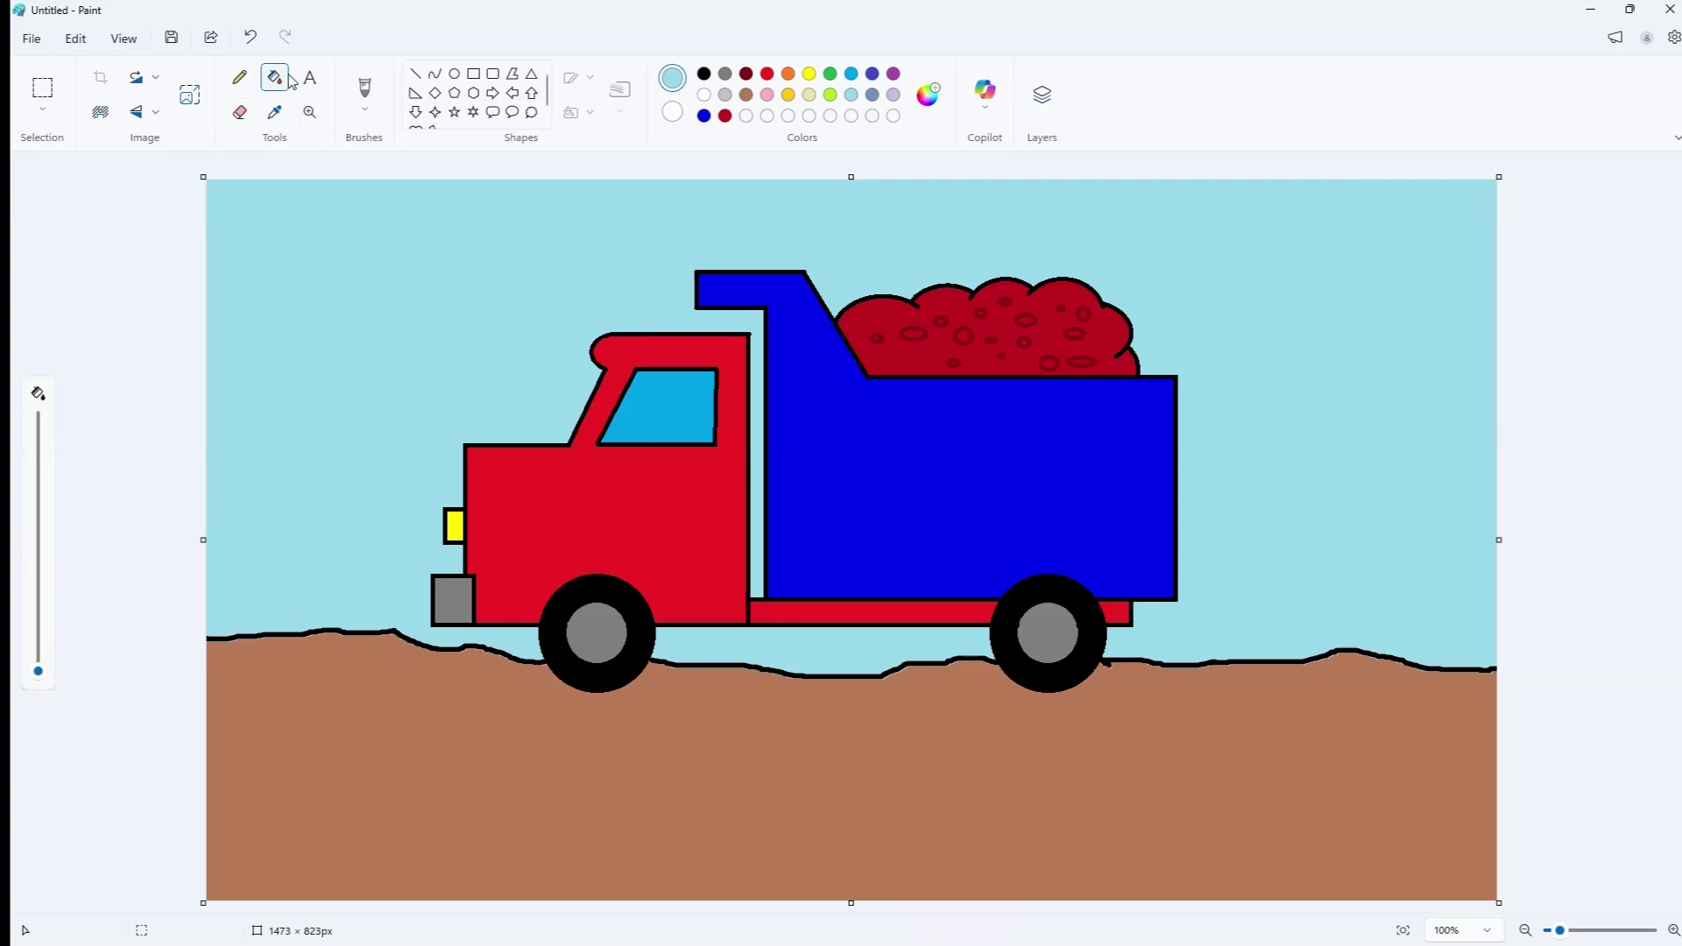
- Spray a small white oval patch with the Airbrush in the sky above the truck's hood
{"action": "left_click", "coordinate": [239, 79]}
{"action": "left_click", "coordinate": [365, 108]}
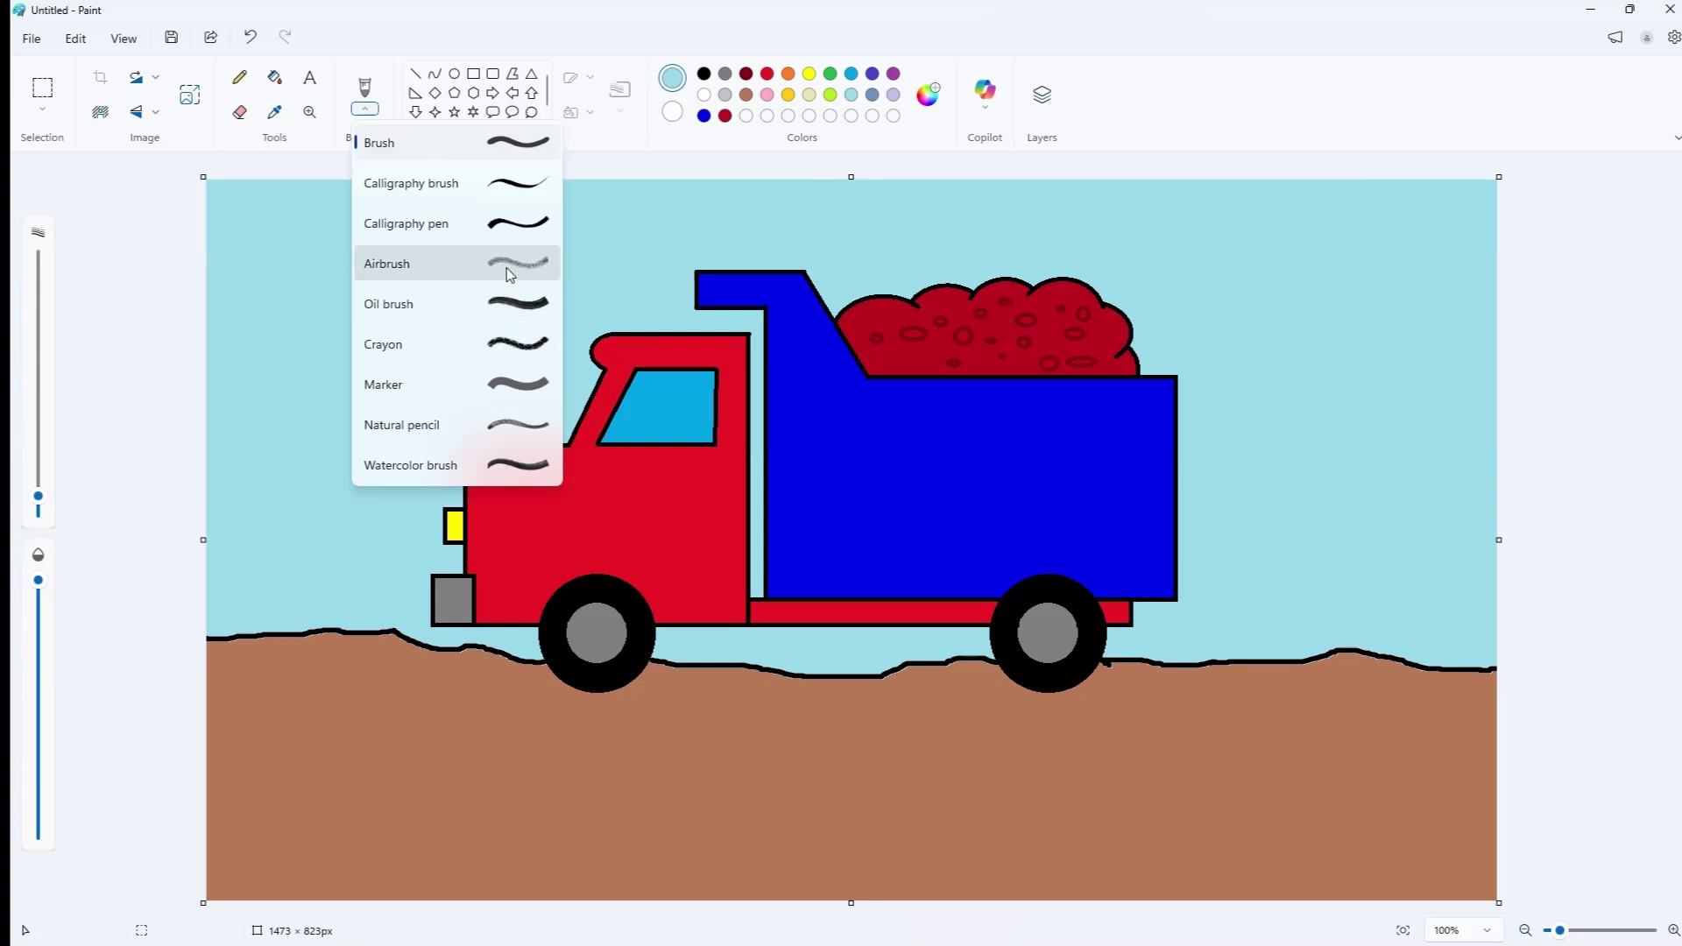
{"action": "left_click", "coordinate": [509, 274]}
{"action": "left_click", "coordinate": [703, 94]}
{"action": "mouse_move", "coordinate": [406, 281]}
{"action": "left_mouse_down"}
{"action": "mouse_move", "coordinate": [419, 273]}
{"action": "mouse_move", "coordinate": [403, 287]}
{"action": "left_mouse_up"}
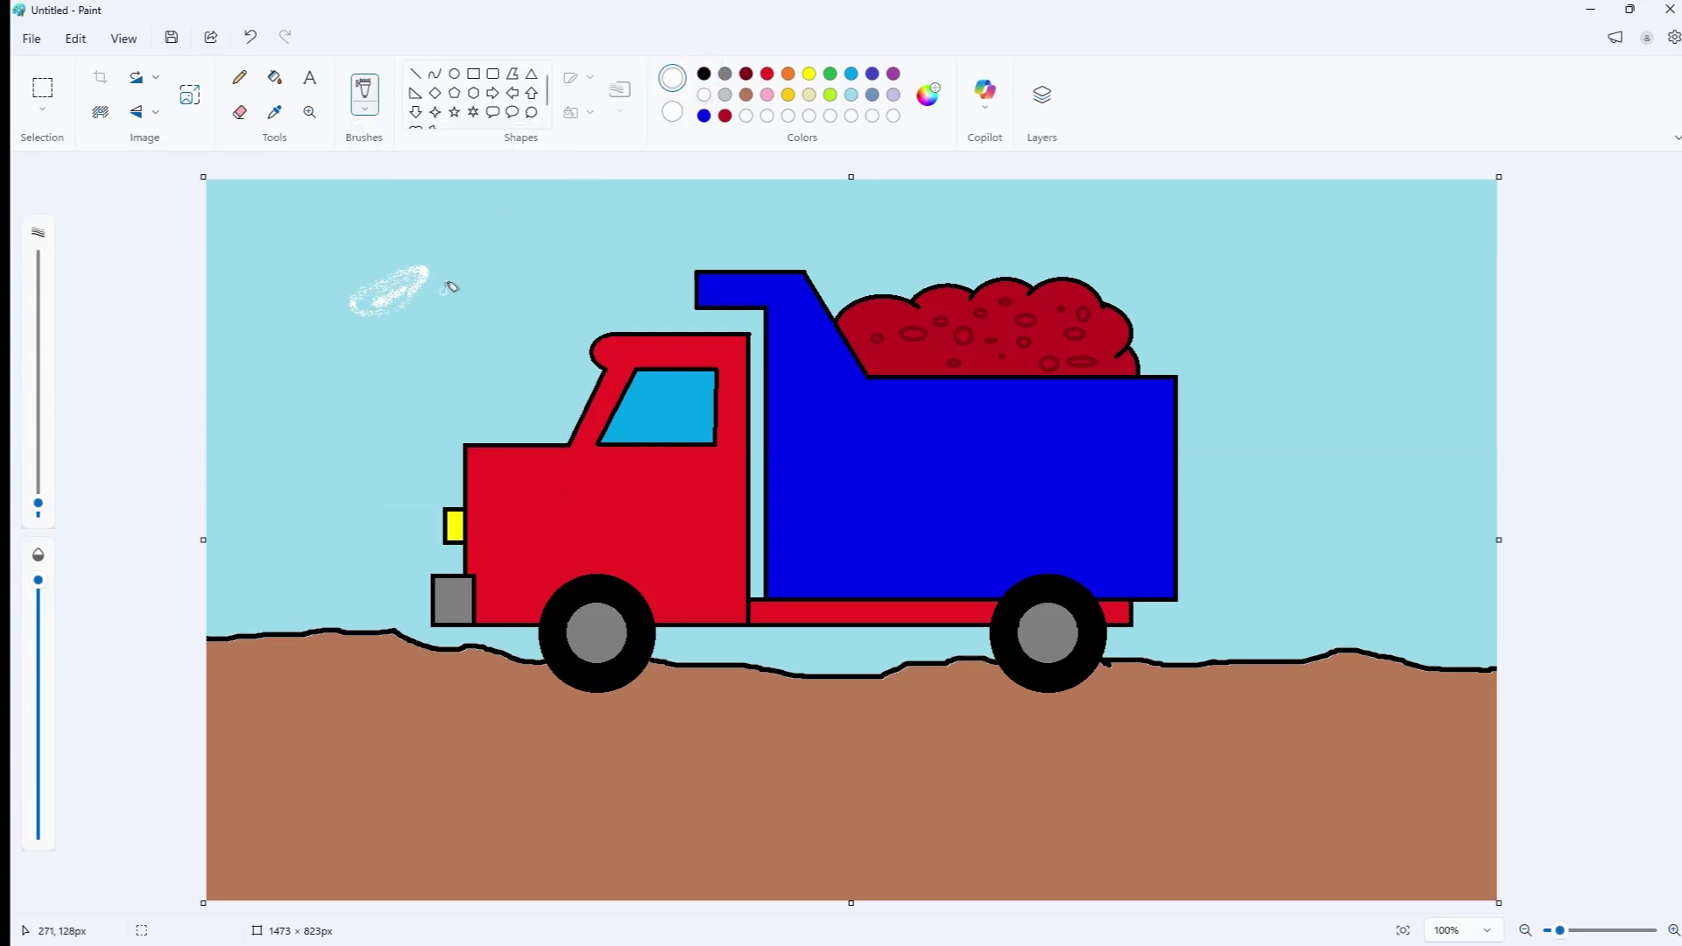
- Greatly enlarge the Airbrush and spray a soft white haze over the upper-left part of the sky
{"action": "key", "text": "ctrl+plus"}
{"action": "key", "text": "ctrl+plus"}
{"action": "key", "text": "ctrl+plus"}
{"action": "key", "text": "ctrl+plus"}
{"action": "key", "text": "ctrl+plus"}
{"action": "key", "text": "ctrl+plus"}
{"action": "key", "text": "ctrl+plus"}
{"action": "key", "text": "ctrl+plus"}
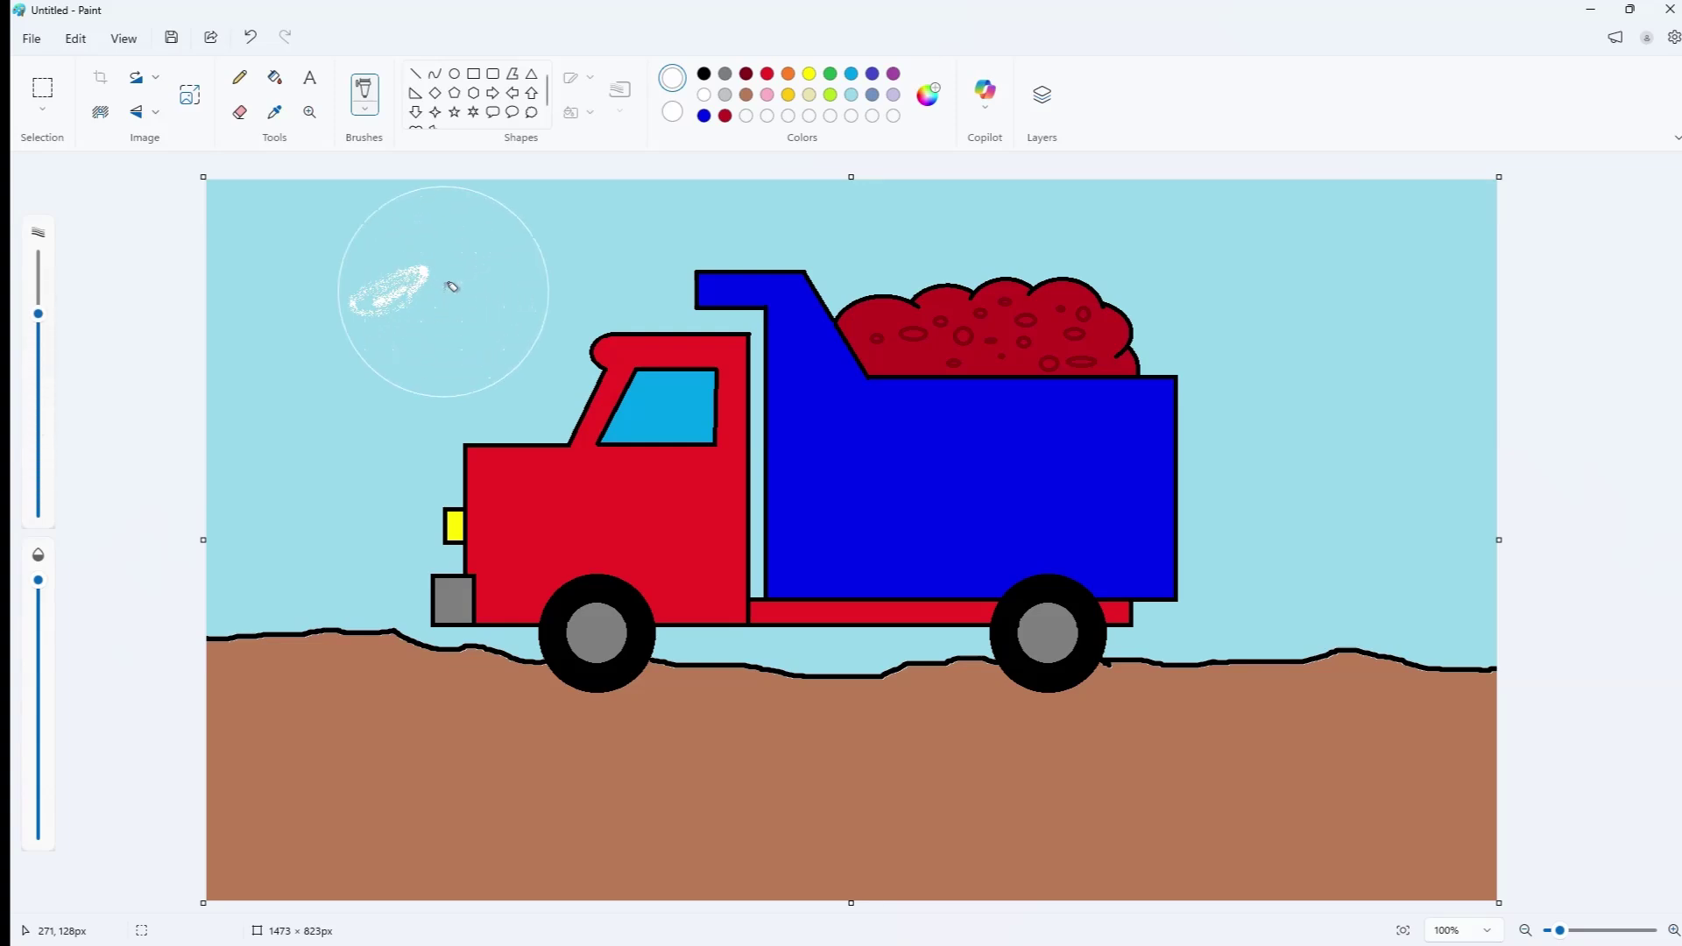
{"action": "mouse_move", "coordinate": [451, 285]}
{"action": "left_mouse_down"}
{"action": "mouse_move", "coordinate": [296, 285]}
{"action": "mouse_move", "coordinate": [323, 251]}
{"action": "mouse_move", "coordinate": [367, 282]}
{"action": "mouse_move", "coordinate": [280, 302]}
{"action": "mouse_move", "coordinate": [359, 237]}
{"action": "mouse_move", "coordinate": [340, 255]}
{"action": "mouse_move", "coordinate": [453, 238]}
{"action": "mouse_move", "coordinate": [283, 302]}
{"action": "mouse_move", "coordinate": [298, 292]}
{"action": "mouse_move", "coordinate": [287, 417]}
{"action": "mouse_move", "coordinate": [328, 267]}
{"action": "mouse_move", "coordinate": [285, 292]}
{"action": "mouse_move", "coordinate": [272, 398]}
{"action": "mouse_move", "coordinate": [228, 315]}
{"action": "mouse_move", "coordinate": [270, 329]}
{"action": "mouse_move", "coordinate": [248, 366]}
{"action": "mouse_move", "coordinate": [301, 218]}
{"action": "left_mouse_up"}
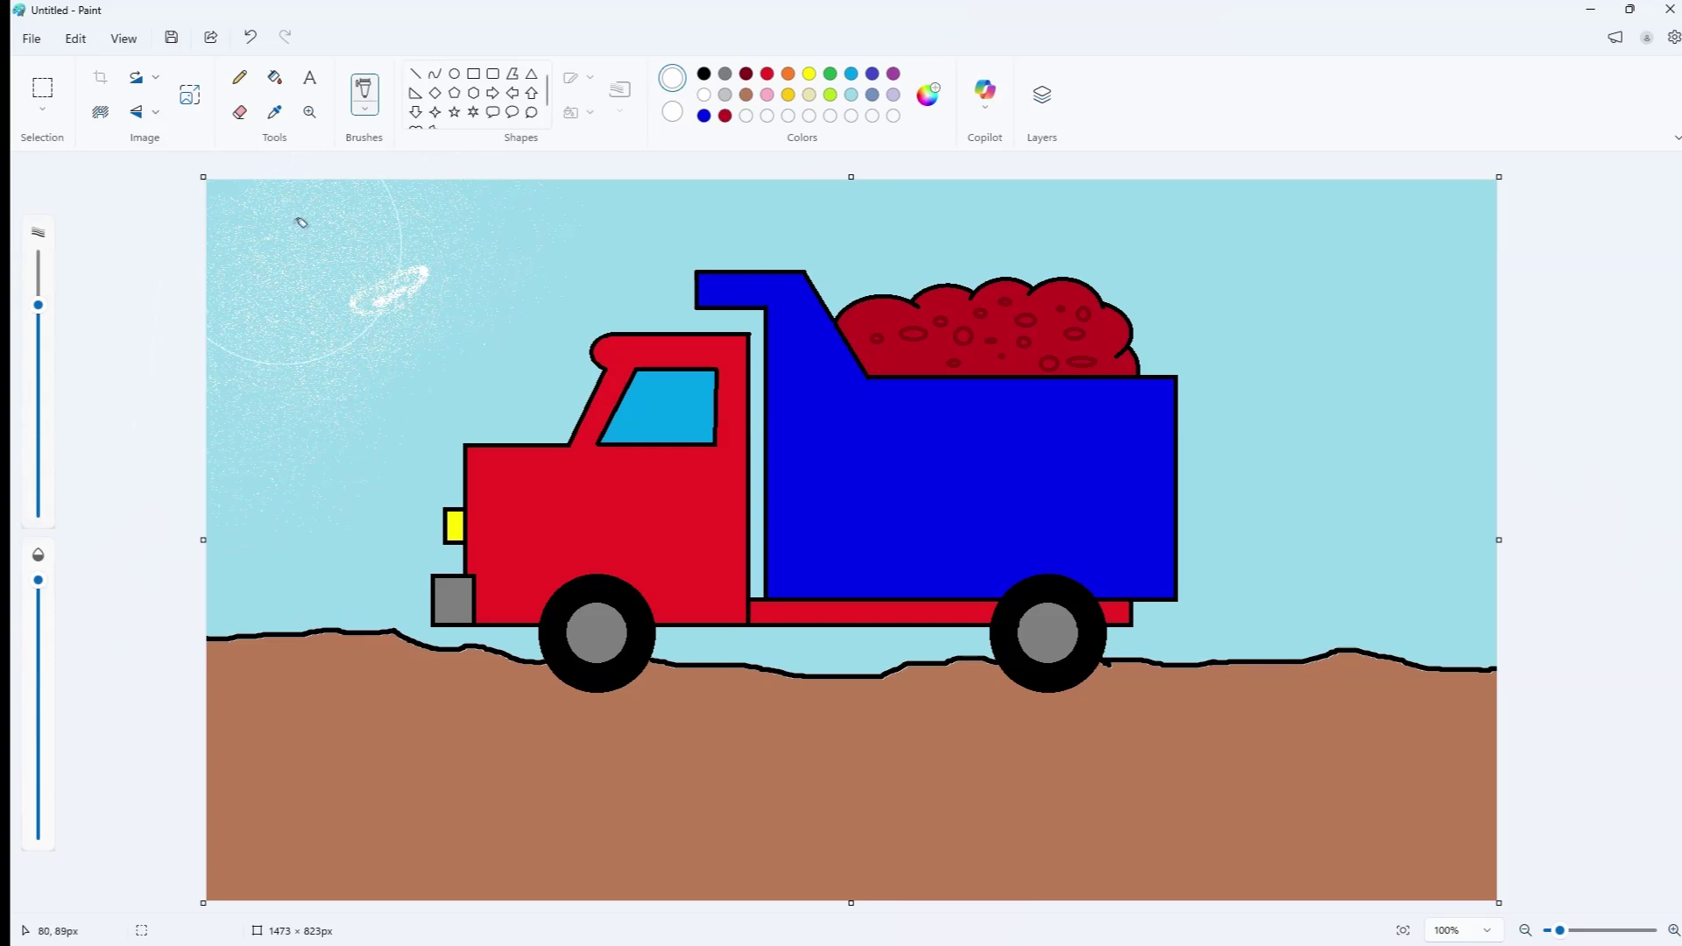
- Draw white cloud streaks with the Crayon brush across the upper sky, from the area above the cab to beyond the load
{"action": "left_click", "coordinate": [365, 107]}
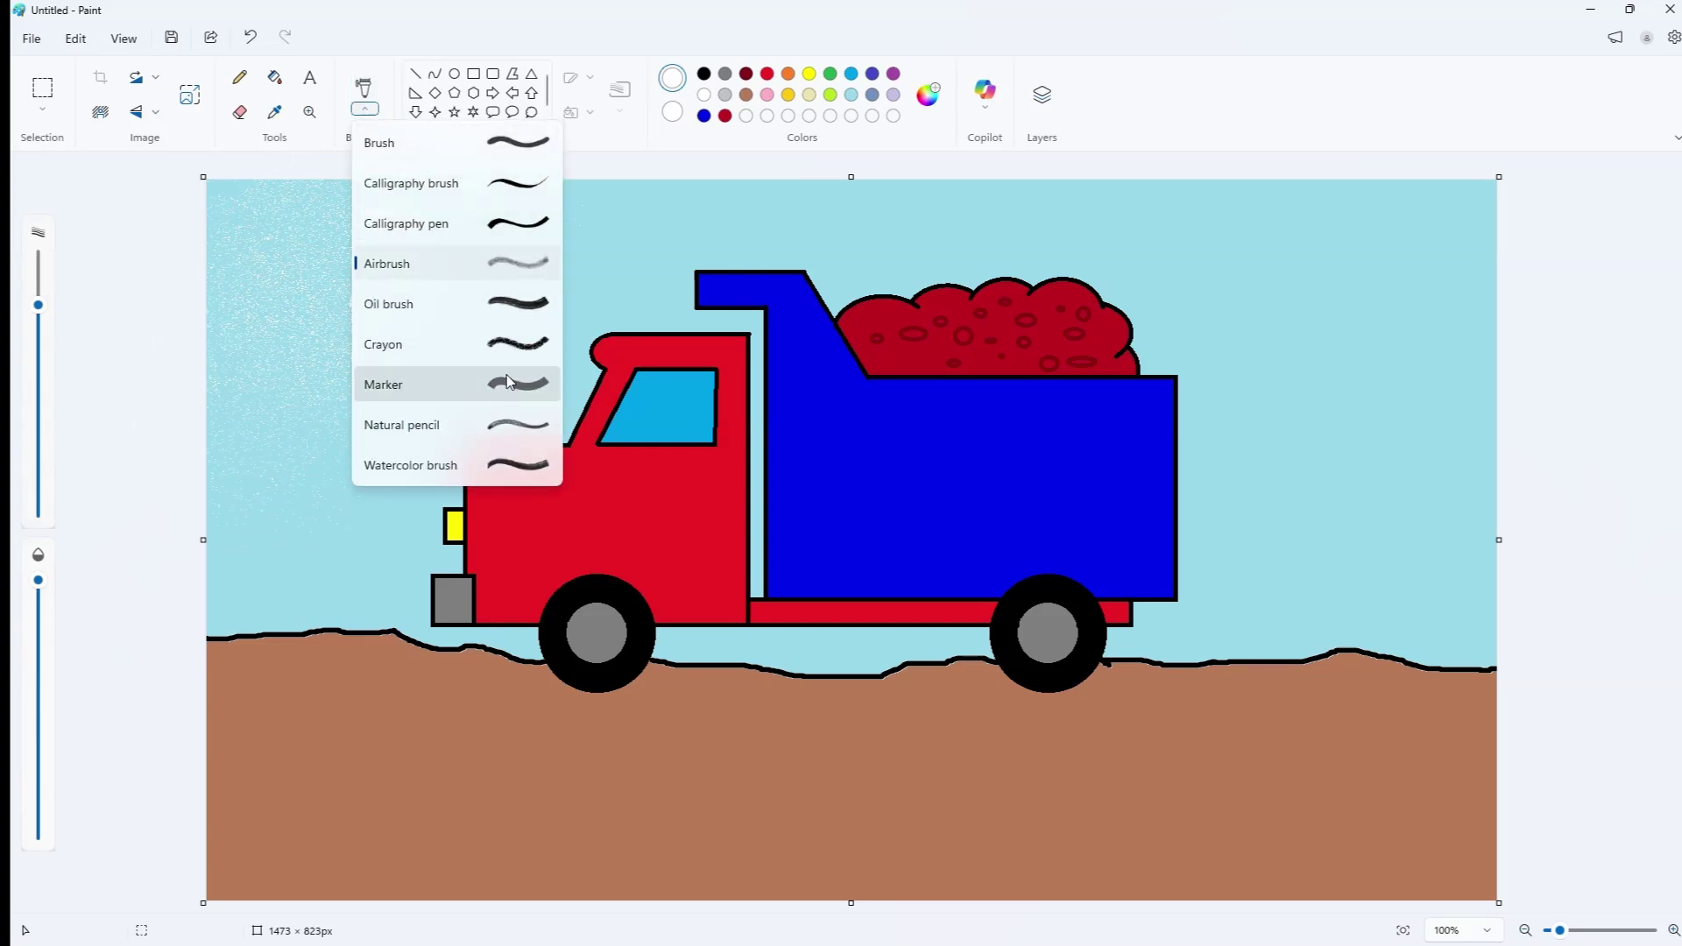
{"action": "left_click", "coordinate": [508, 344]}
{"action": "left_click_drag", "start_coordinate": [422, 272], "coordinate": [360, 302]}
{"action": "mouse_move", "coordinate": [273, 259]}
{"action": "left_mouse_down"}
{"action": "mouse_move", "coordinate": [227, 223]}
{"action": "mouse_move", "coordinate": [398, 185]}
{"action": "mouse_move", "coordinate": [694, 156]}
{"action": "mouse_move", "coordinate": [680, 180]}
{"action": "mouse_move", "coordinate": [295, 262]}
{"action": "mouse_move", "coordinate": [247, 246]}
{"action": "mouse_move", "coordinate": [221, 356]}
{"action": "mouse_move", "coordinate": [253, 366]}
{"action": "mouse_move", "coordinate": [529, 244]}
{"action": "mouse_move", "coordinate": [397, 253]}
{"action": "mouse_move", "coordinate": [547, 195]}
{"action": "mouse_move", "coordinate": [1080, 180]}
{"action": "mouse_move", "coordinate": [996, 202]}
{"action": "mouse_move", "coordinate": [649, 215]}
{"action": "mouse_move", "coordinate": [370, 274]}
{"action": "mouse_move", "coordinate": [335, 307]}
{"action": "left_mouse_up"}
{"action": "mouse_move", "coordinate": [1241, 198]}
{"action": "left_mouse_down"}
{"action": "mouse_move", "coordinate": [1138, 204]}
{"action": "mouse_move", "coordinate": [1167, 182]}
{"action": "mouse_move", "coordinate": [1394, 194]}
{"action": "mouse_move", "coordinate": [1278, 218]}
{"action": "mouse_move", "coordinate": [1533, 204]}
{"action": "mouse_move", "coordinate": [1411, 203]}
{"action": "mouse_move", "coordinate": [1480, 273]}
{"action": "mouse_move", "coordinate": [1409, 336]}
{"action": "mouse_move", "coordinate": [1522, 246]}
{"action": "mouse_move", "coordinate": [1325, 230]}
{"action": "mouse_move", "coordinate": [1220, 261]}
{"action": "mouse_move", "coordinate": [1350, 304]}
{"action": "mouse_move", "coordinate": [1329, 319]}
{"action": "mouse_move", "coordinate": [1495, 391]}
{"action": "mouse_move", "coordinate": [1354, 288]}
{"action": "mouse_move", "coordinate": [1194, 312]}
{"action": "mouse_move", "coordinate": [1089, 234]}
{"action": "mouse_move", "coordinate": [809, 253]}
{"action": "mouse_move", "coordinate": [1146, 272]}
{"action": "mouse_move", "coordinate": [723, 250]}
{"action": "mouse_move", "coordinate": [577, 279]}
{"action": "mouse_move", "coordinate": [477, 381]}
{"action": "left_mouse_up"}
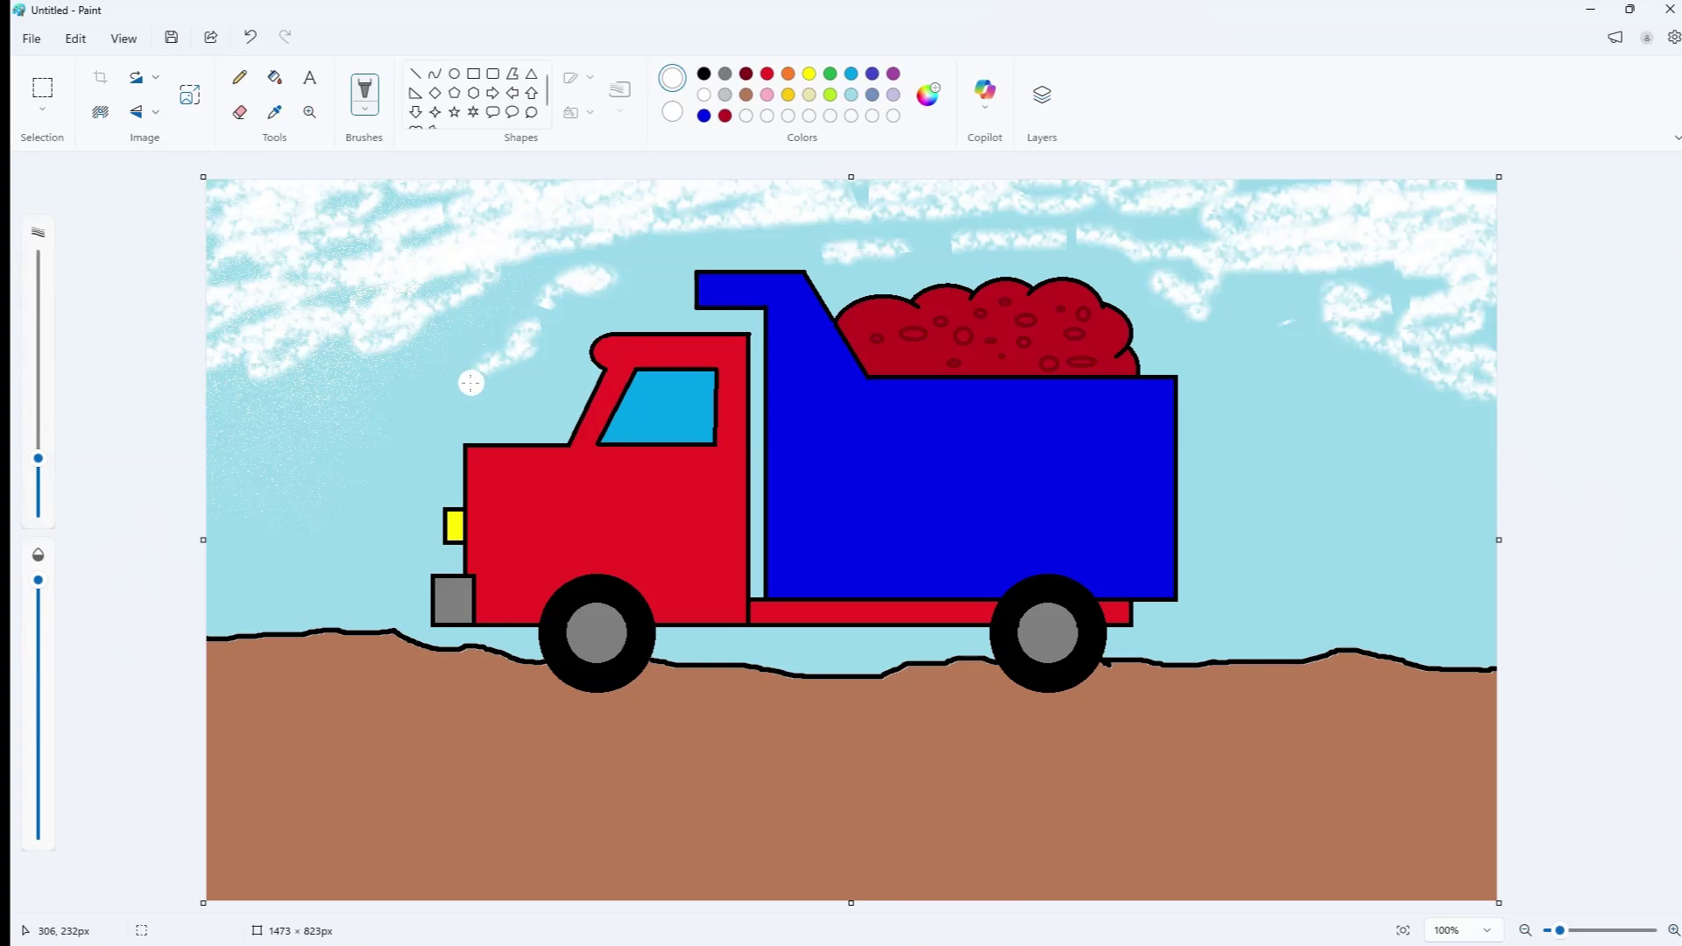
- Add a cluster of short white Crayon cloud strokes in the sky behind the dump bed
{"action": "left_click_drag", "start_coordinate": [1323, 412], "coordinate": [1464, 471]}
{"action": "left_click_drag", "start_coordinate": [1324, 496], "coordinate": [1351, 510]}
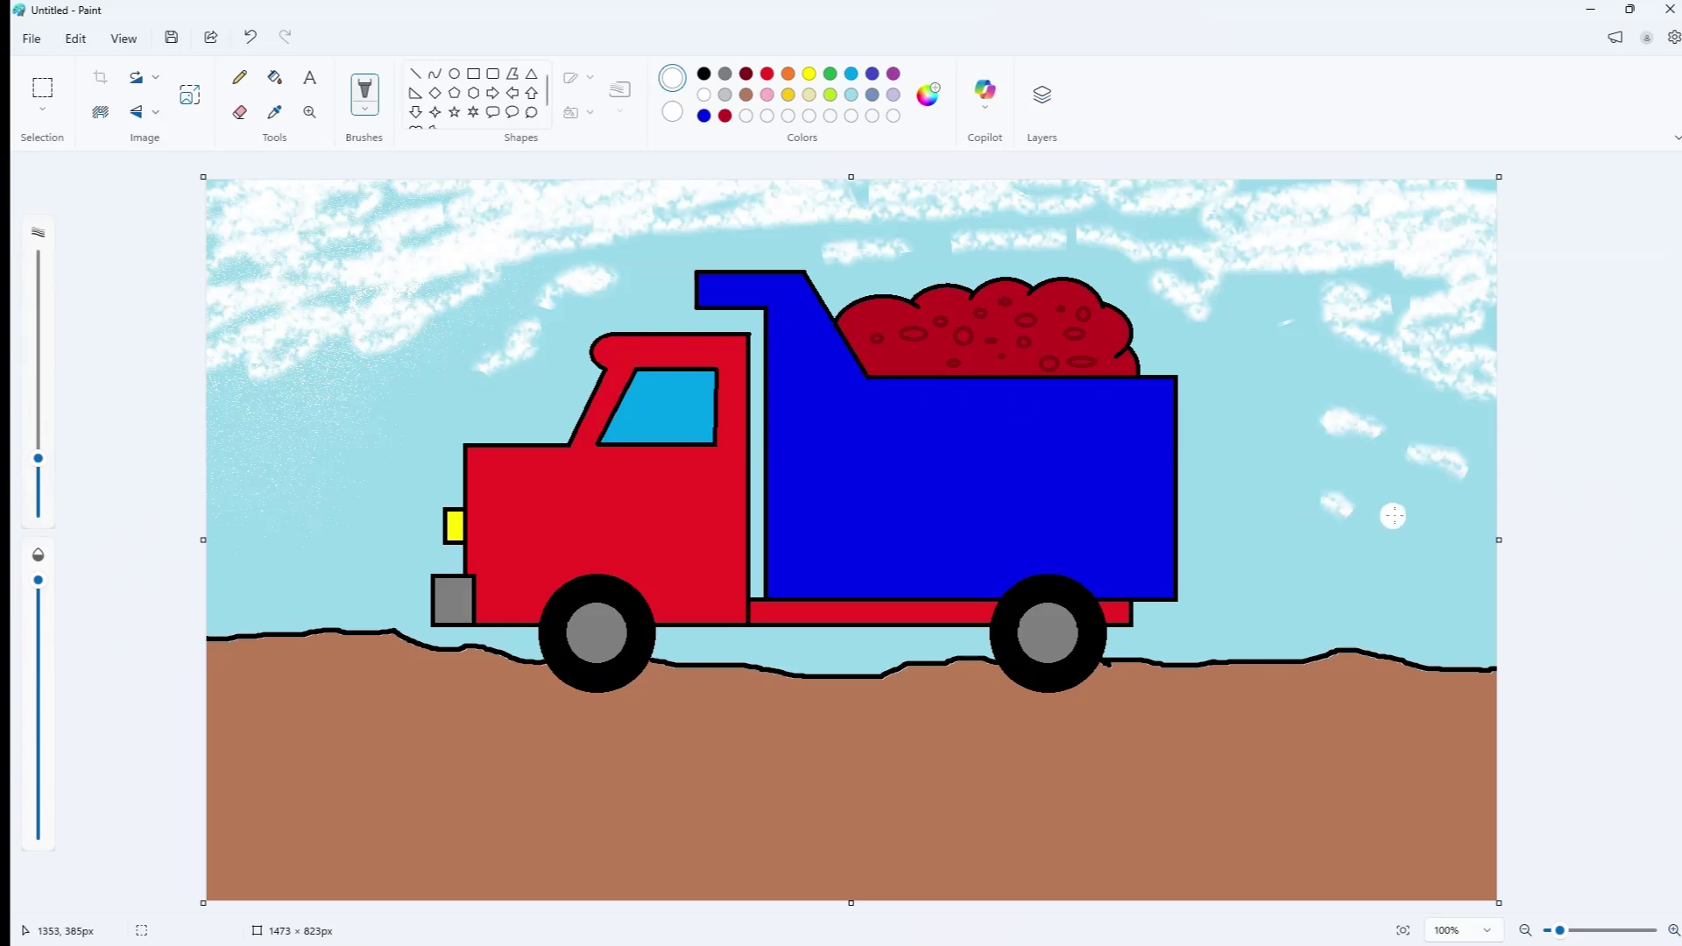
{"action": "left_click_drag", "start_coordinate": [1220, 419], "coordinate": [1266, 381]}
{"action": "left_click_drag", "start_coordinate": [1289, 445], "coordinate": [1437, 516]}
{"action": "mouse_move", "coordinate": [1332, 373]}
{"action": "left_mouse_down"}
{"action": "mouse_move", "coordinate": [1403, 432]}
{"action": "mouse_move", "coordinate": [1469, 443]}
{"action": "left_mouse_up"}
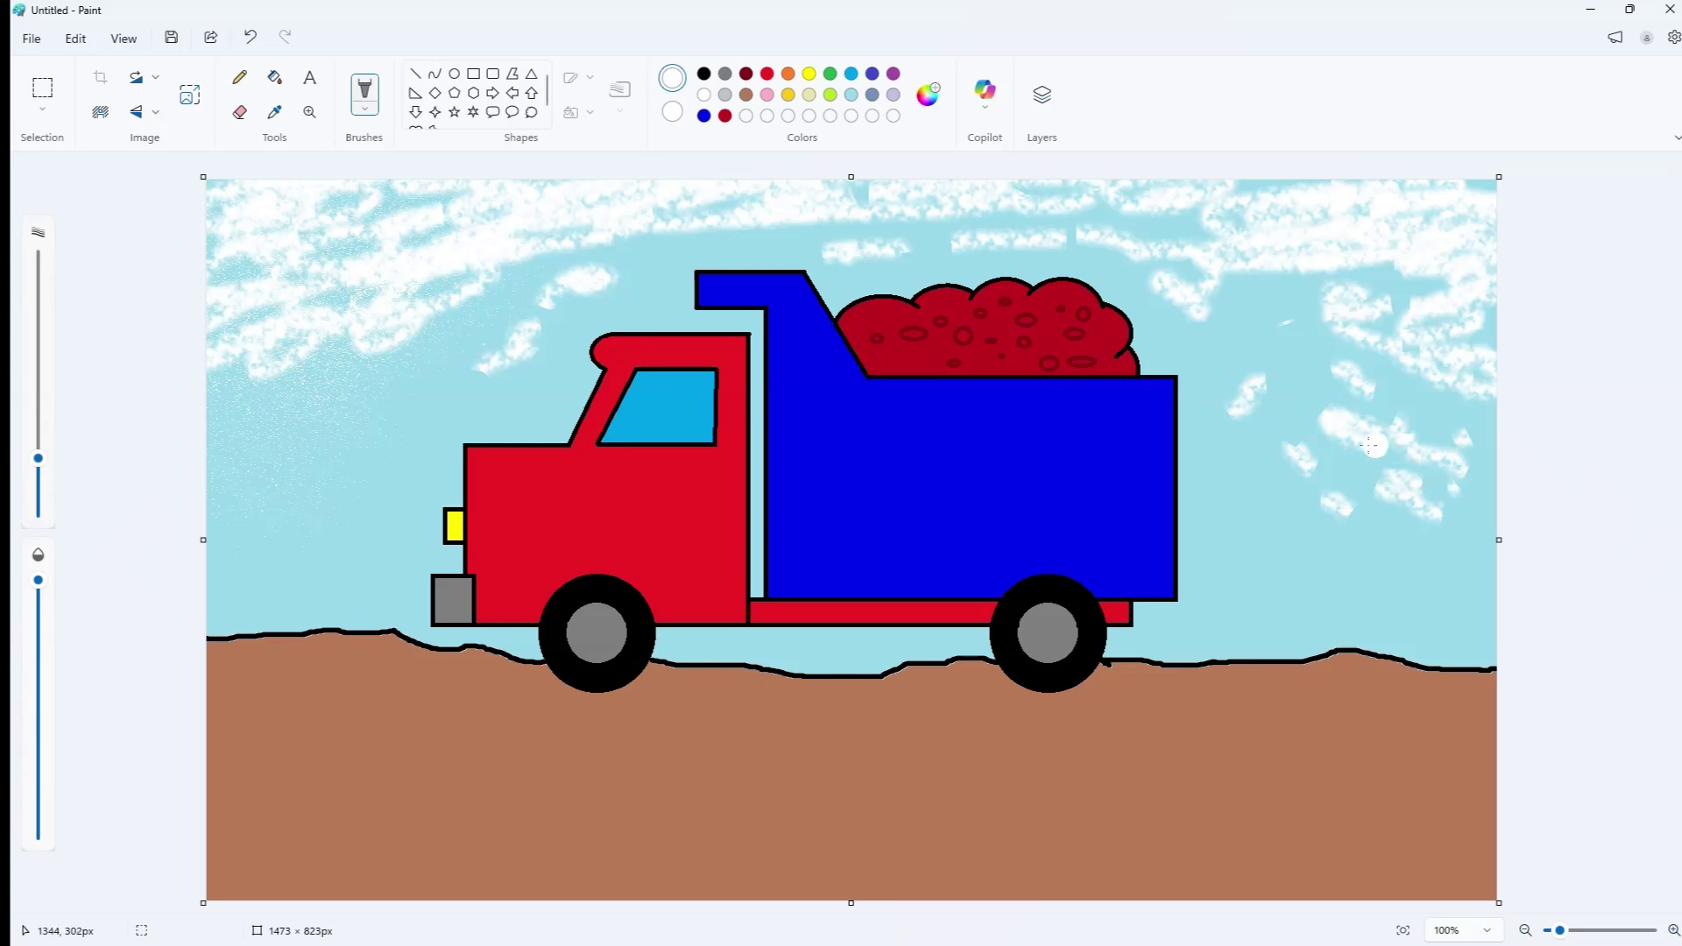
{"action": "left_click_drag", "start_coordinate": [1285, 405], "coordinate": [1347, 420]}
{"action": "left_click_drag", "start_coordinate": [1330, 484], "coordinate": [1363, 501]}
- Set the drawing color to yellow and switch to the Fill tool
{"action": "left_click", "coordinate": [809, 73]}
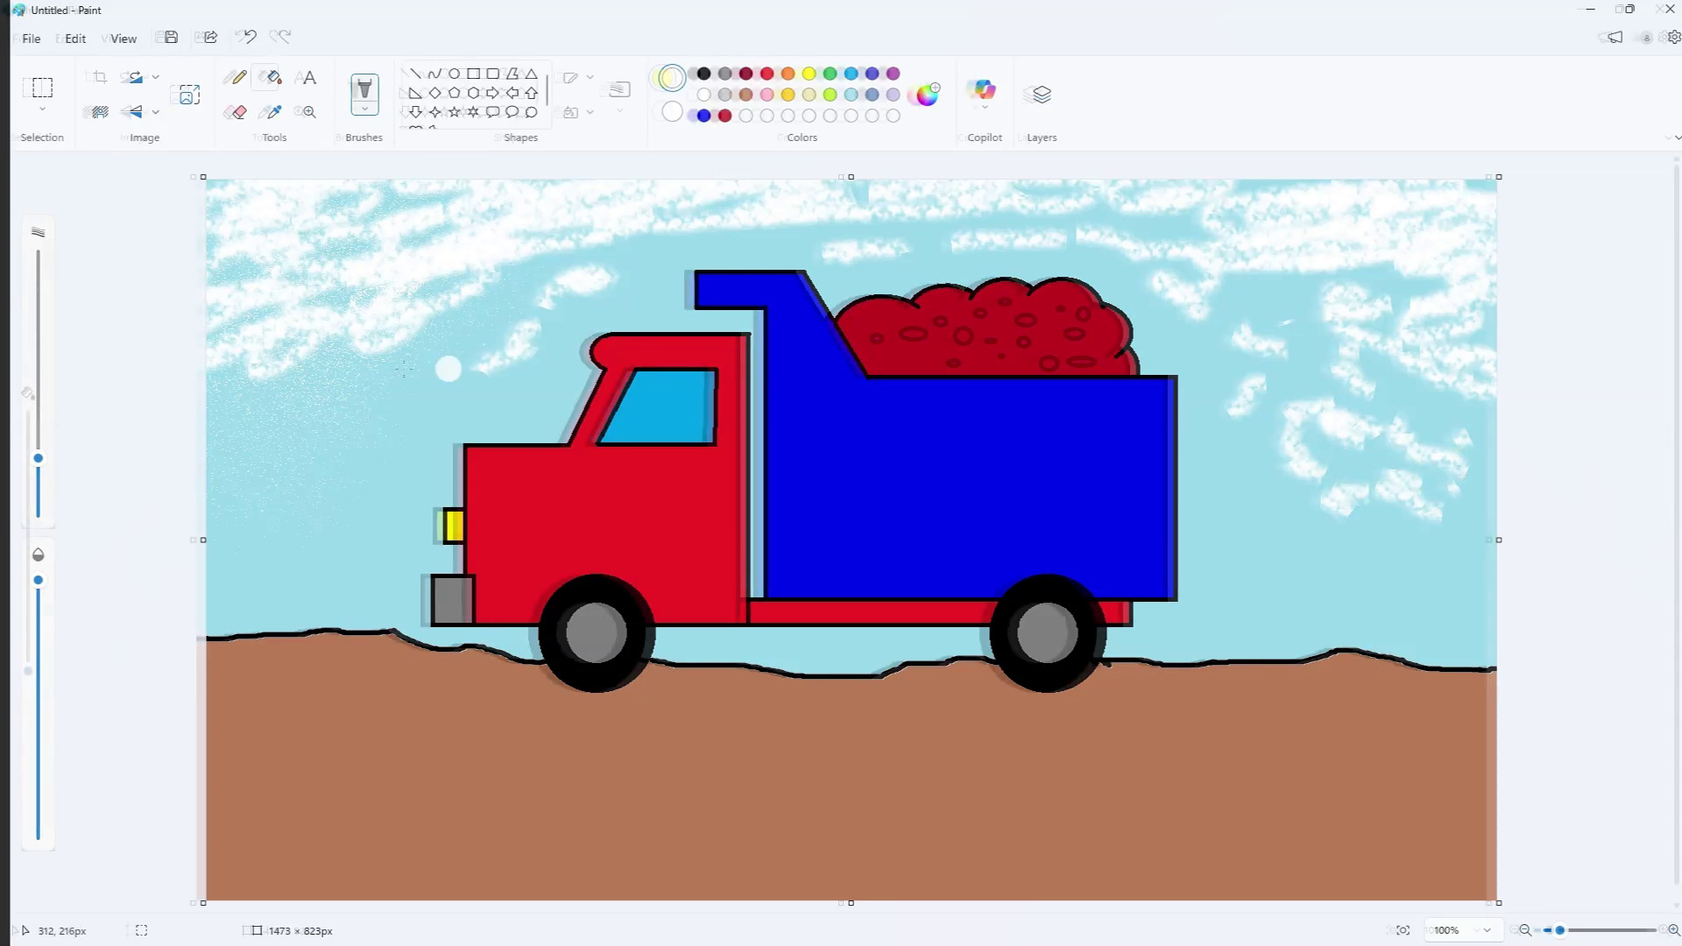
{"action": "left_click", "coordinate": [274, 77]}
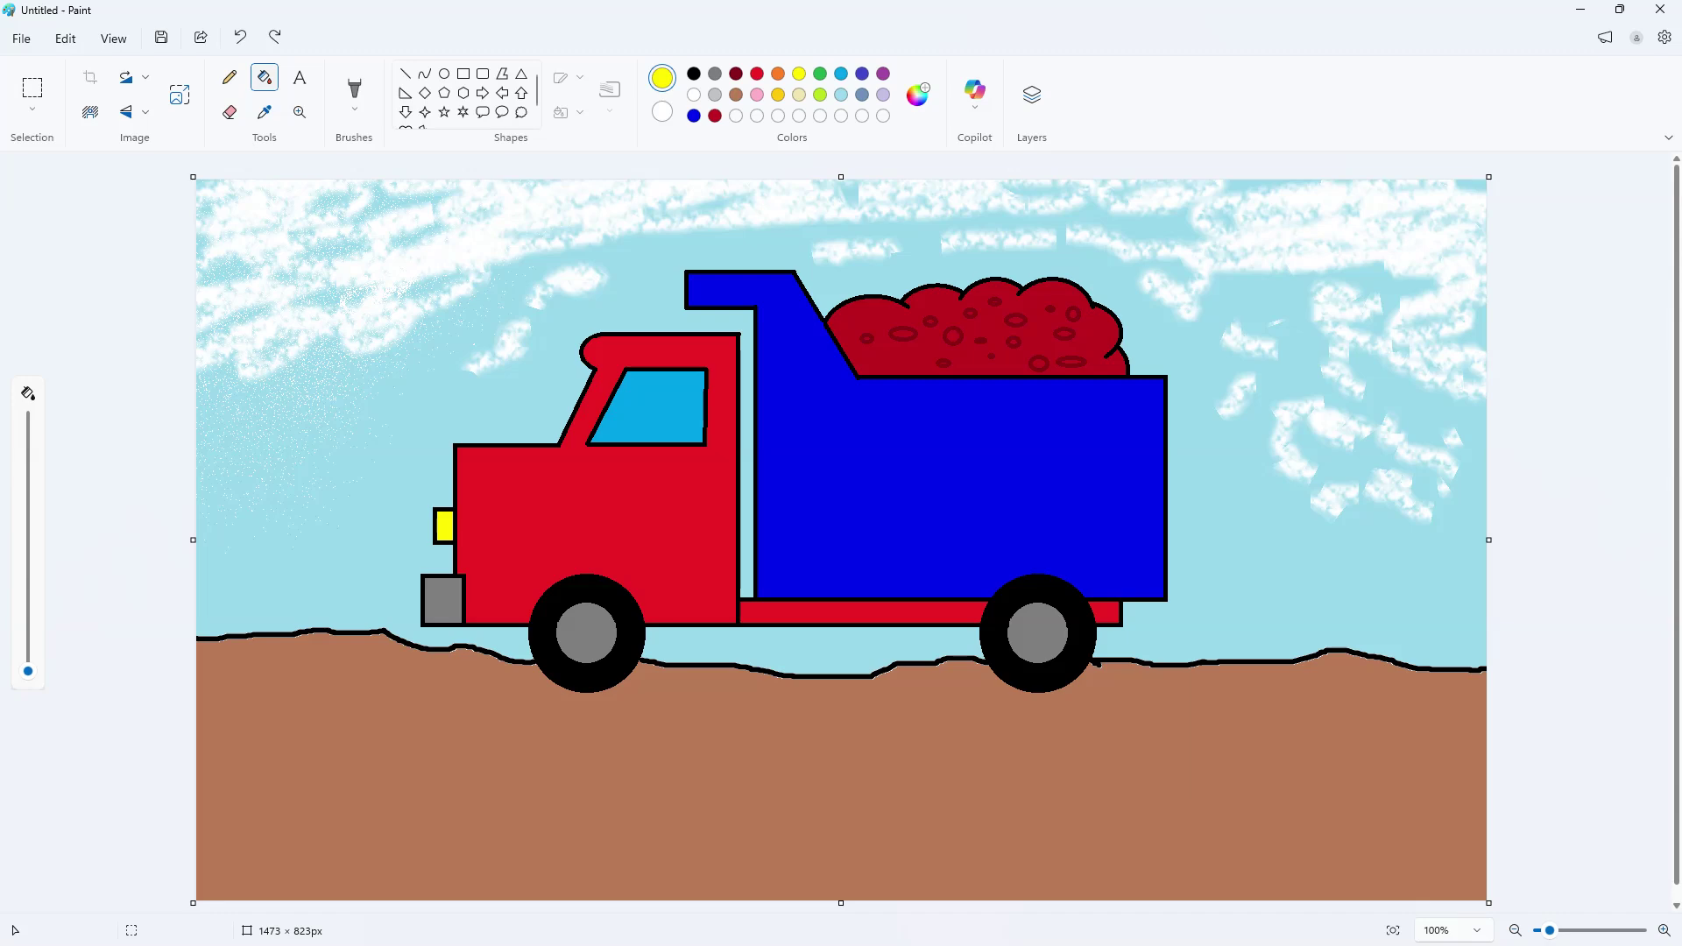